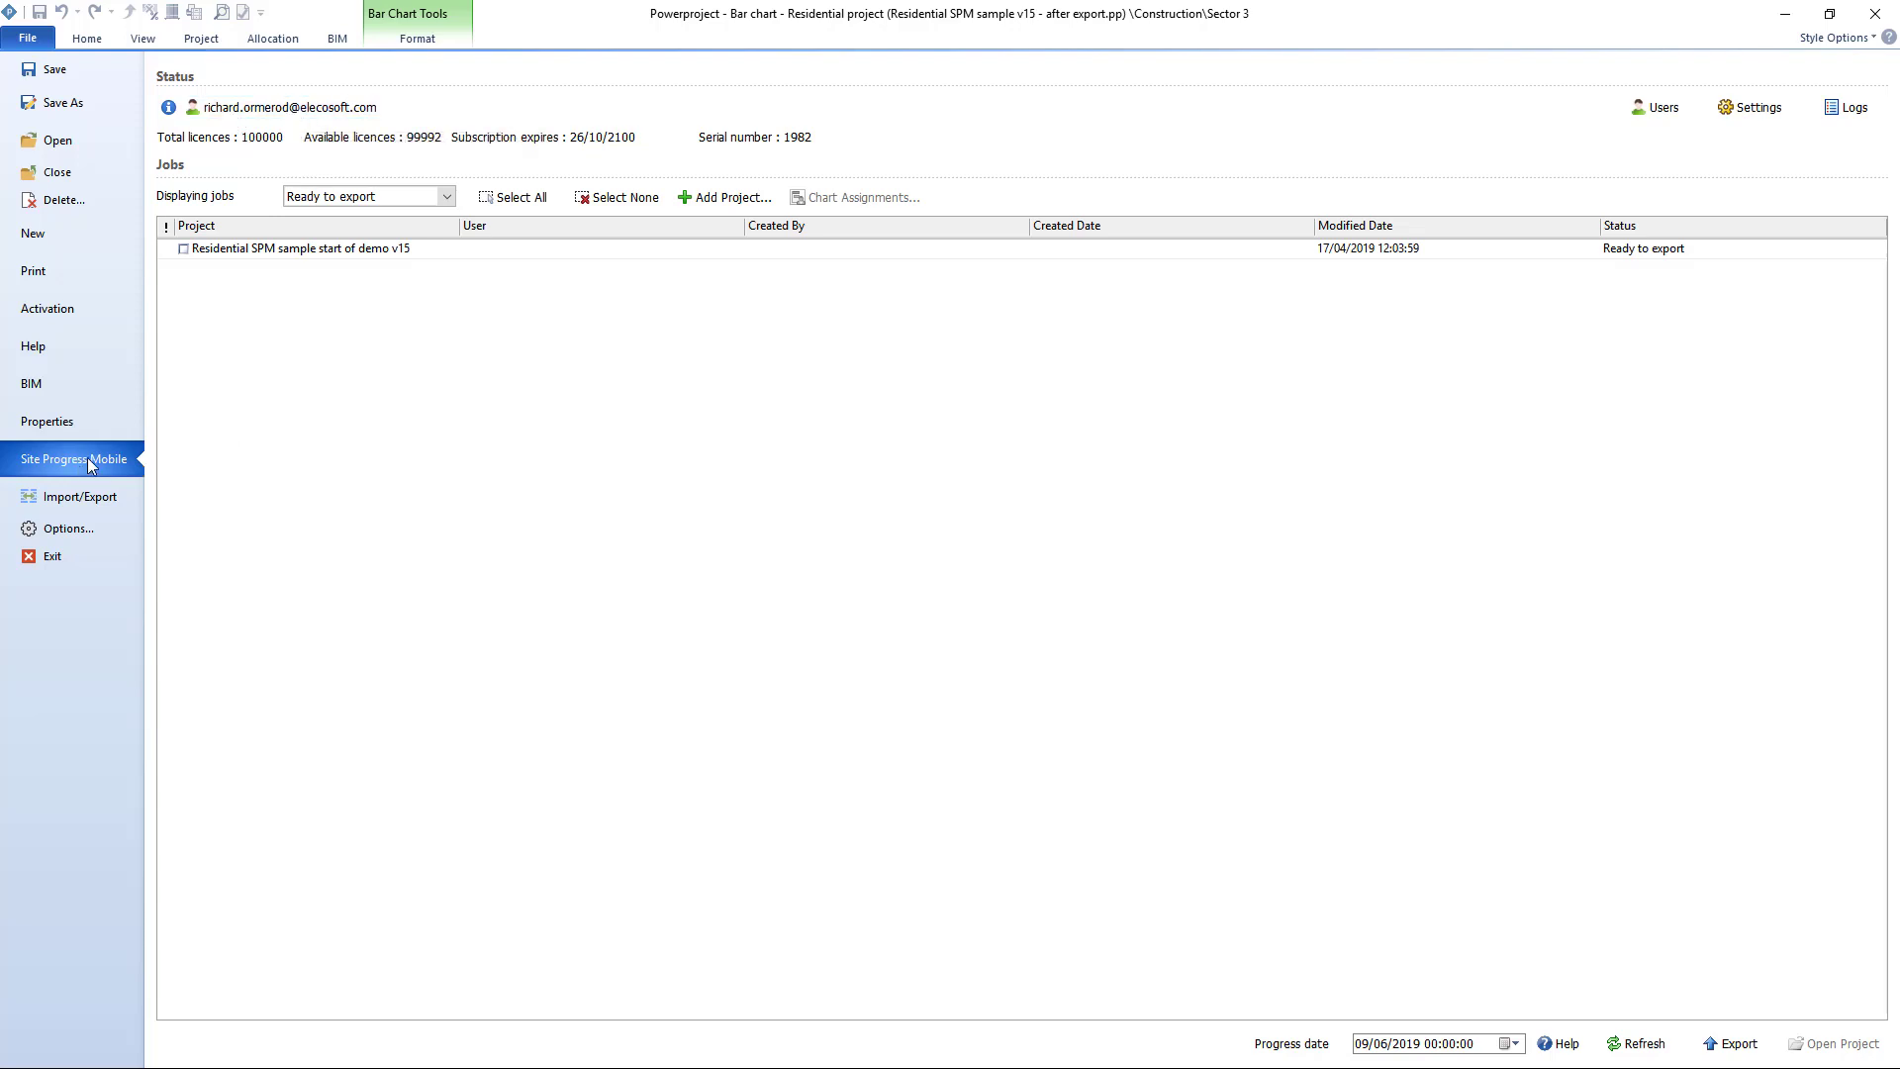
Step: Filter the jobs list to Ready to import so the submitted Residential project job appears
left_click(446, 197)
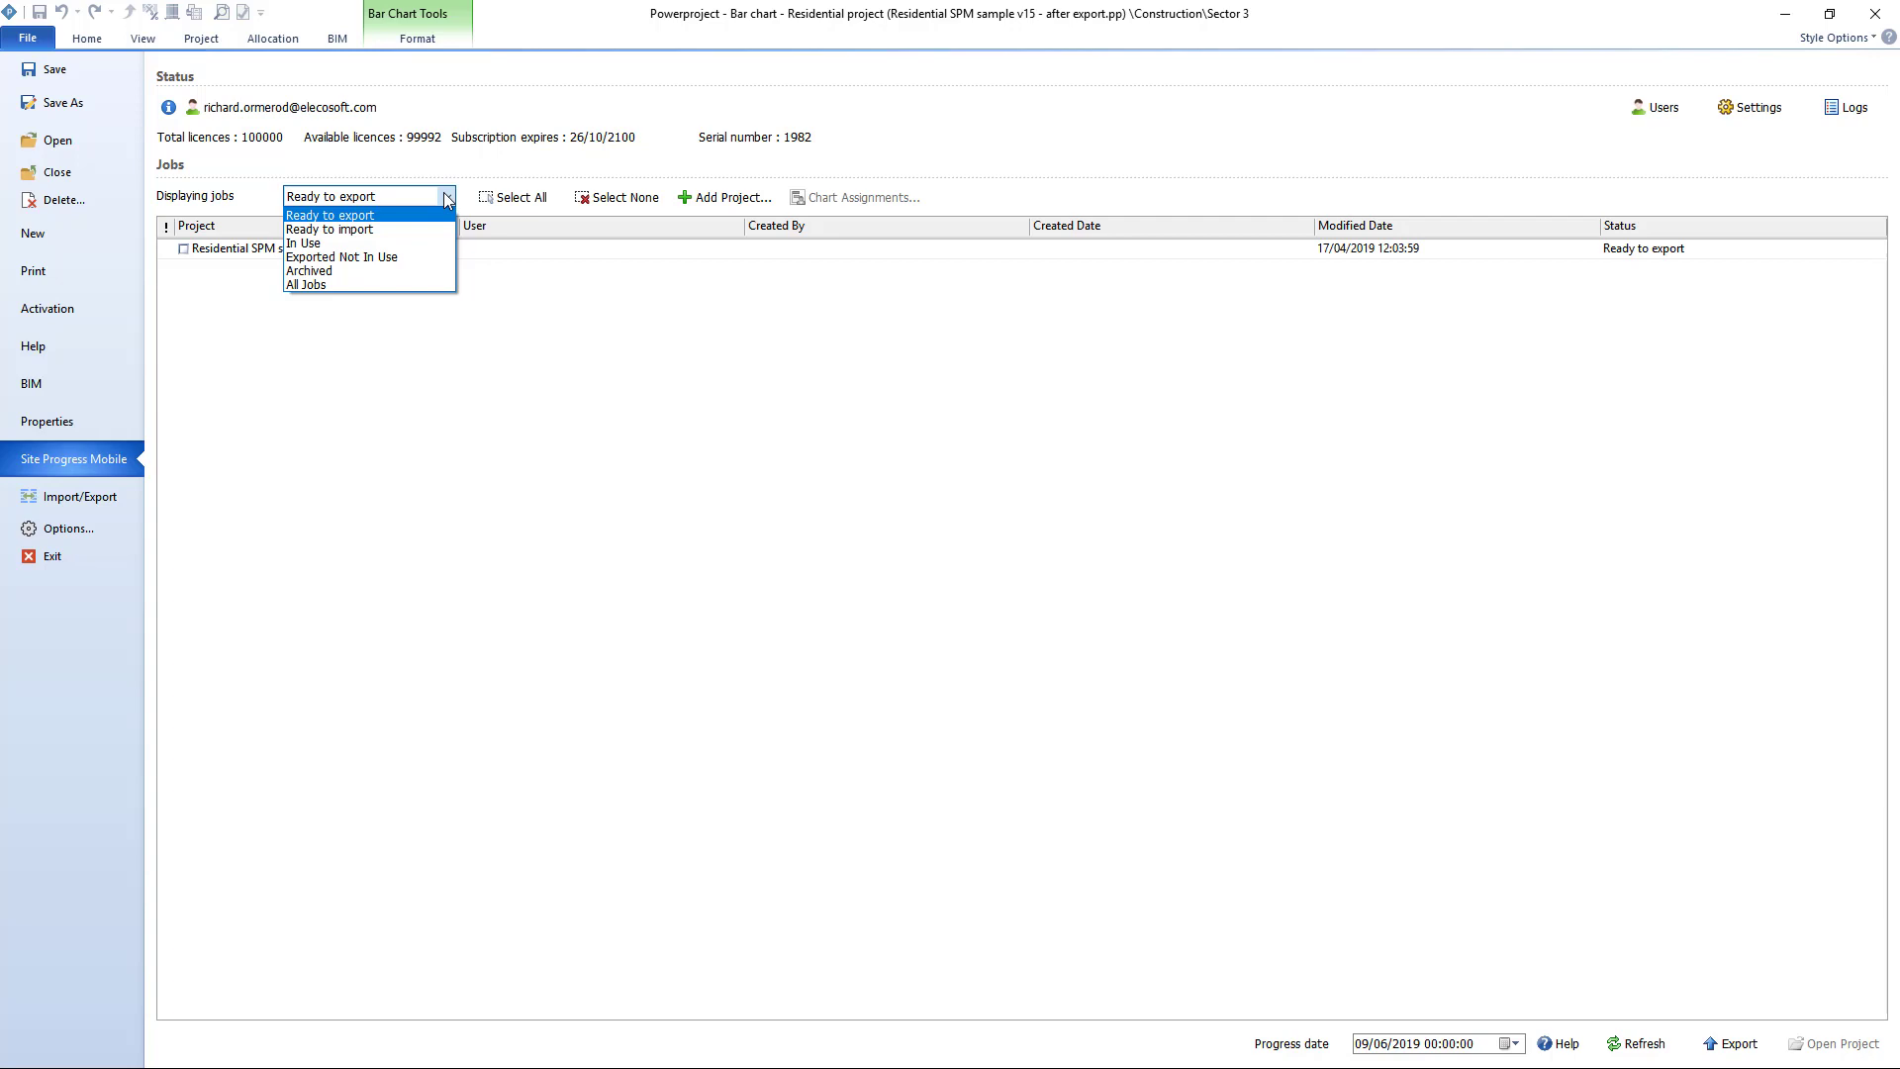
left_click(411, 231)
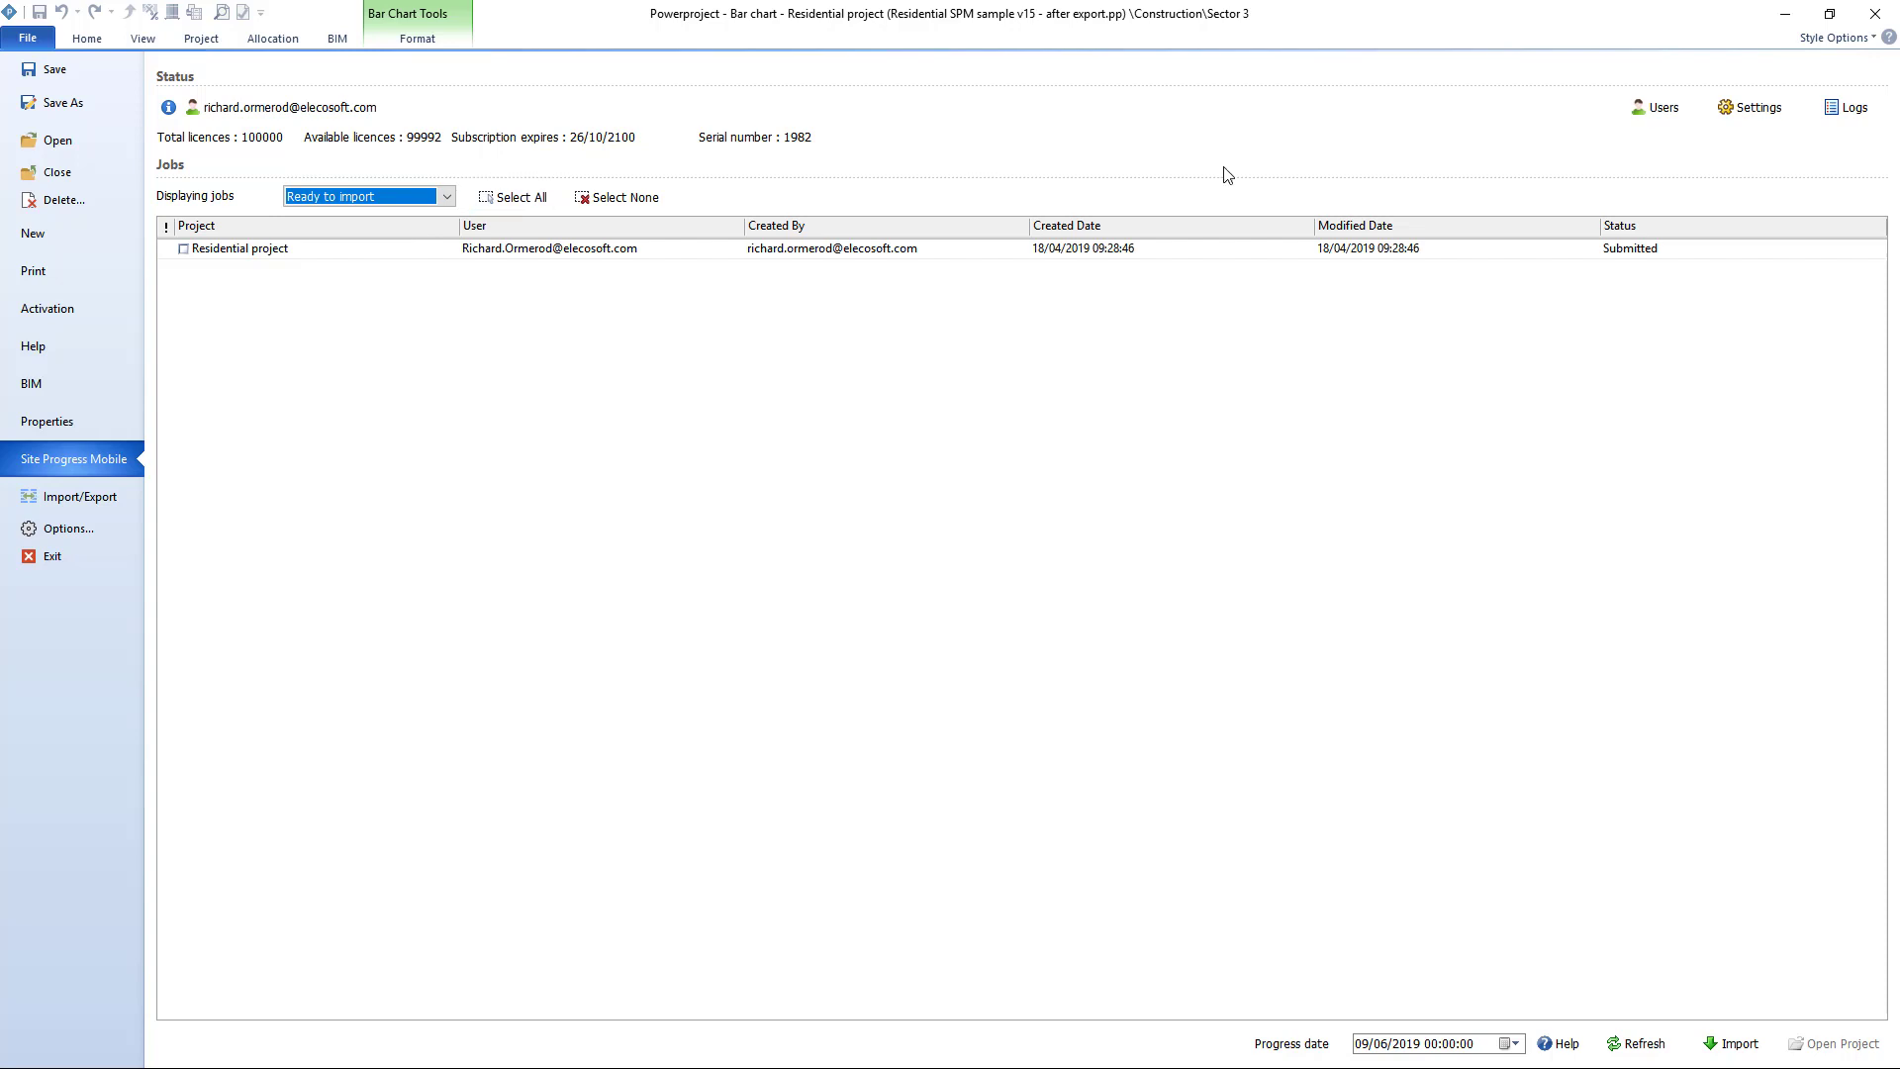
left_click(1757, 109)
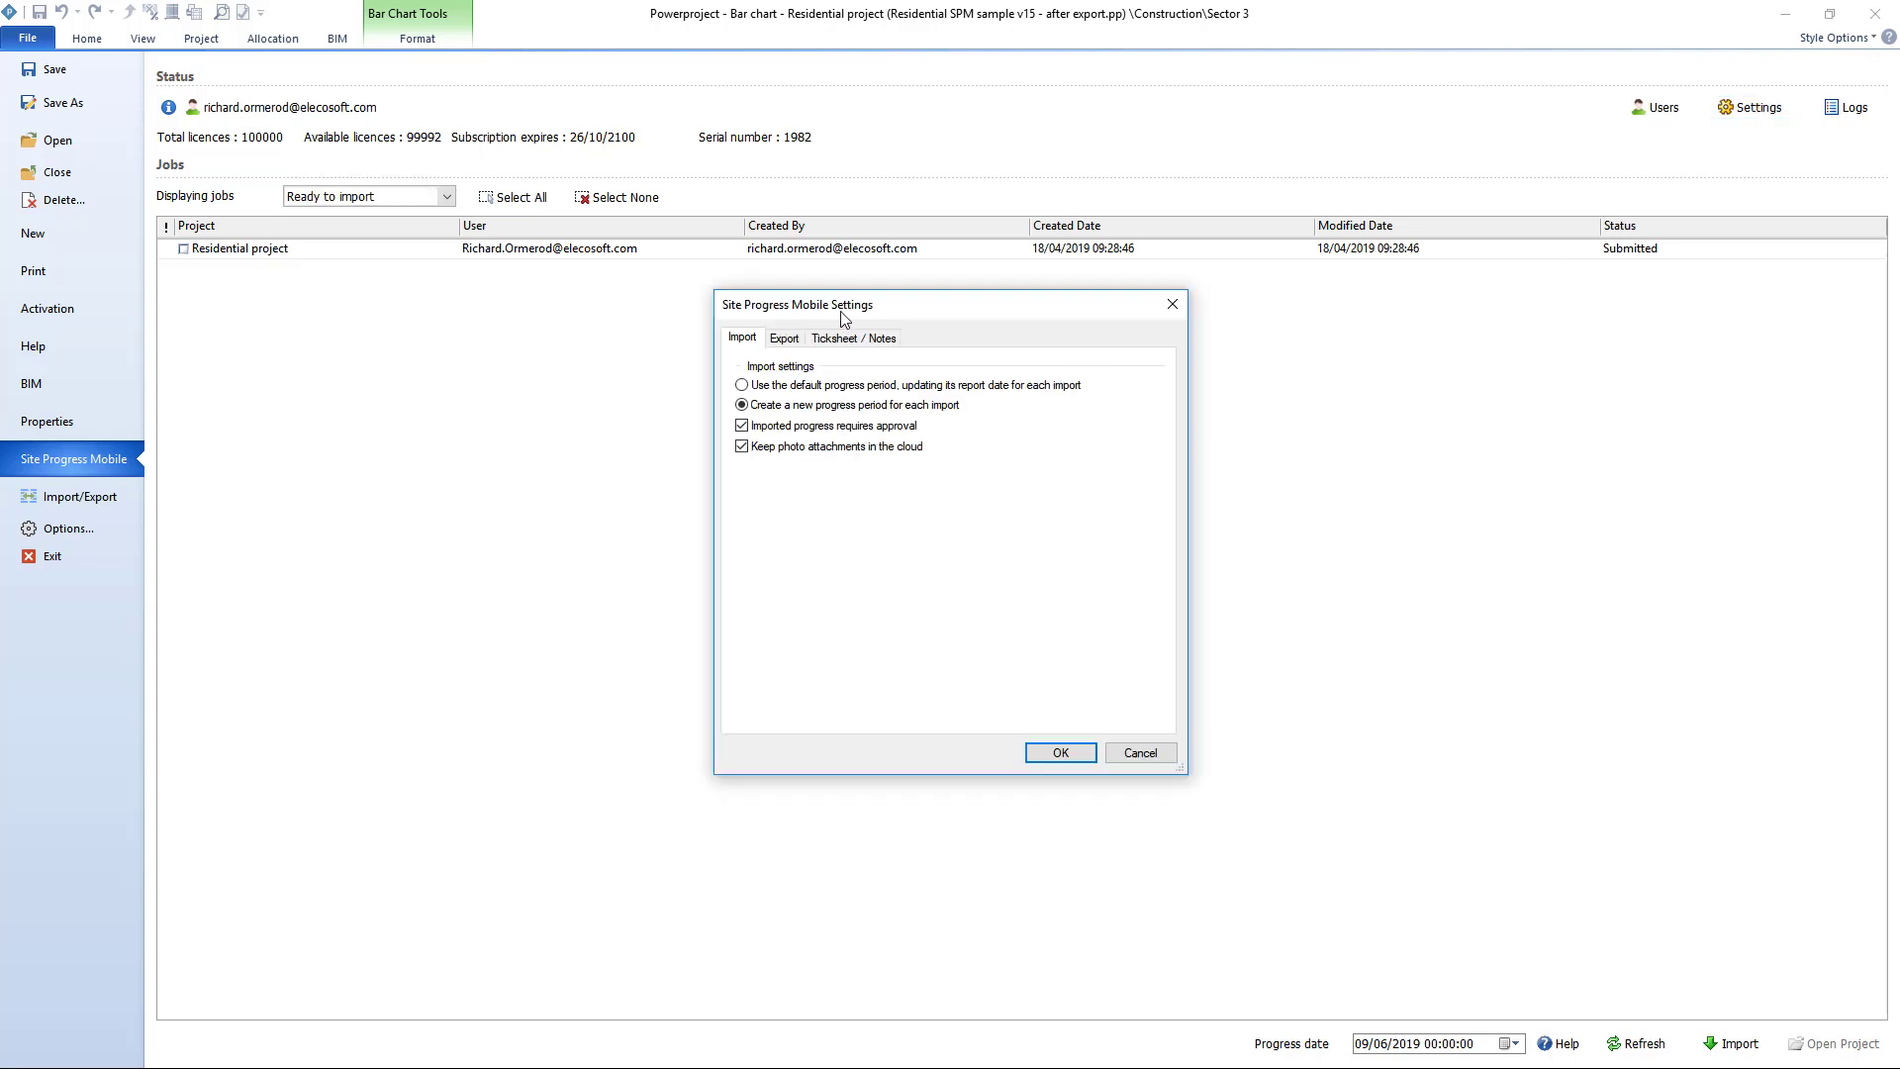
left_click_drag(848, 305, 859, 177)
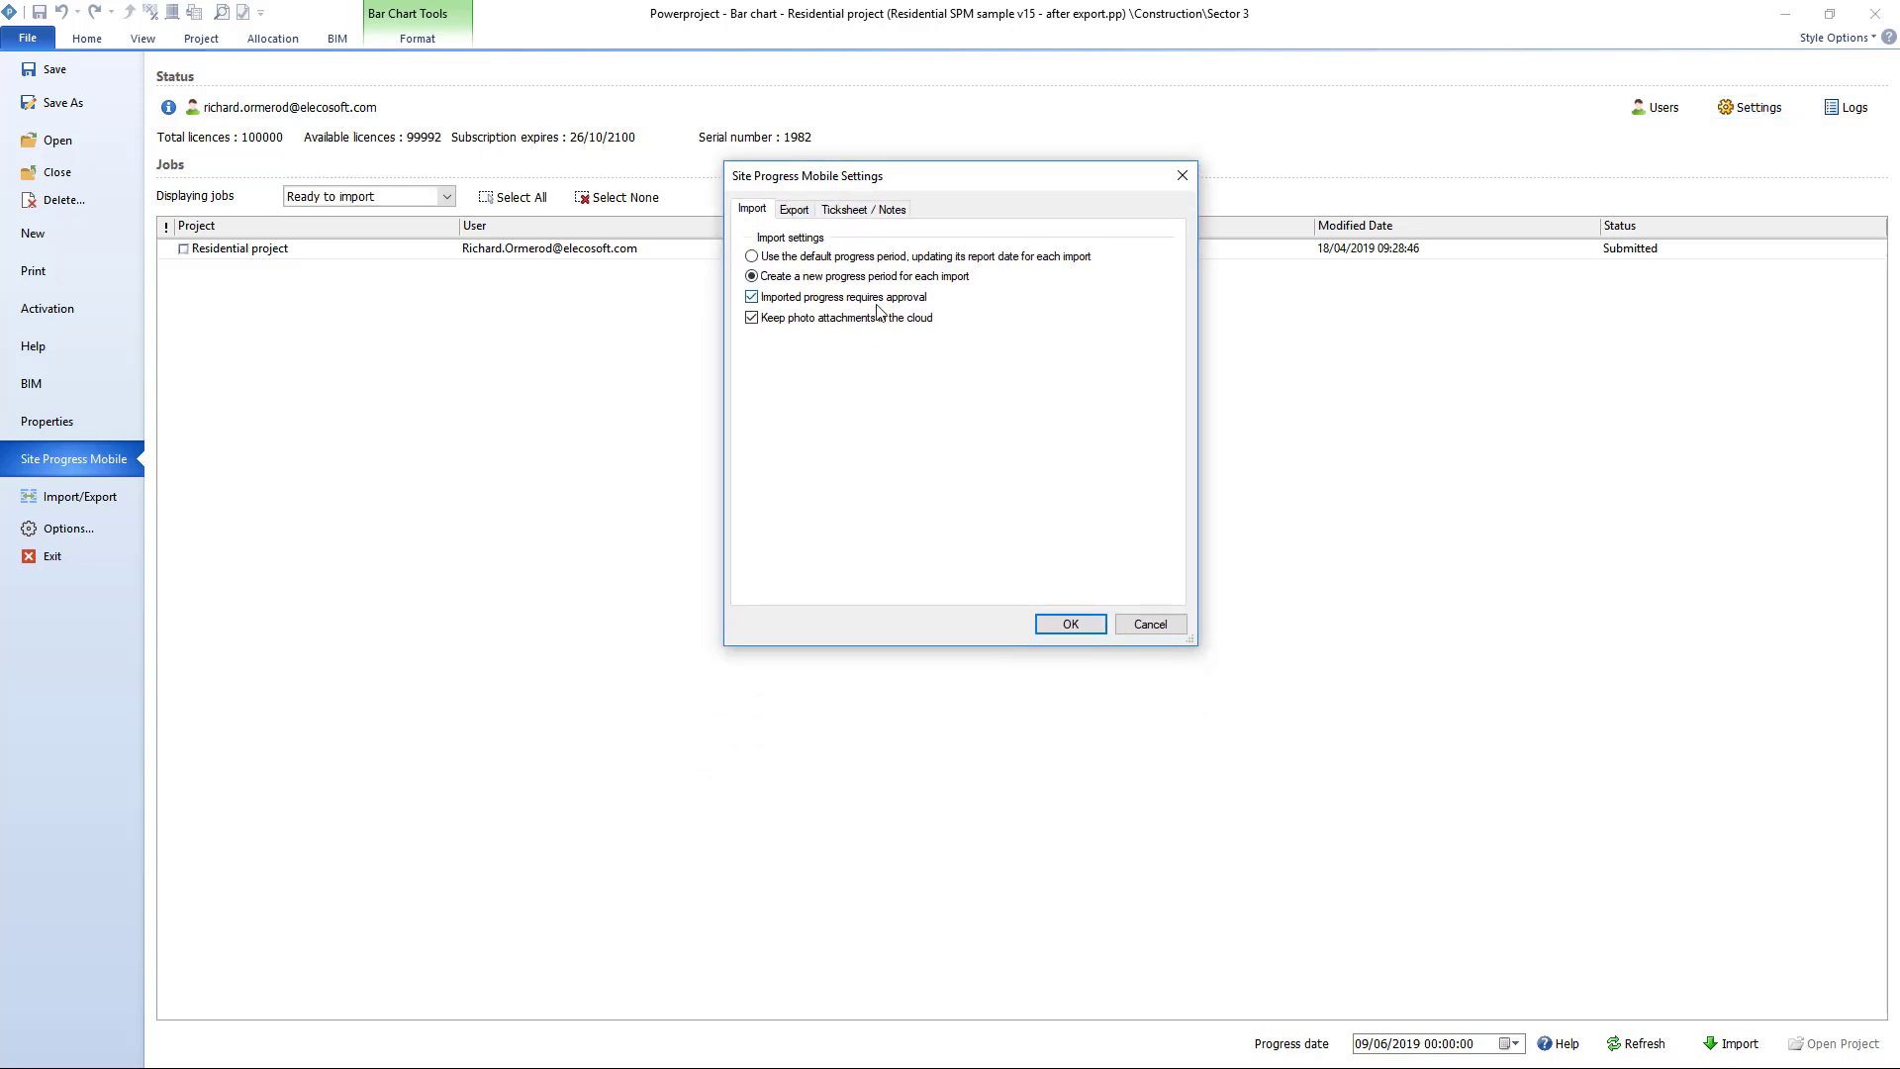
left_click(999, 259)
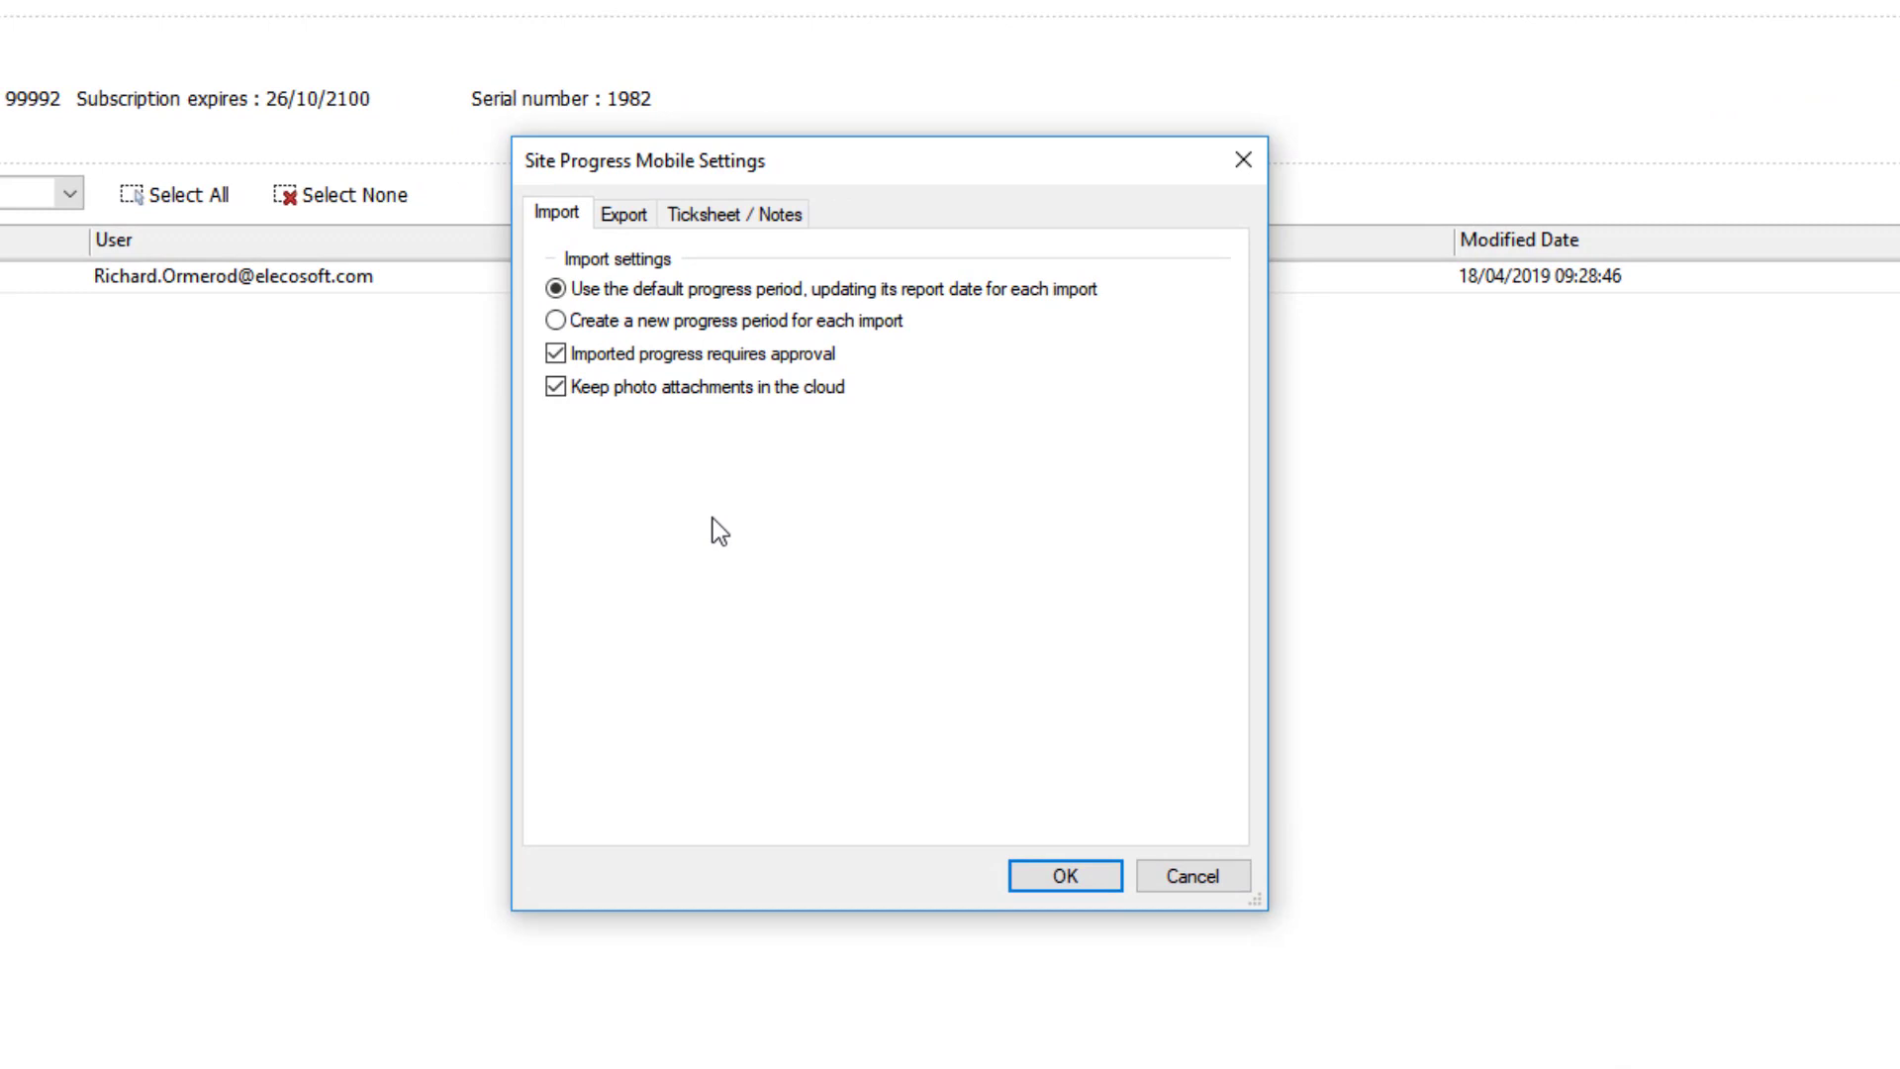
left_click(722, 318)
left_click(764, 360)
left_click(810, 362)
left_click(817, 387)
left_click(817, 388)
left_click(817, 388)
left_click(787, 394)
left_click(1065, 875)
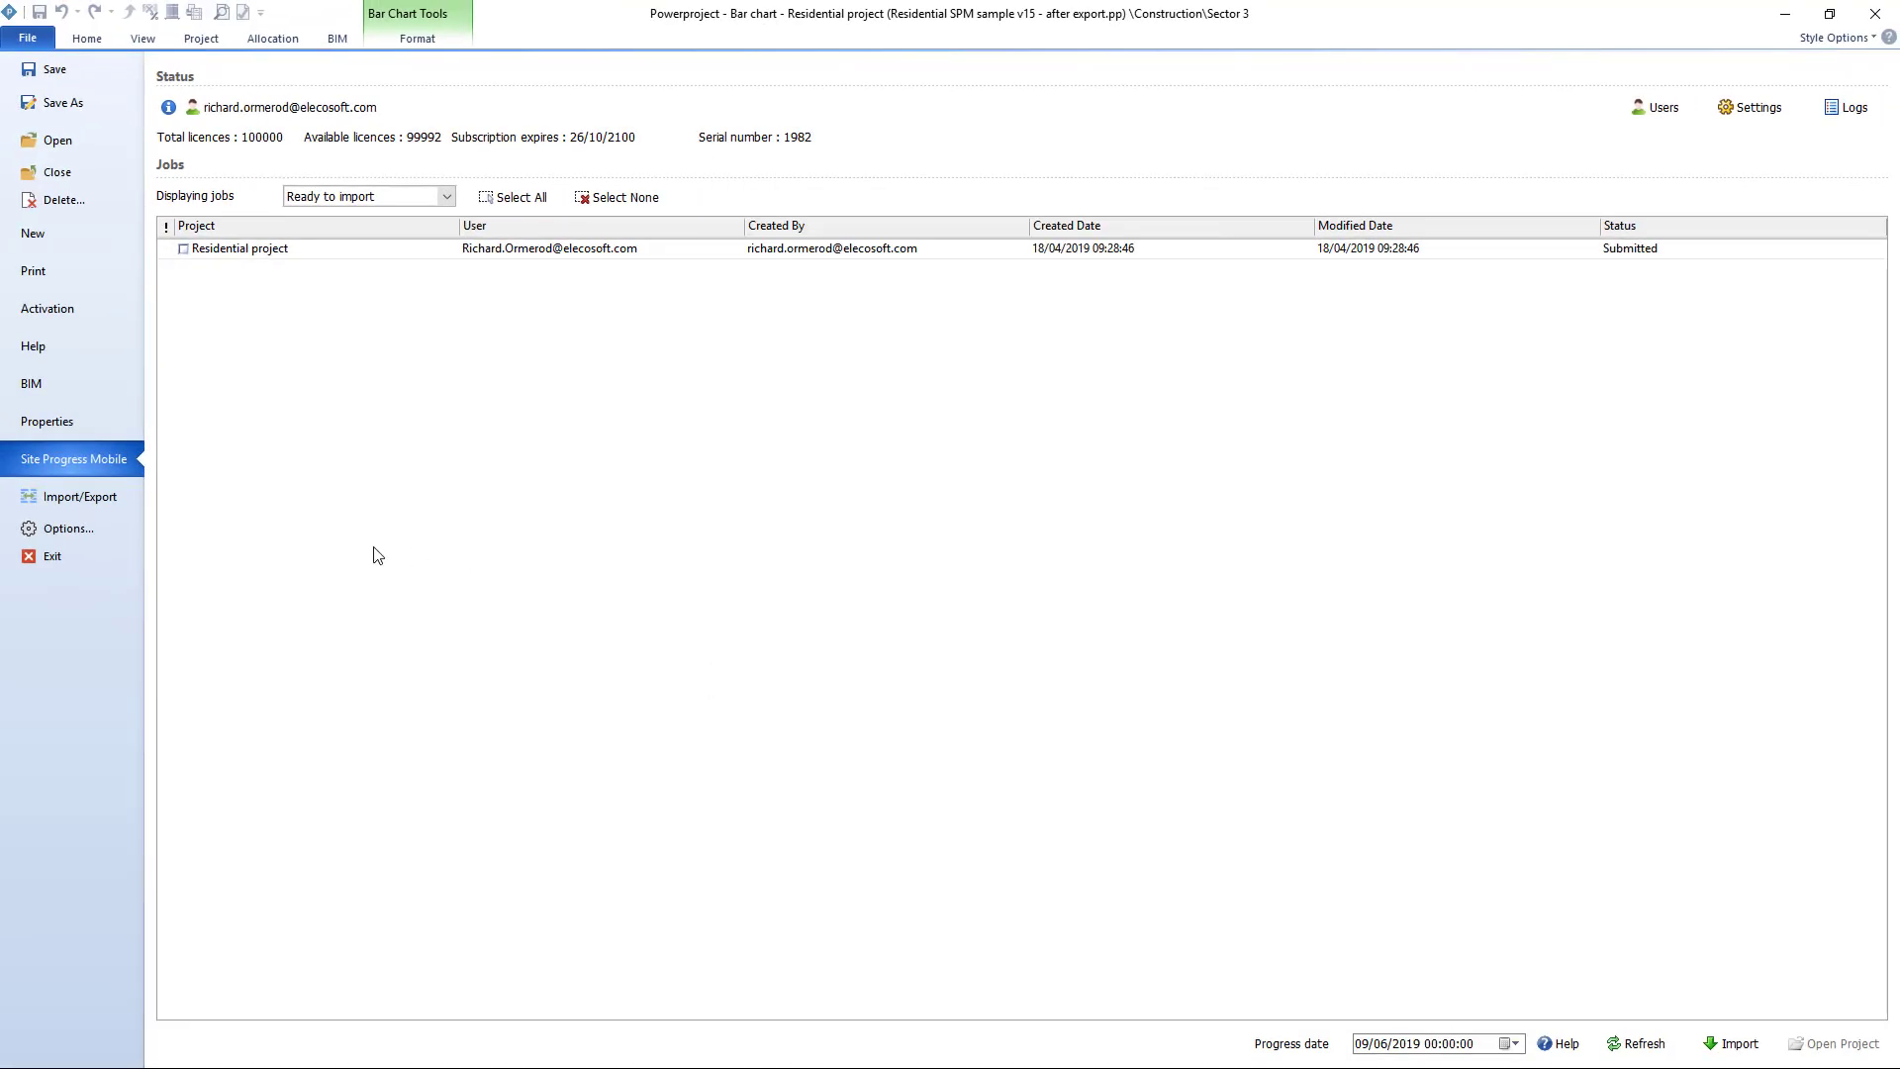
Step: Review the Progress and File Locations options, widening Location to show the SPM Photos path
left_click(97, 530)
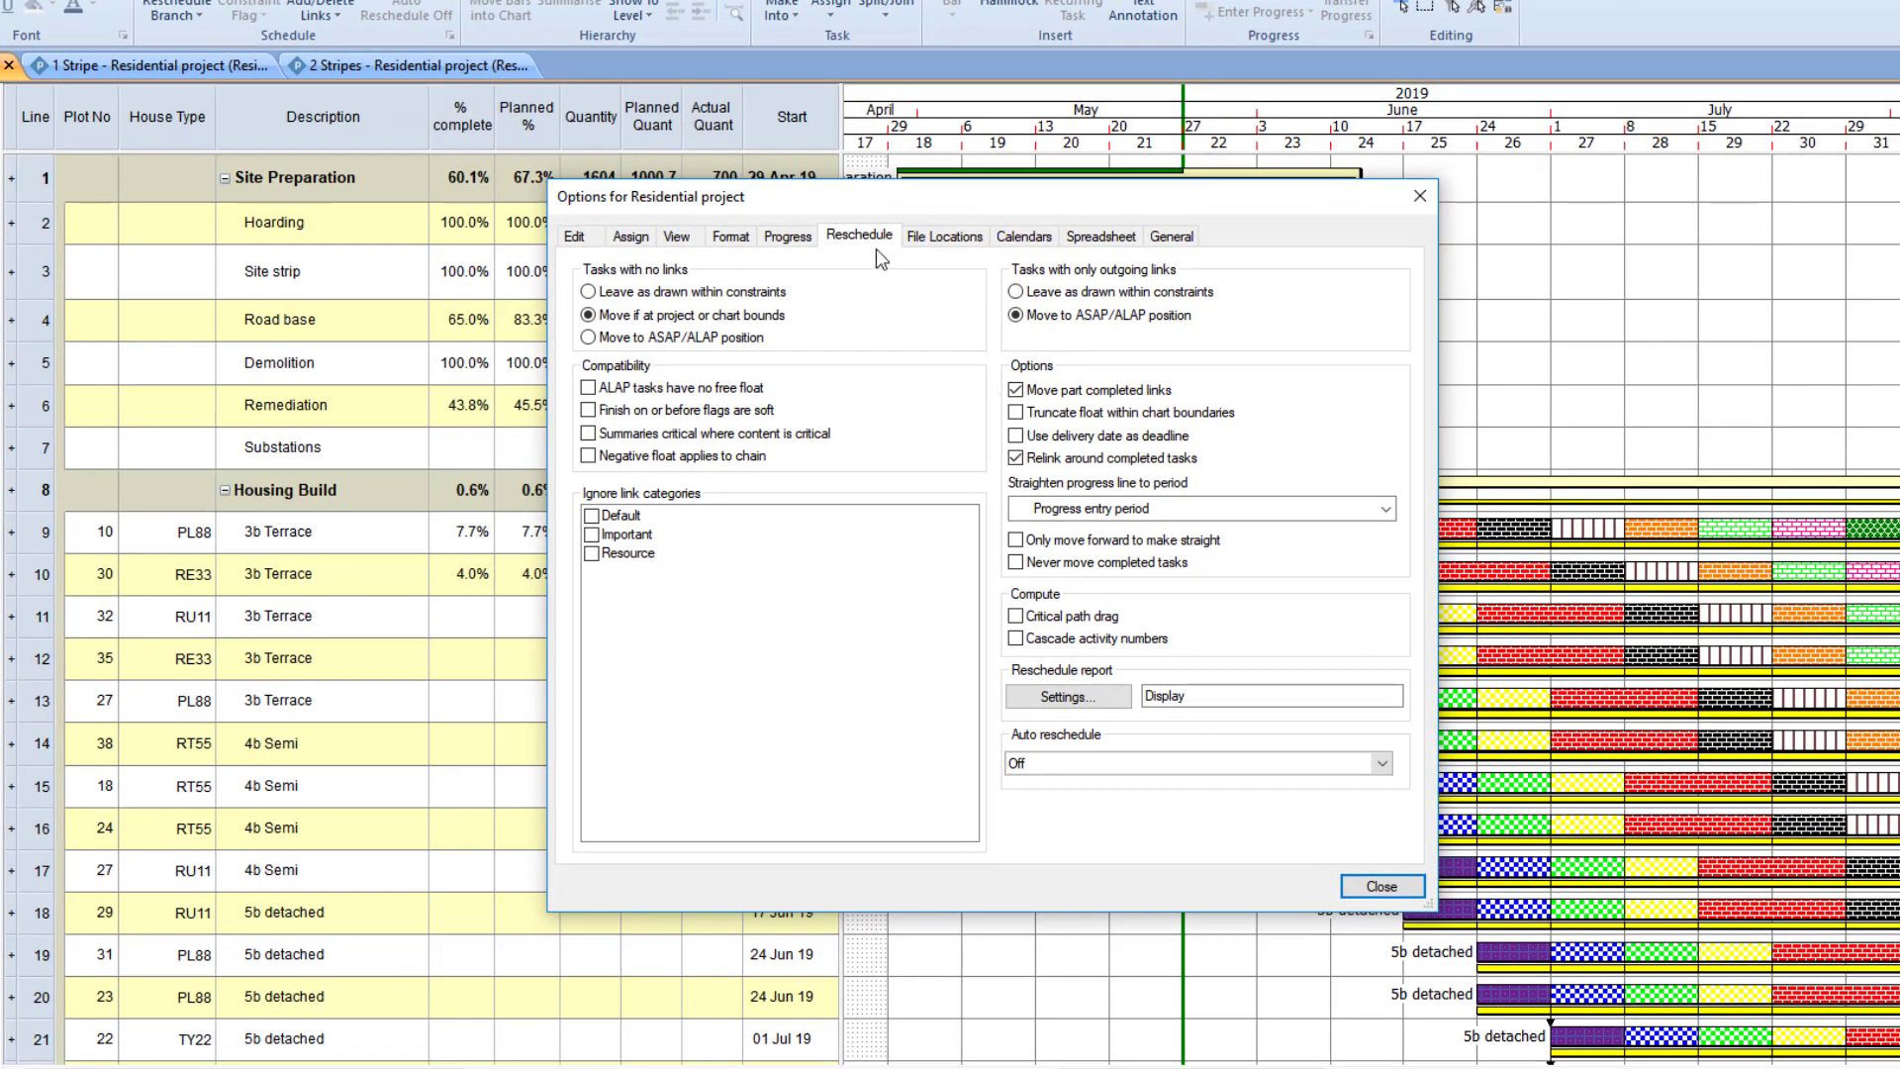
left_click(788, 237)
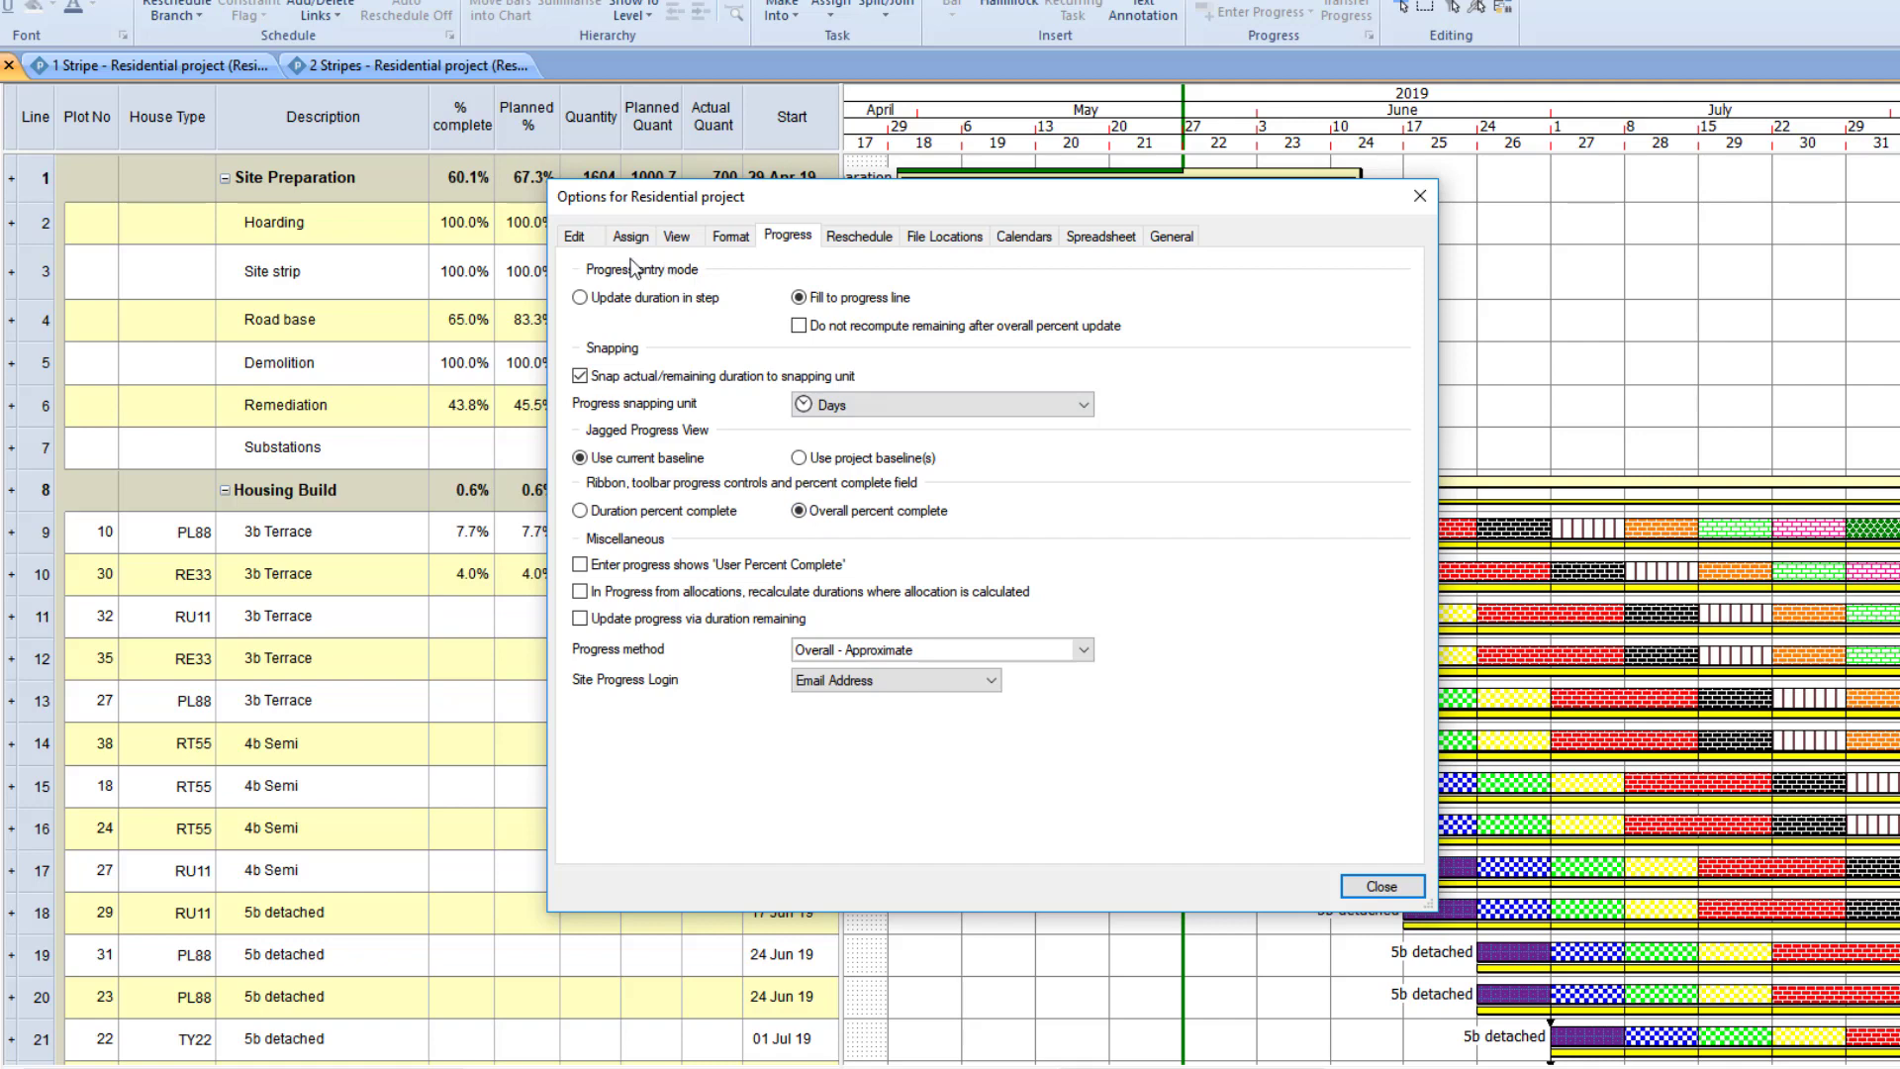
left_click(957, 238)
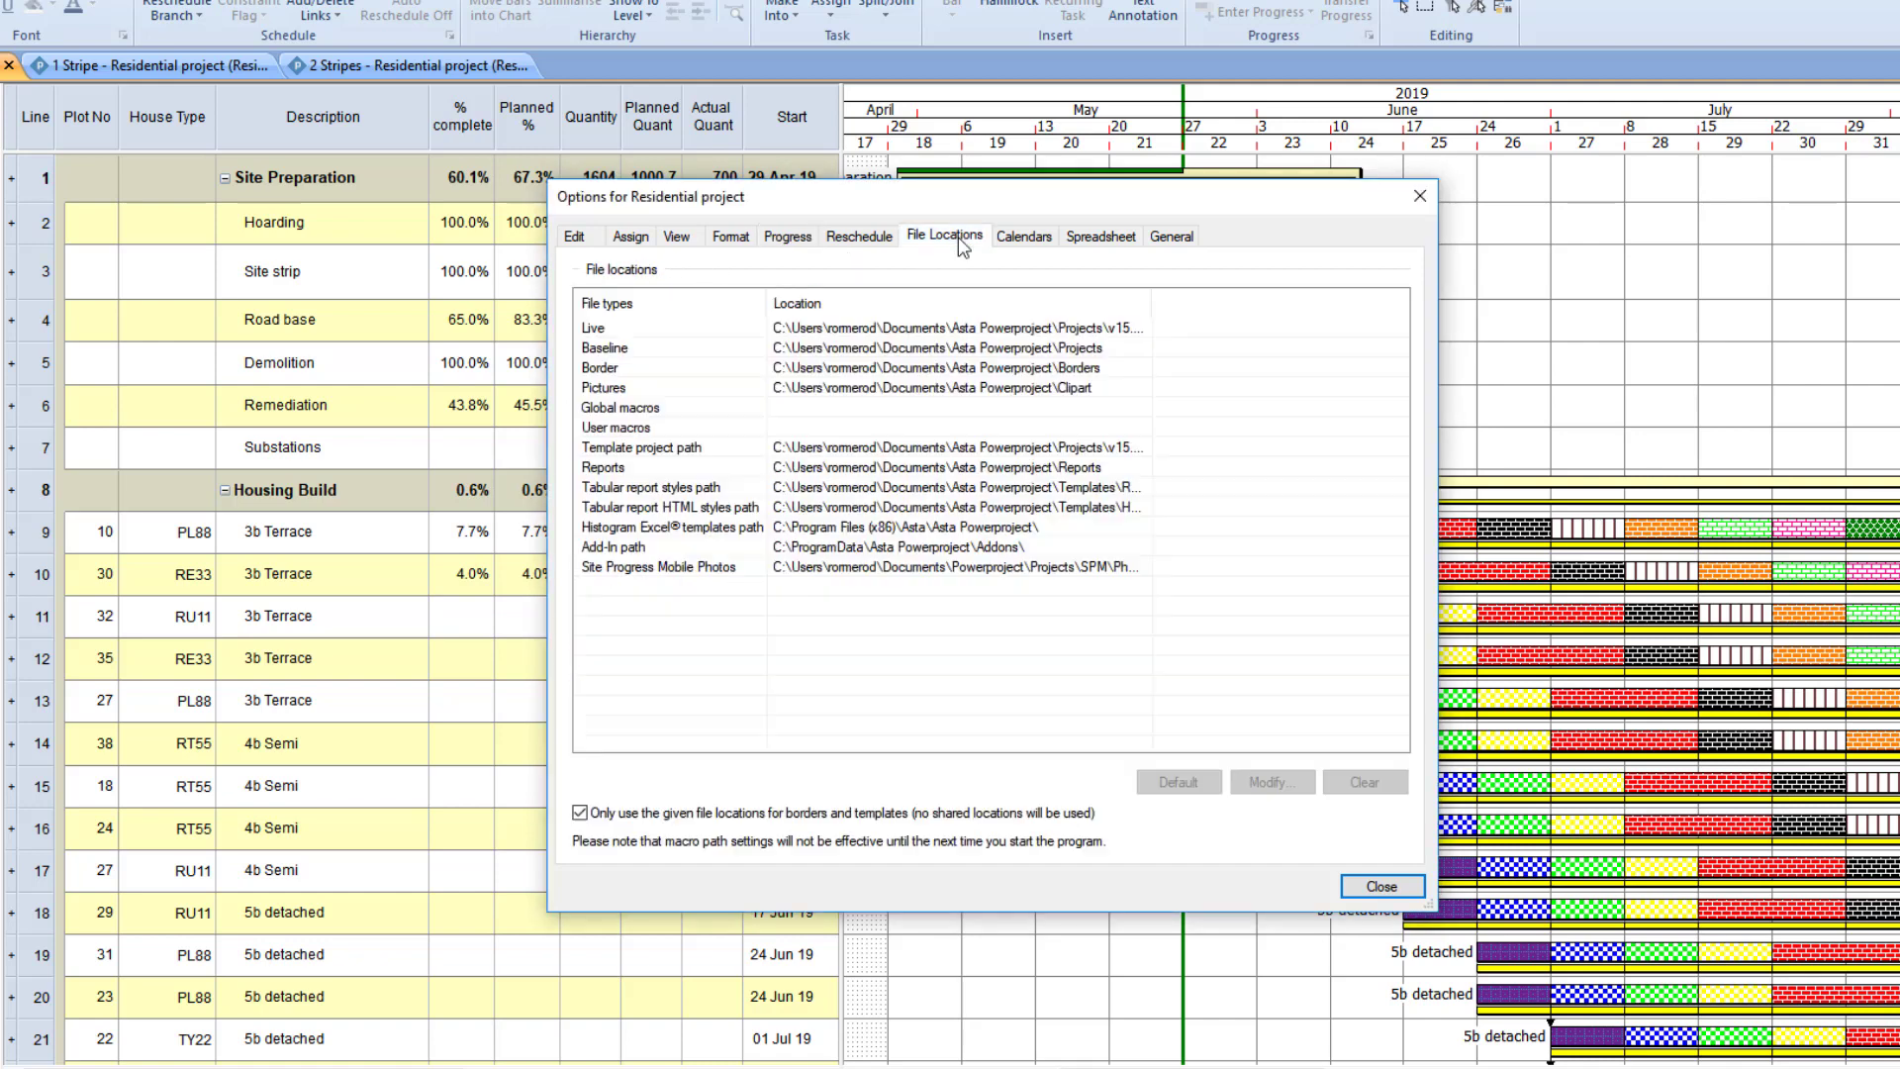
left_click(709, 572)
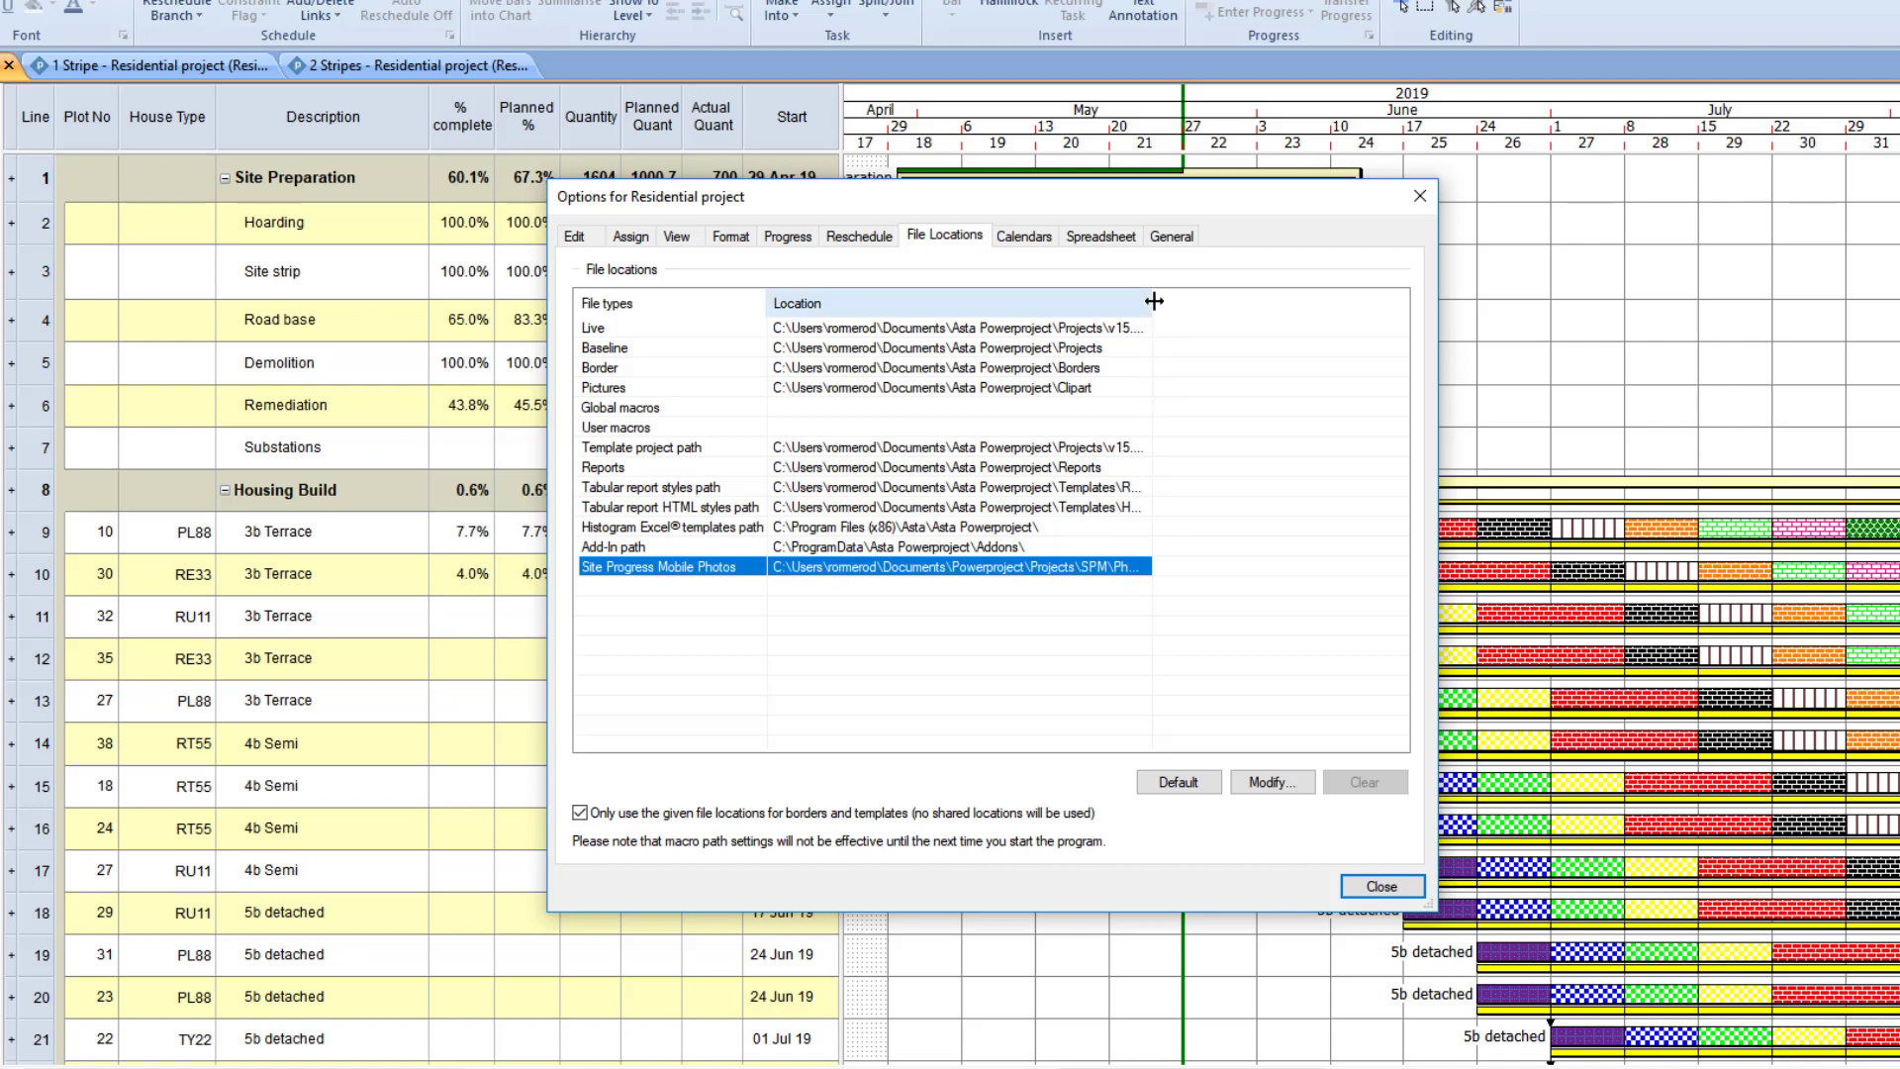
left_click_drag(1151, 302, 1233, 303)
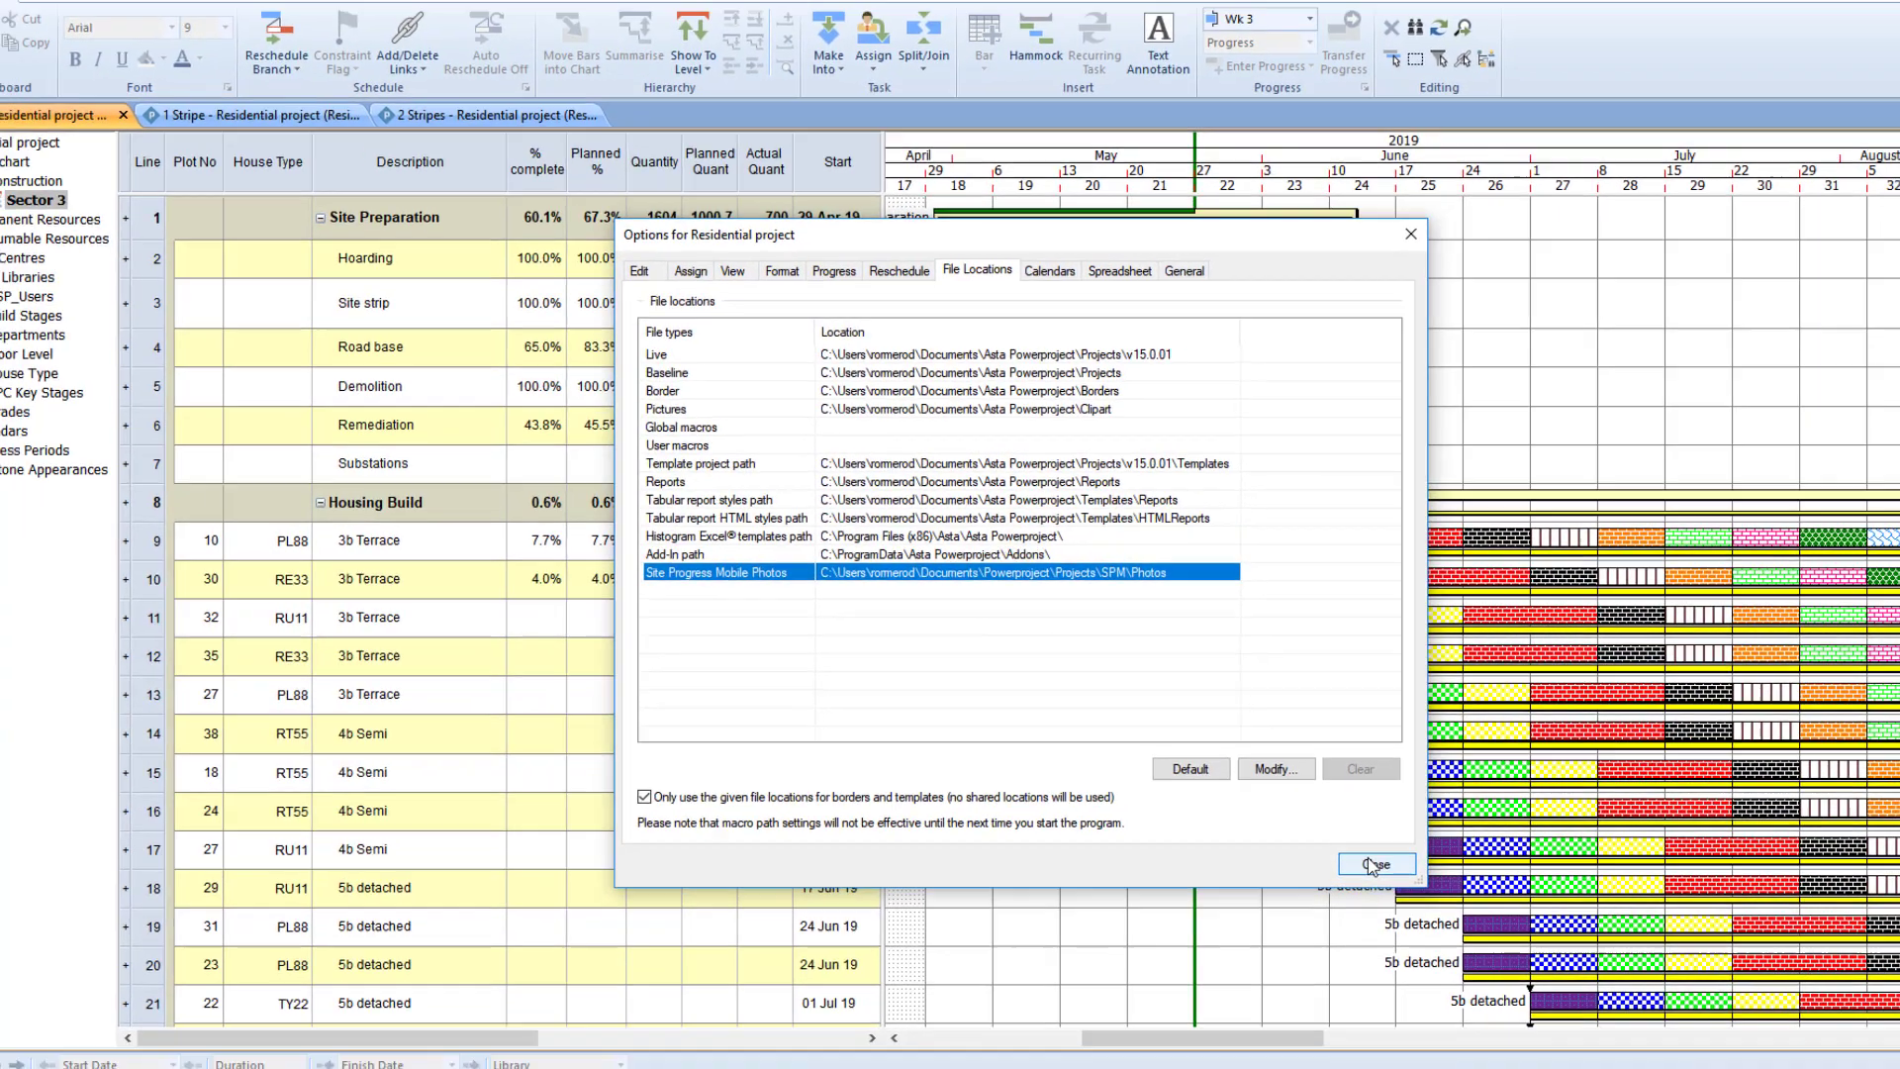
Step: Close the options and check the Residential project job's status actions on the Site Progress Mobile page
left_click(1375, 885)
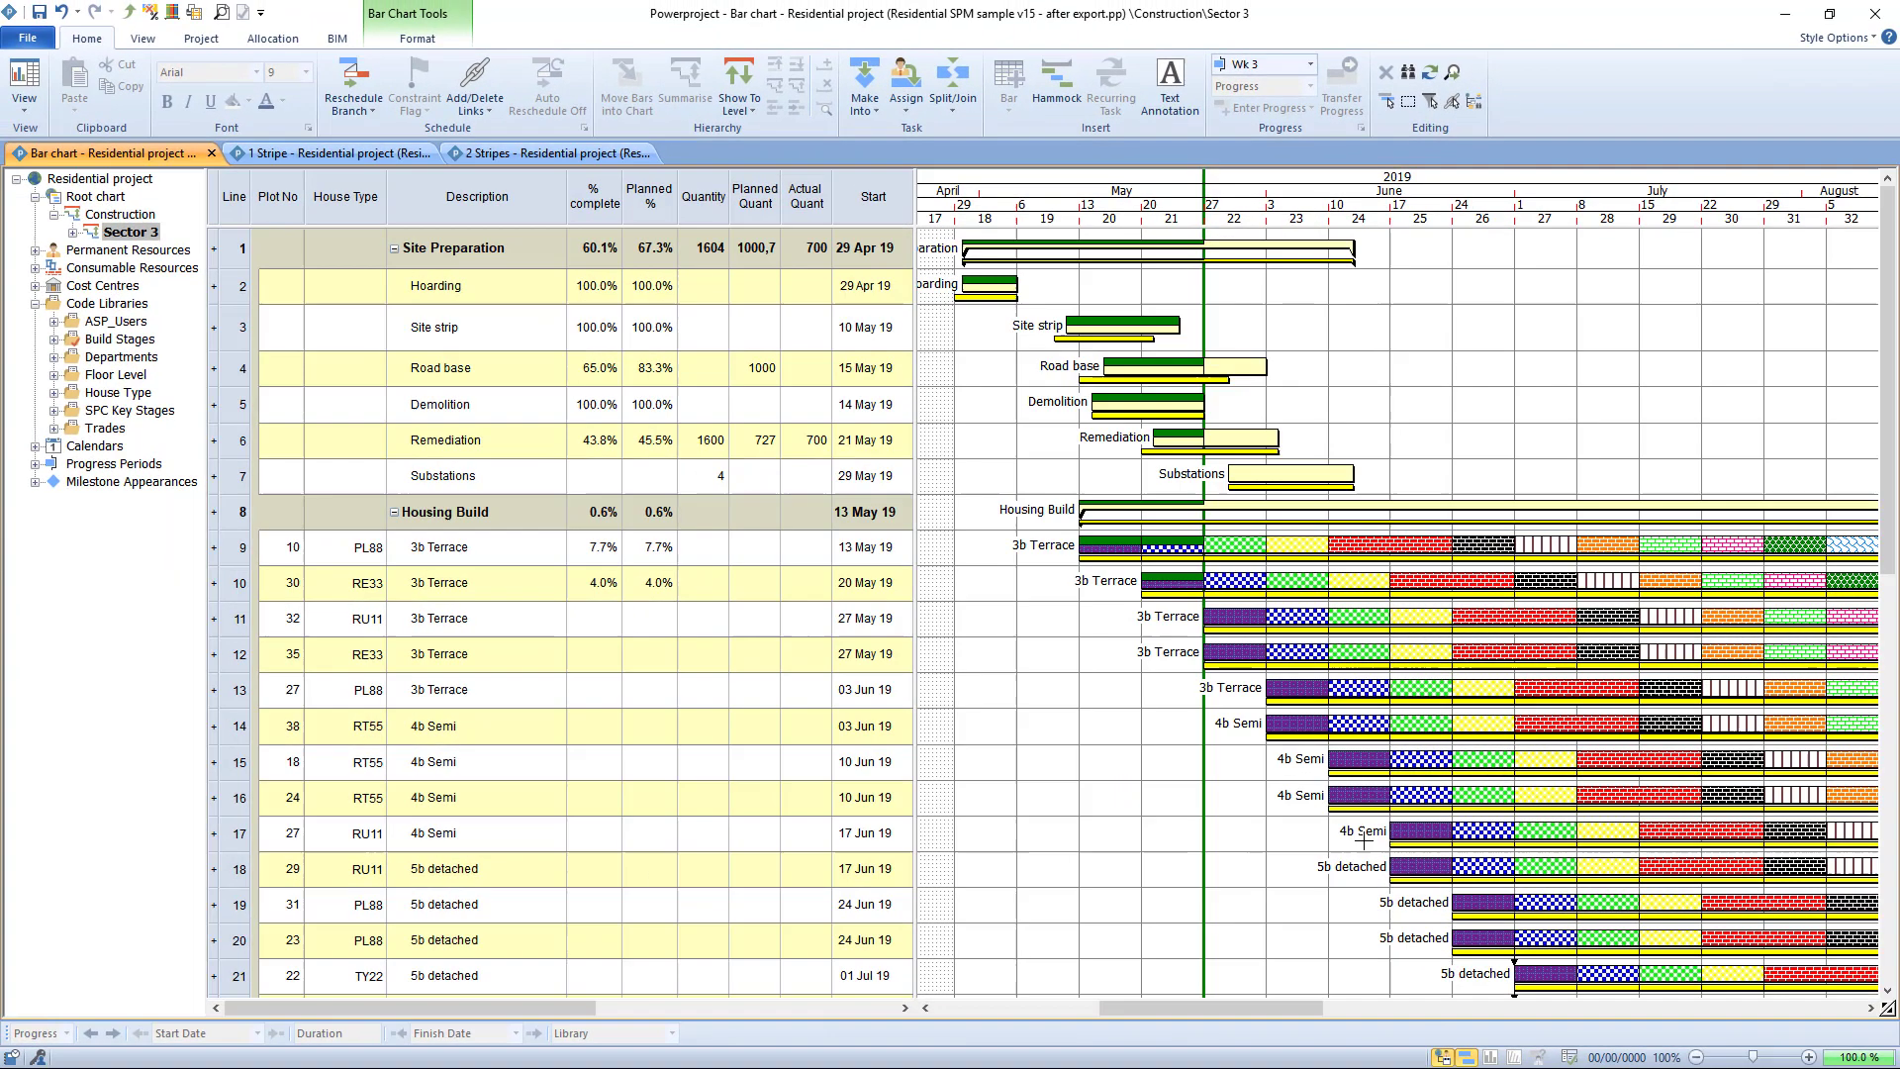
left_click(28, 40)
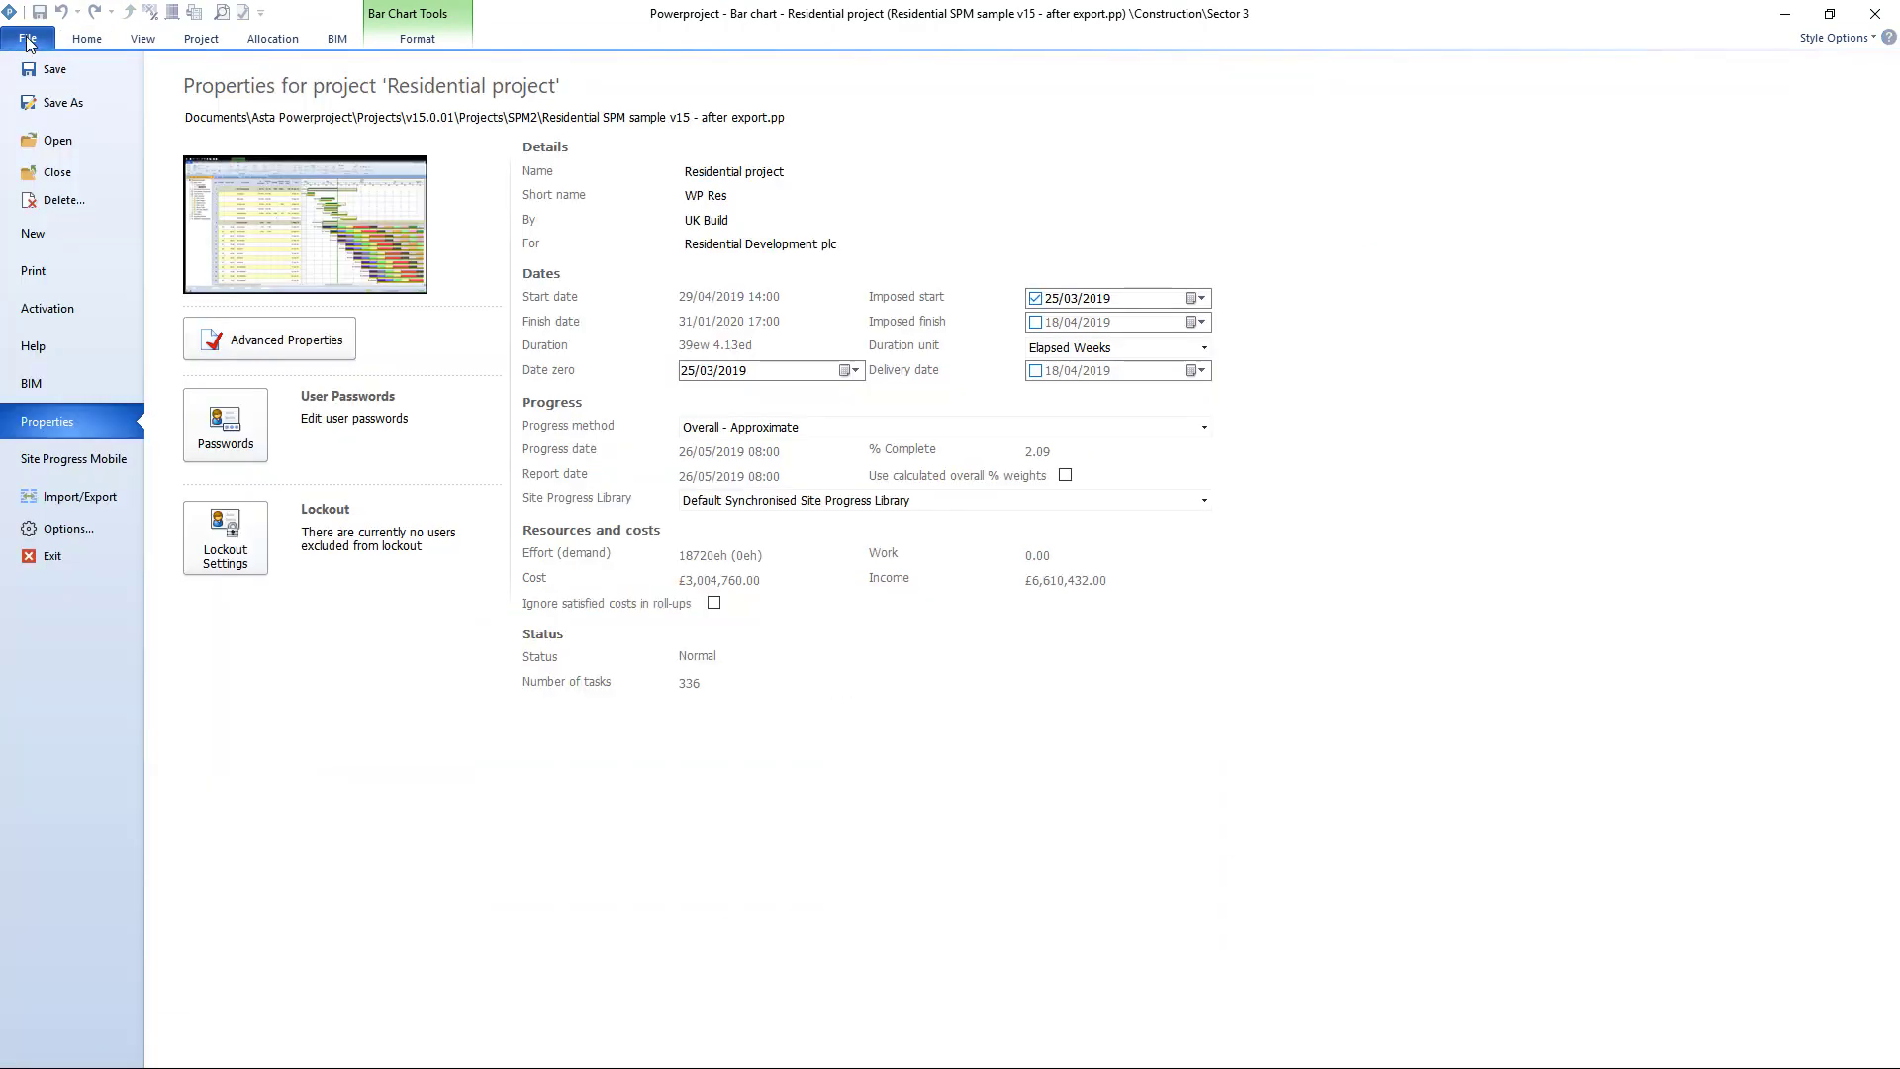
left_click(109, 458)
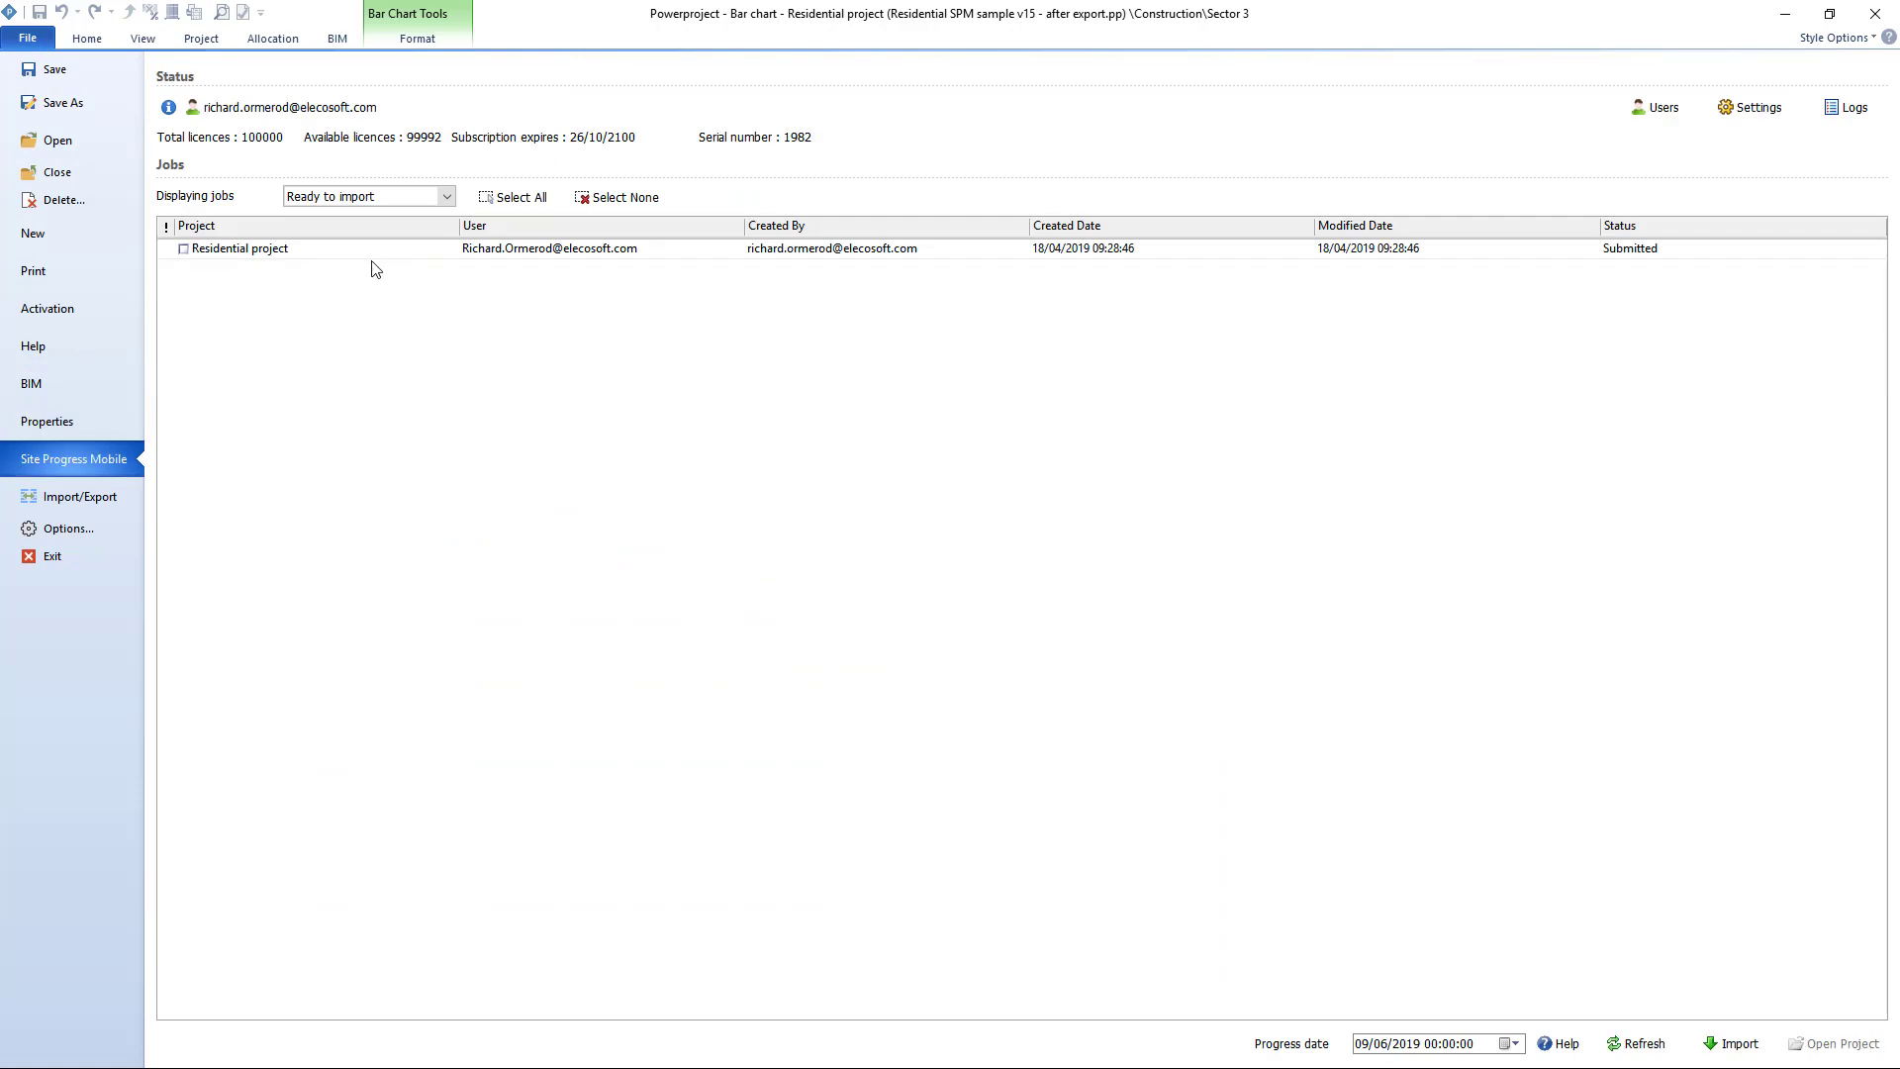
left_click(282, 254)
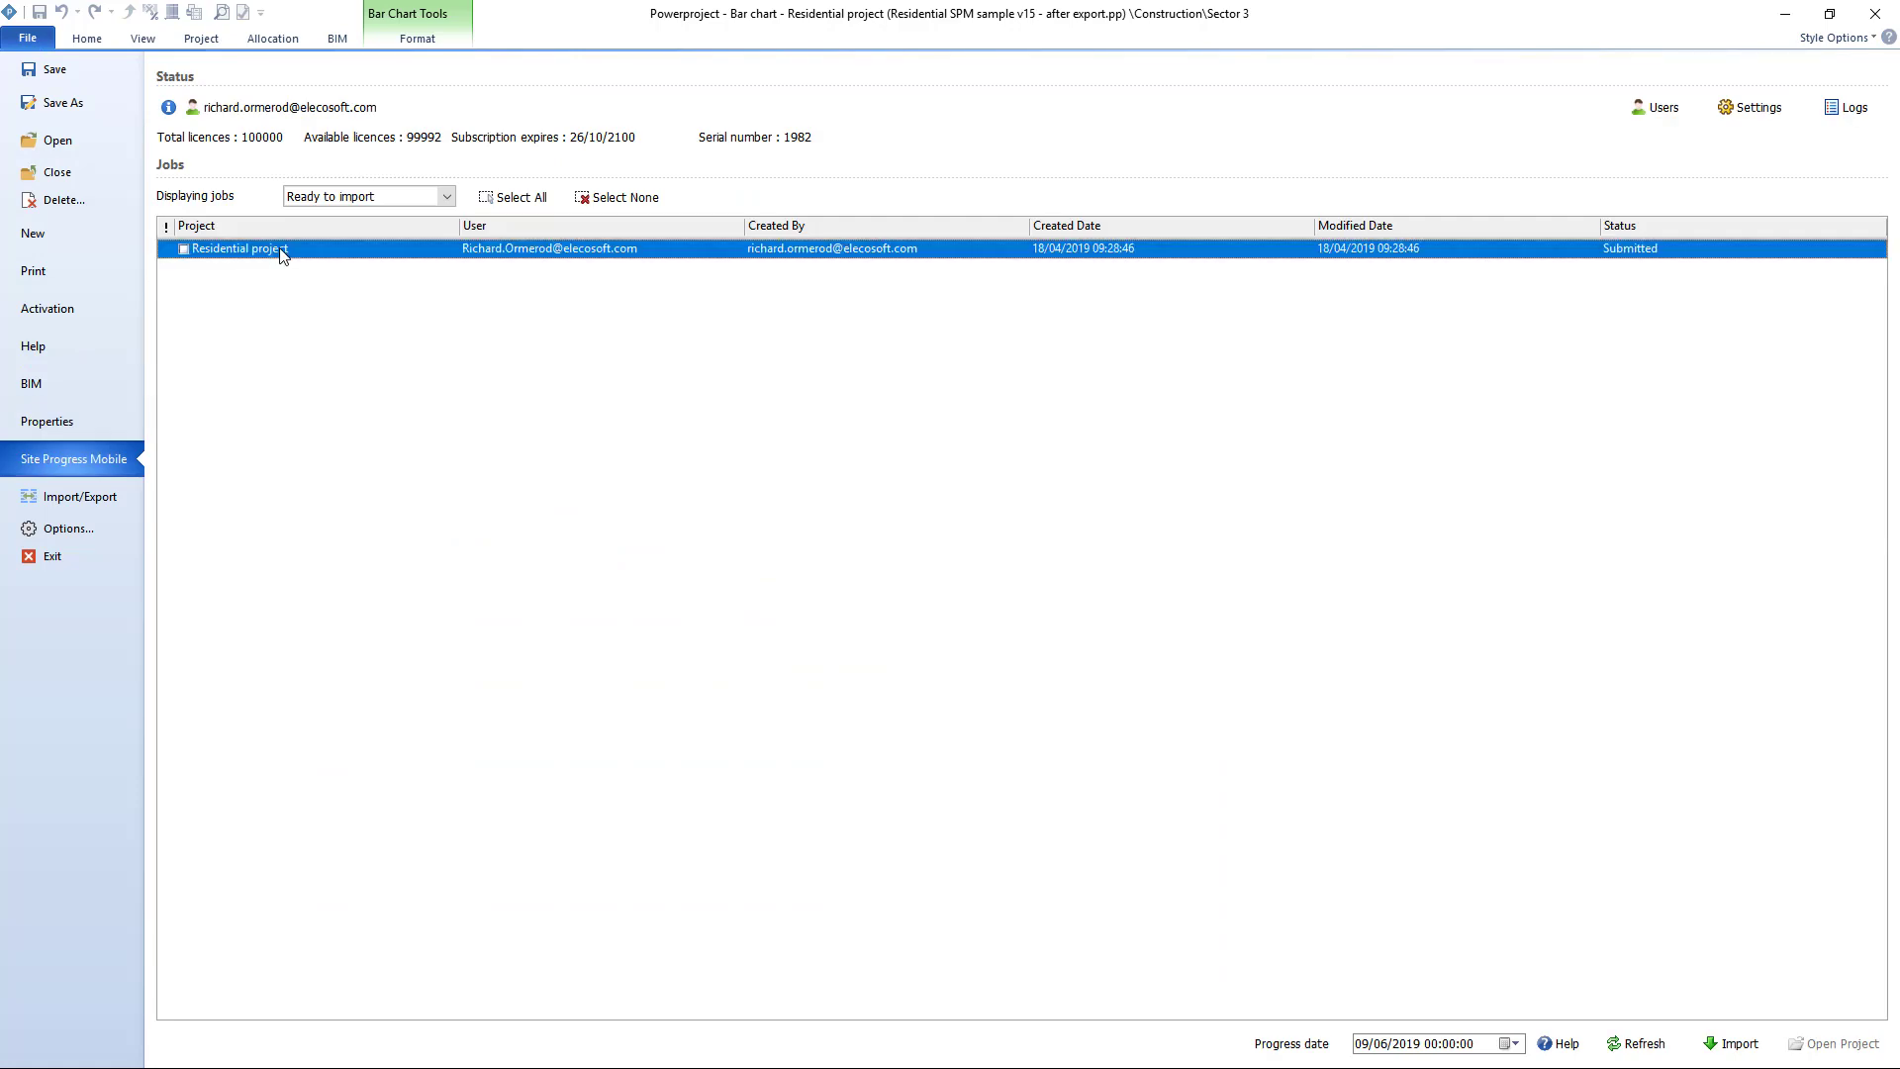
right_click(393, 255)
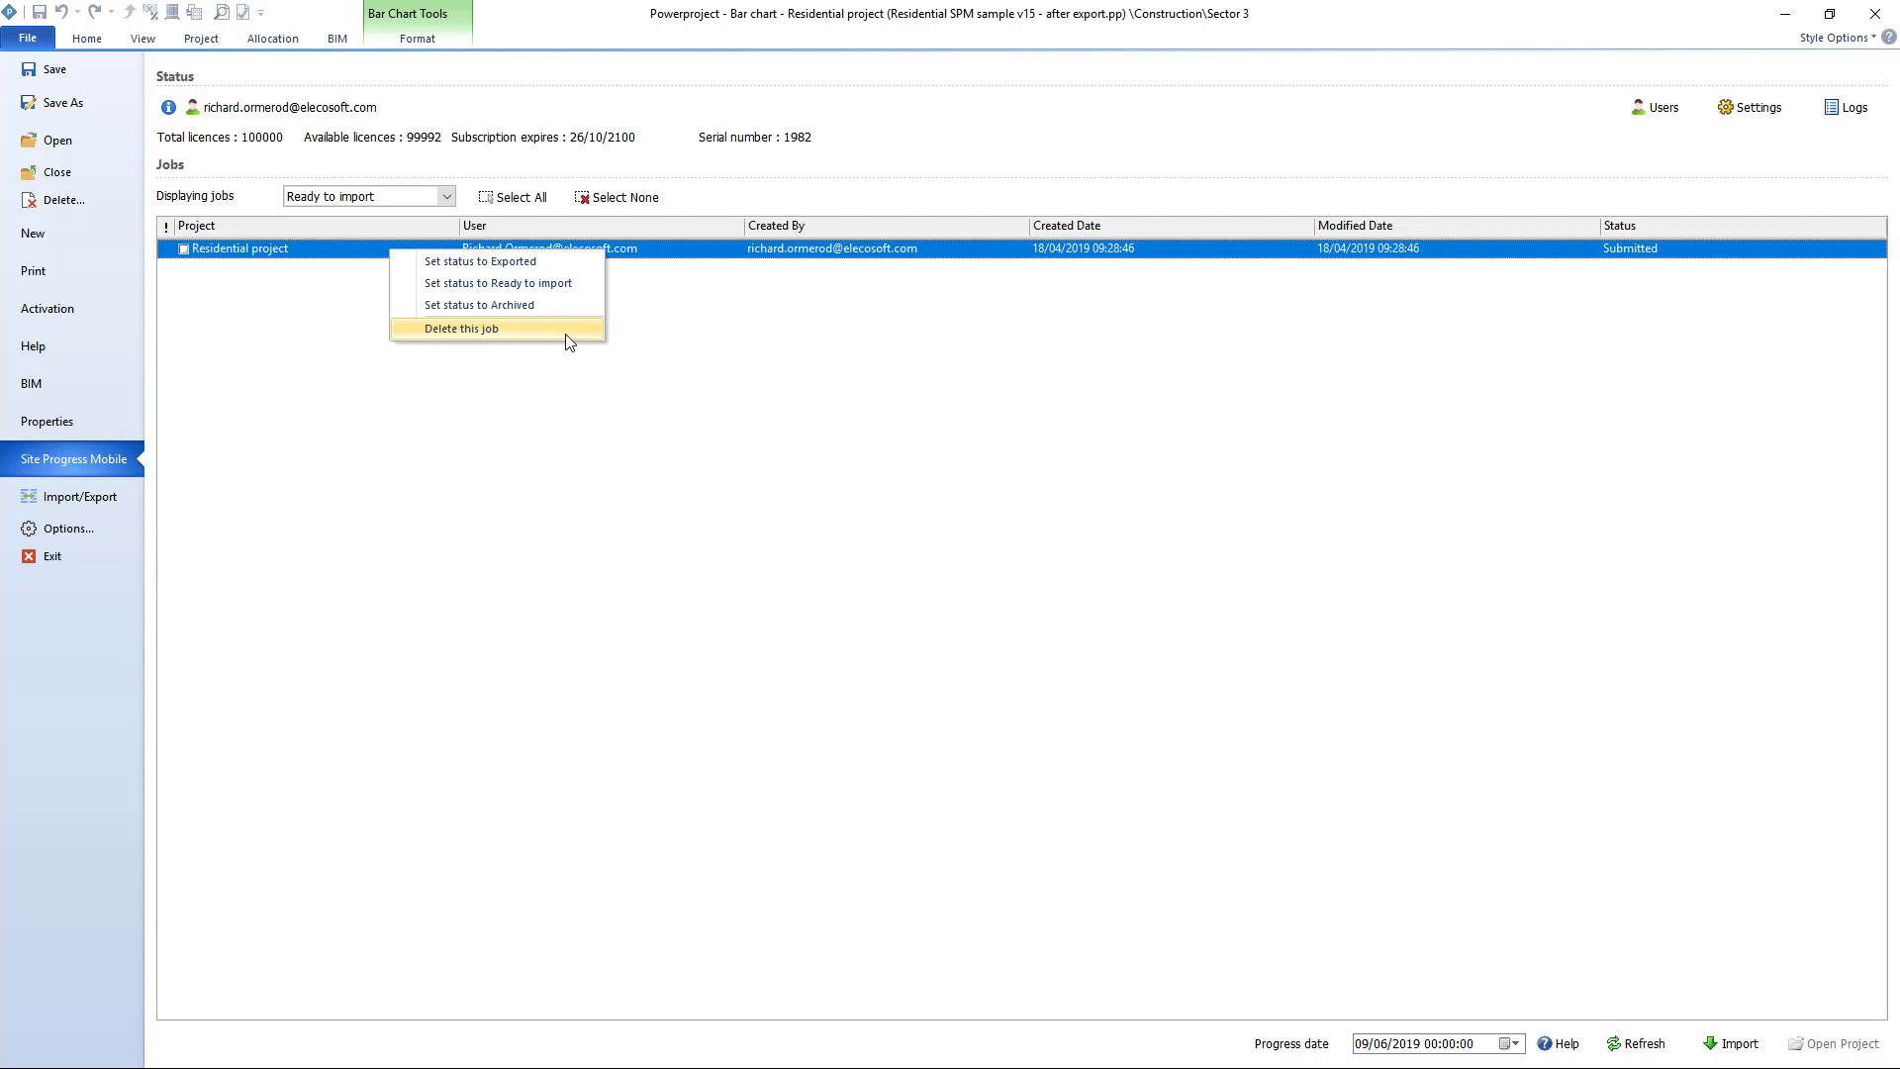
left_click(240, 330)
Step: Tick the Residential project job for import, keeping the progress date at 9 June 2019
left_click(183, 249)
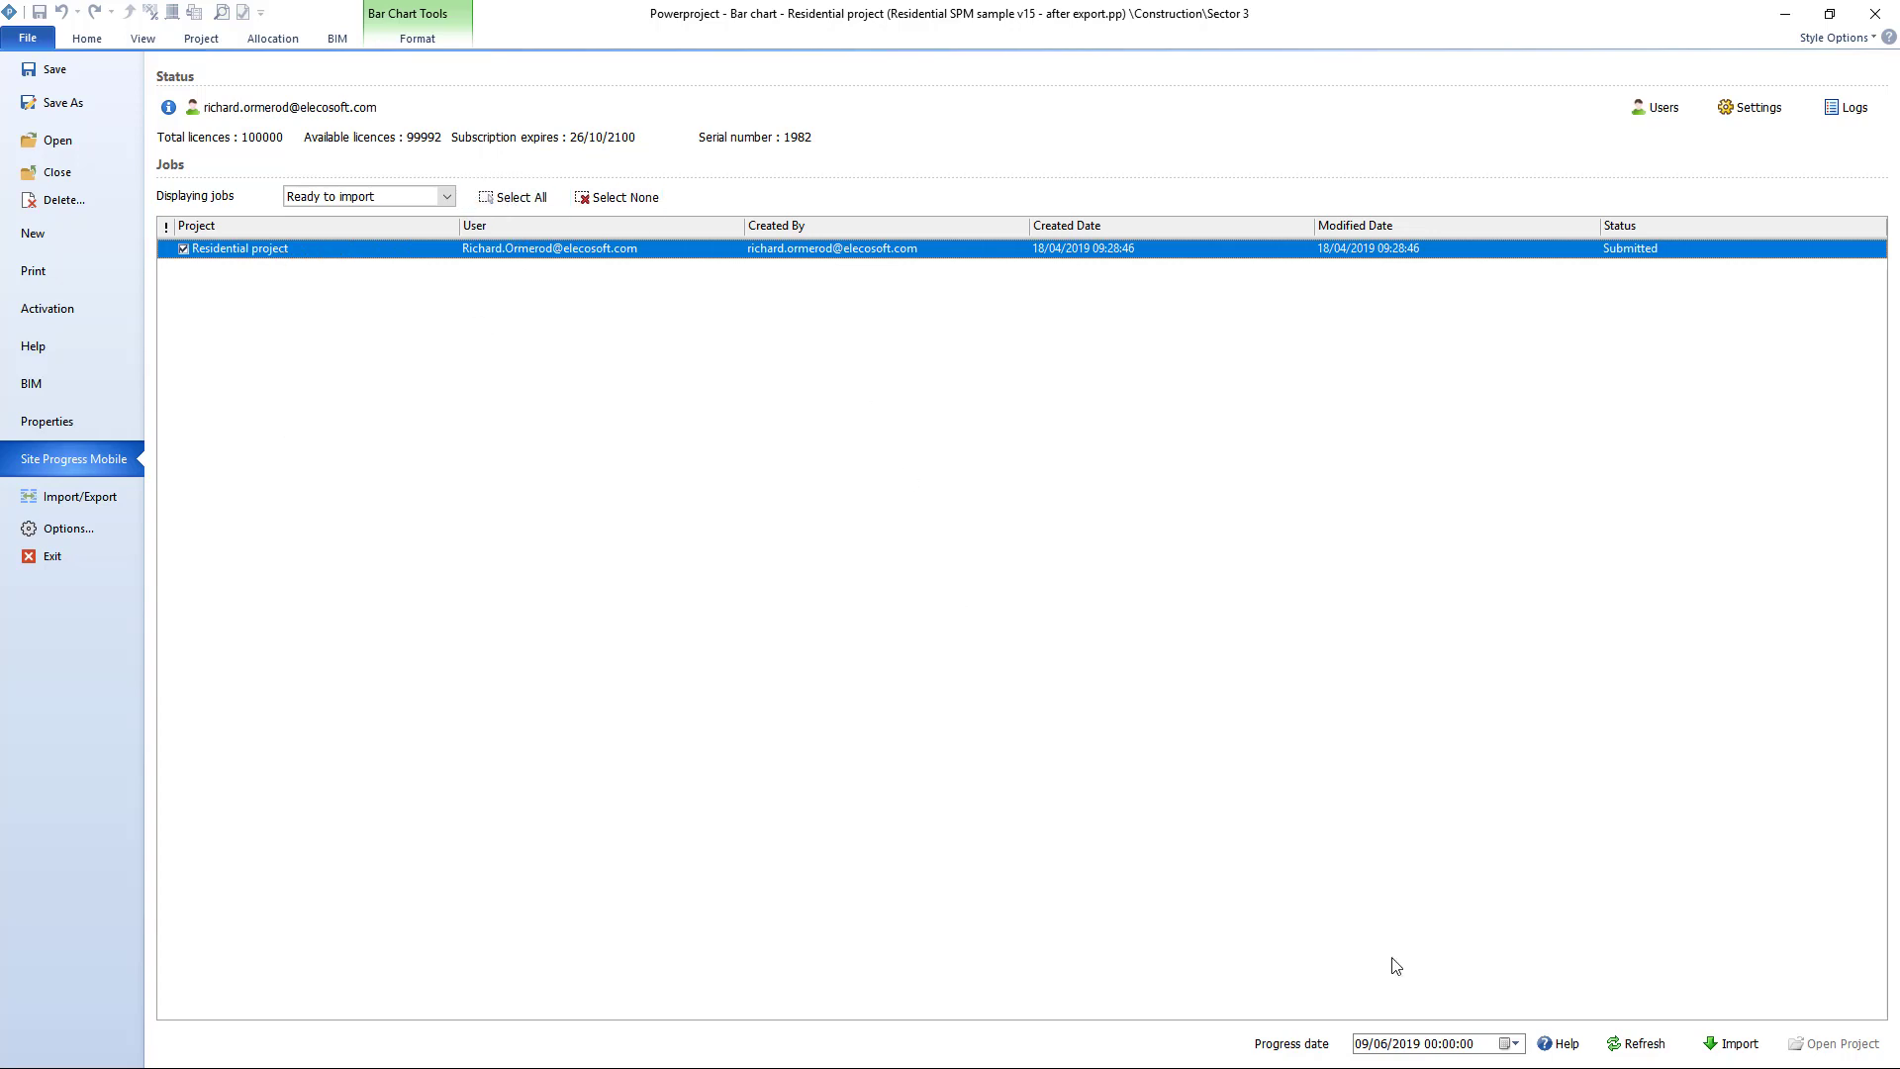
left_click(1513, 1044)
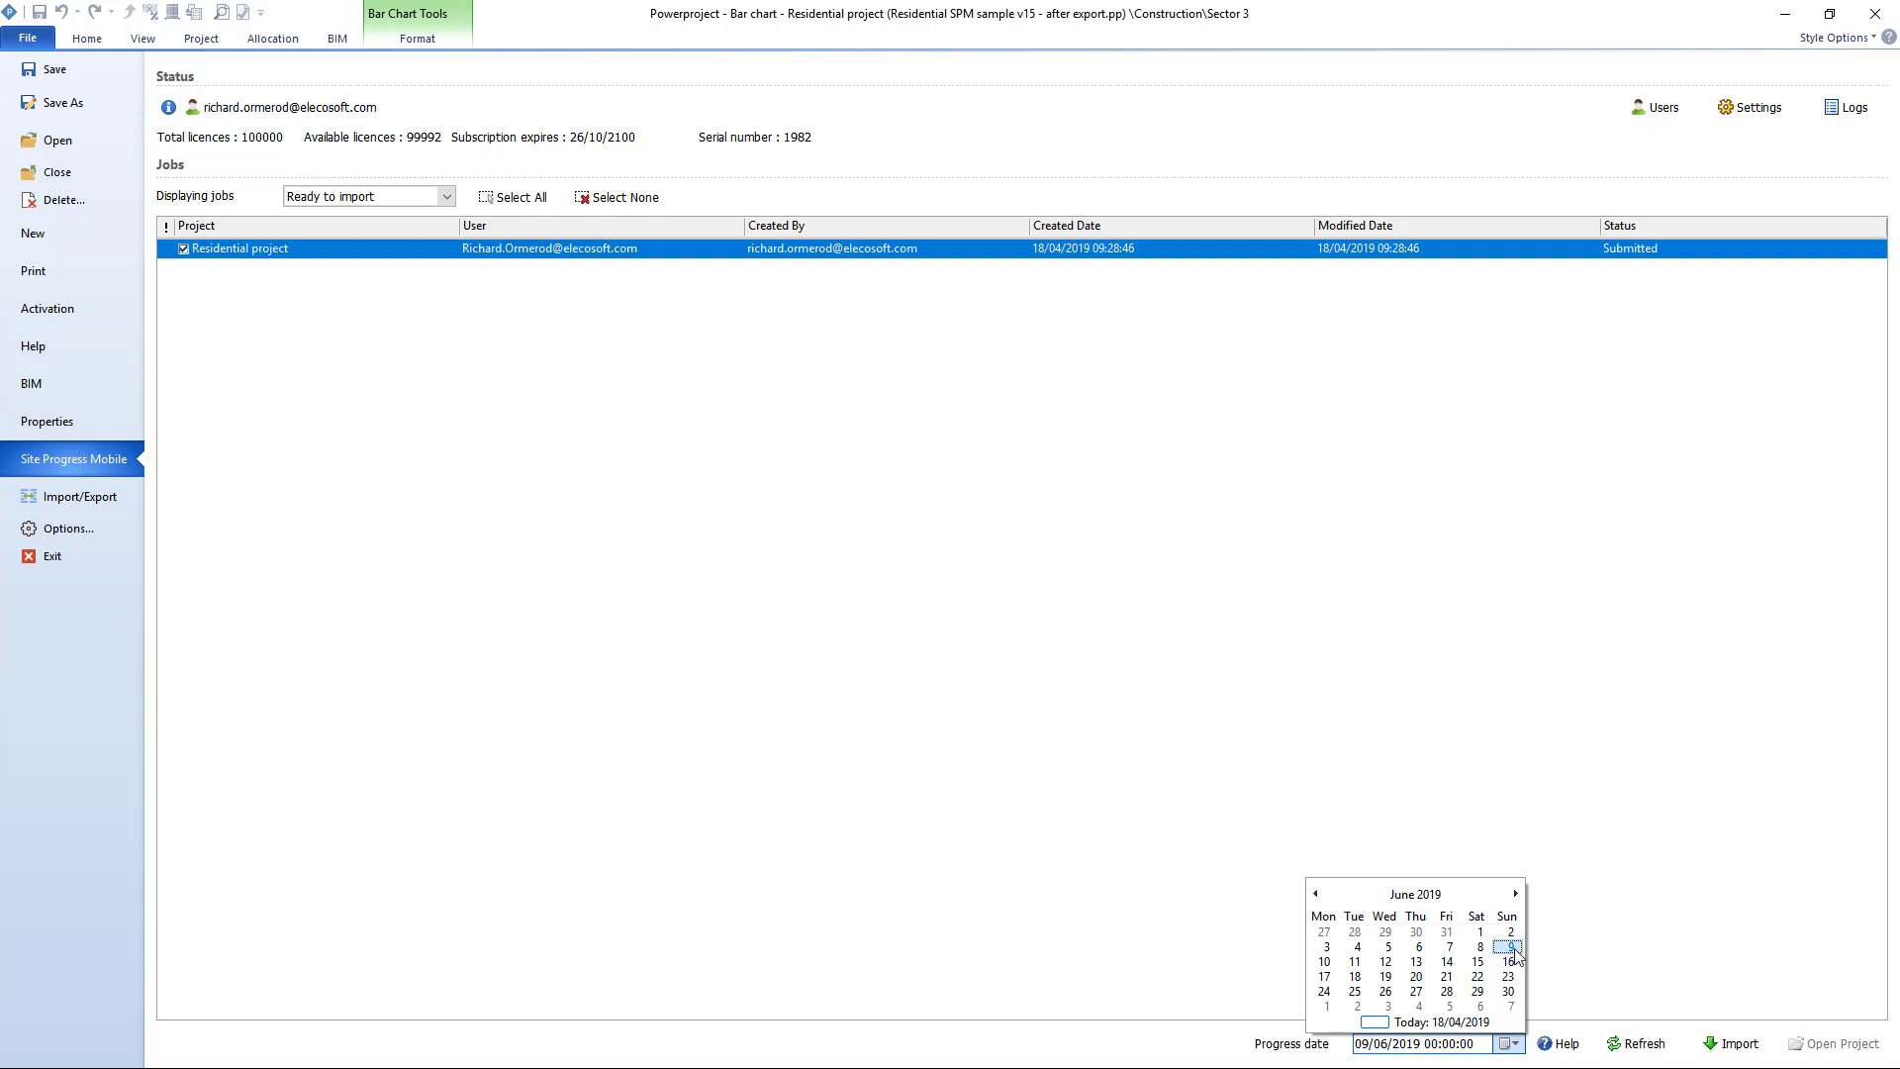
left_click(1514, 946)
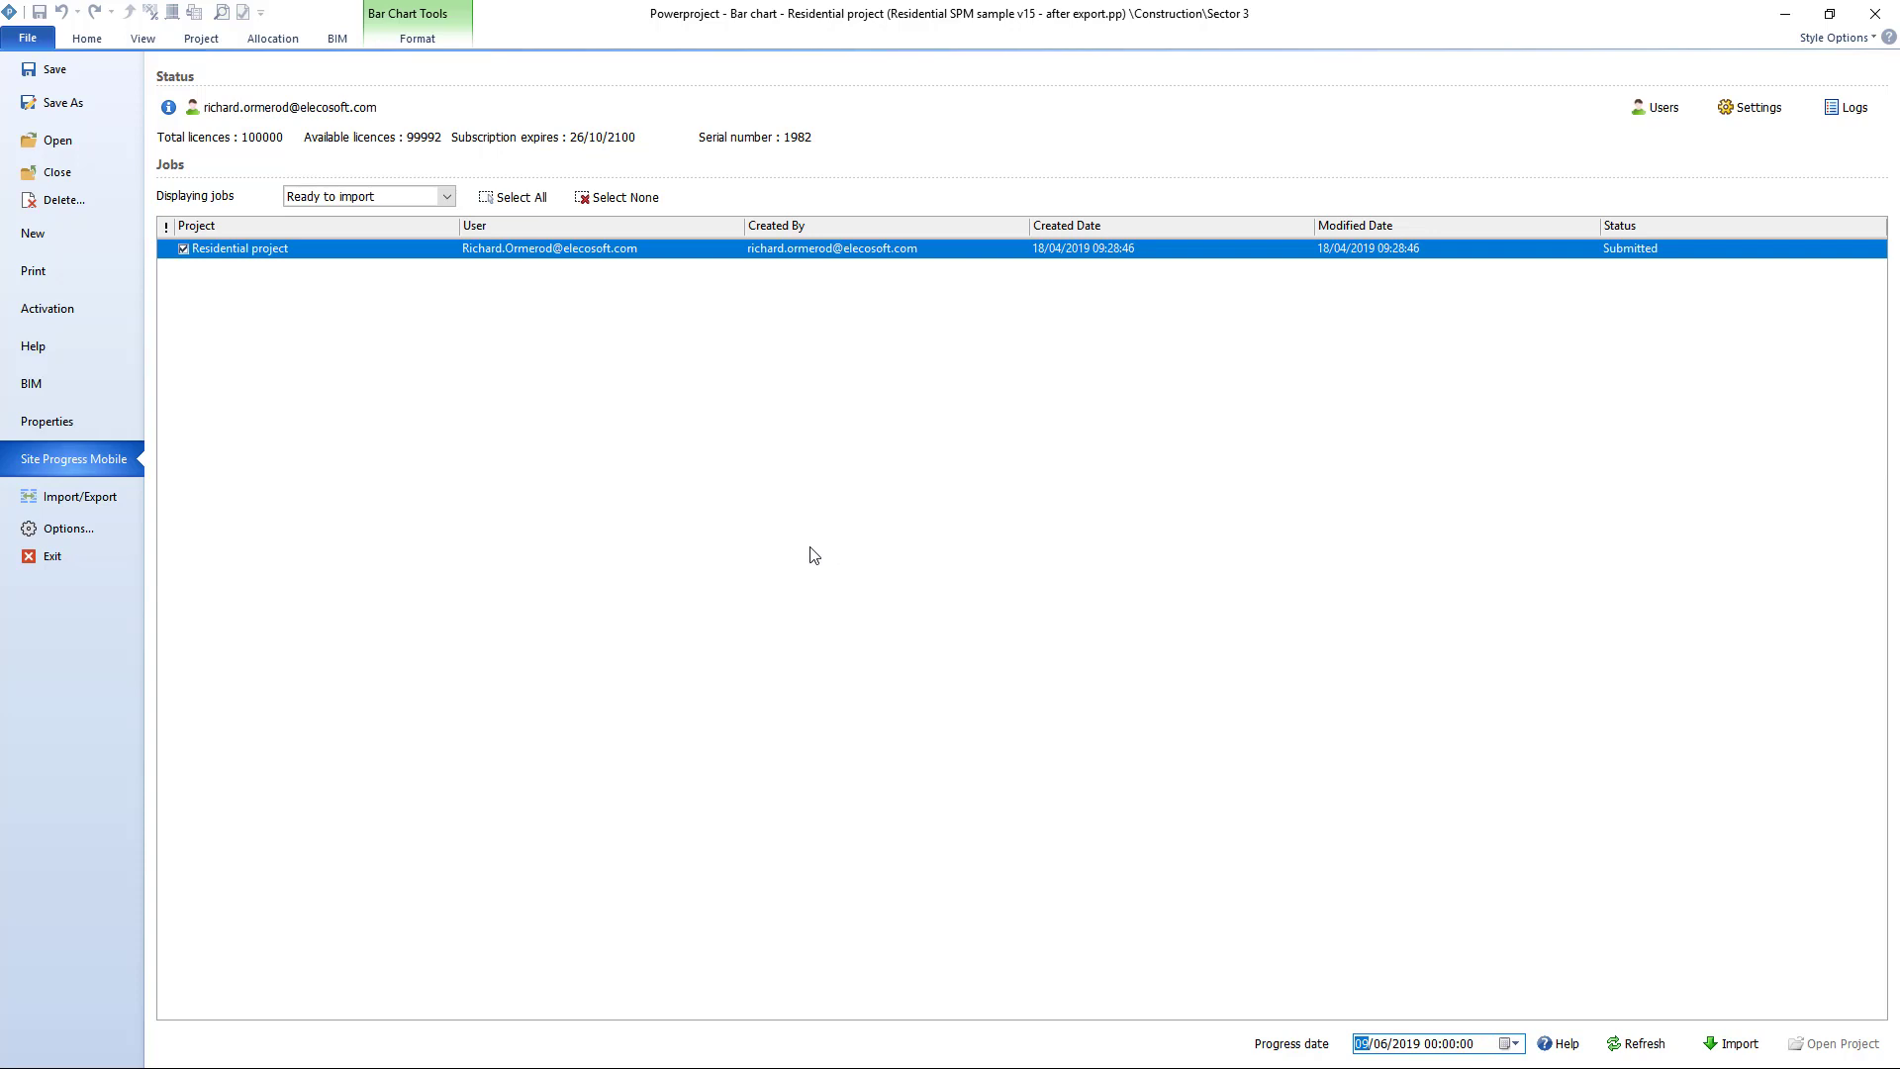
left_click(184, 250)
left_click(210, 46)
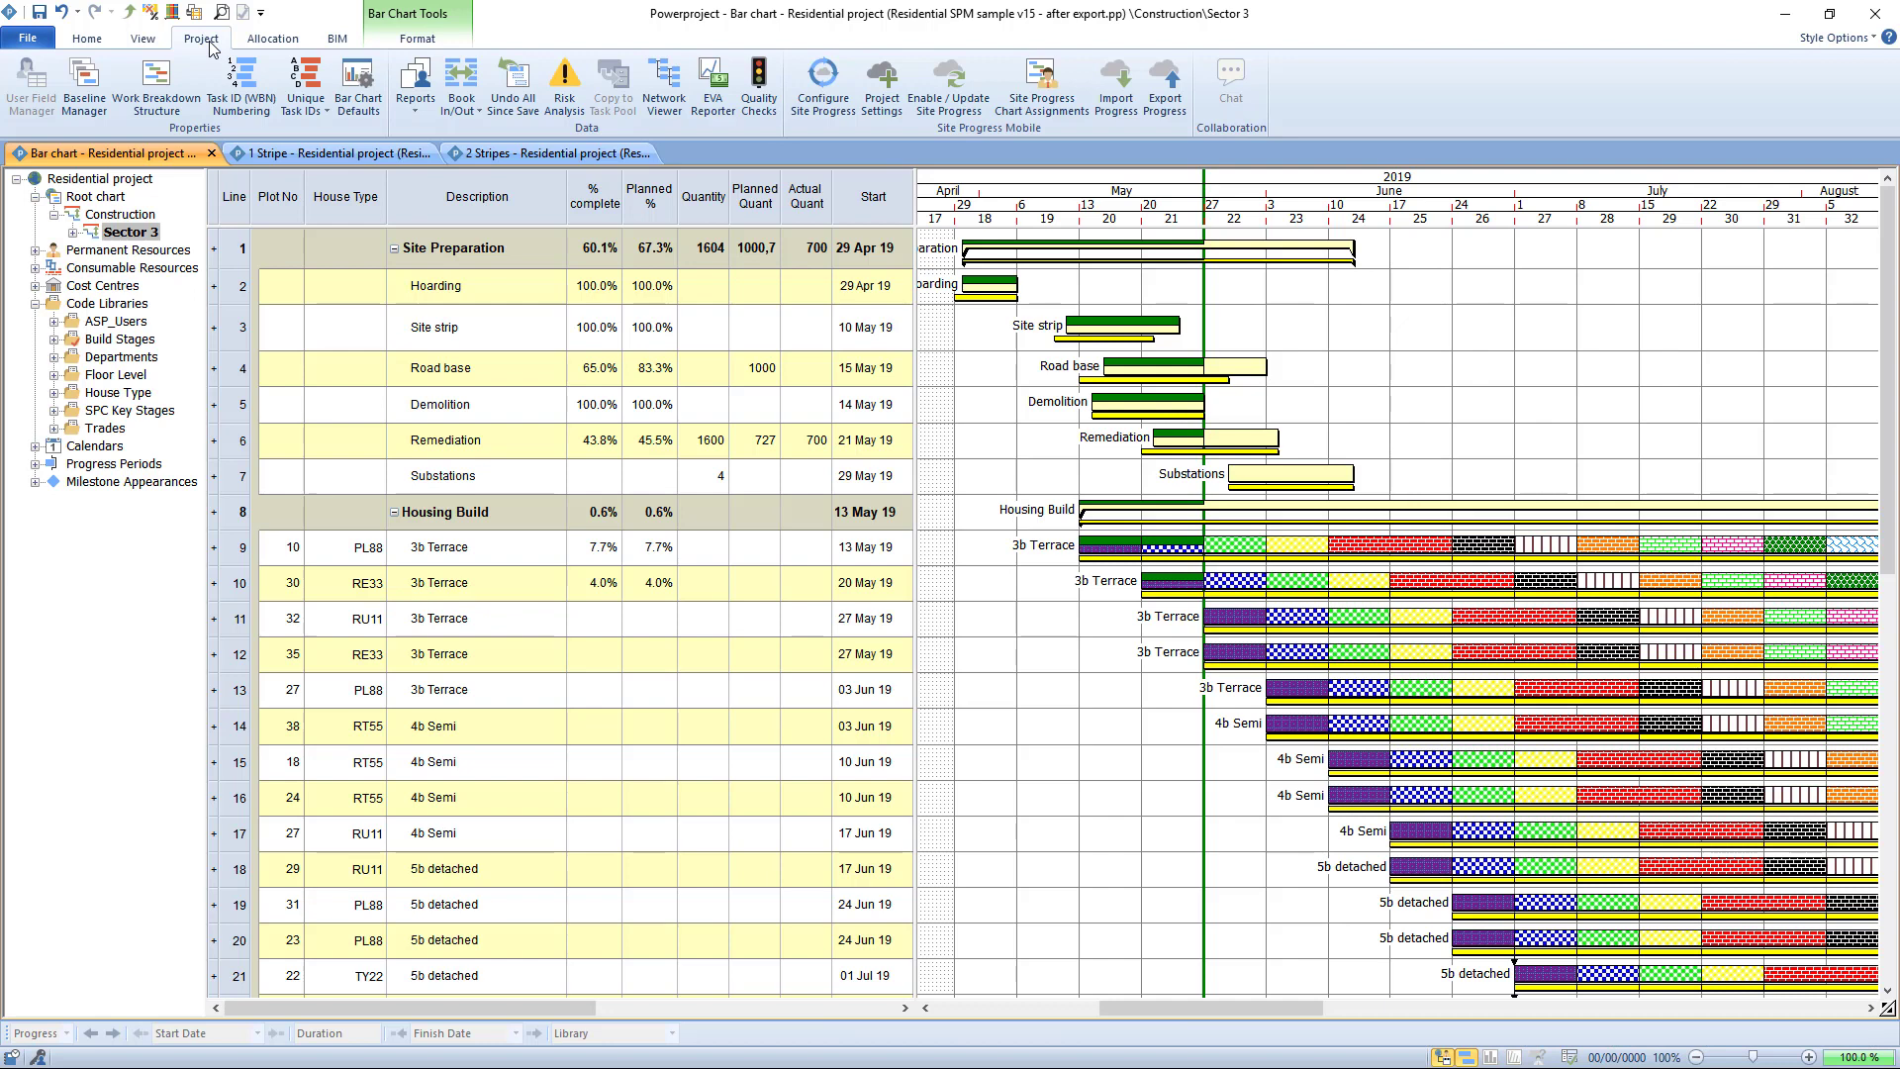
Step: Import the user's site progress job with a progress date of 09/06/2019
left_click(1130, 92)
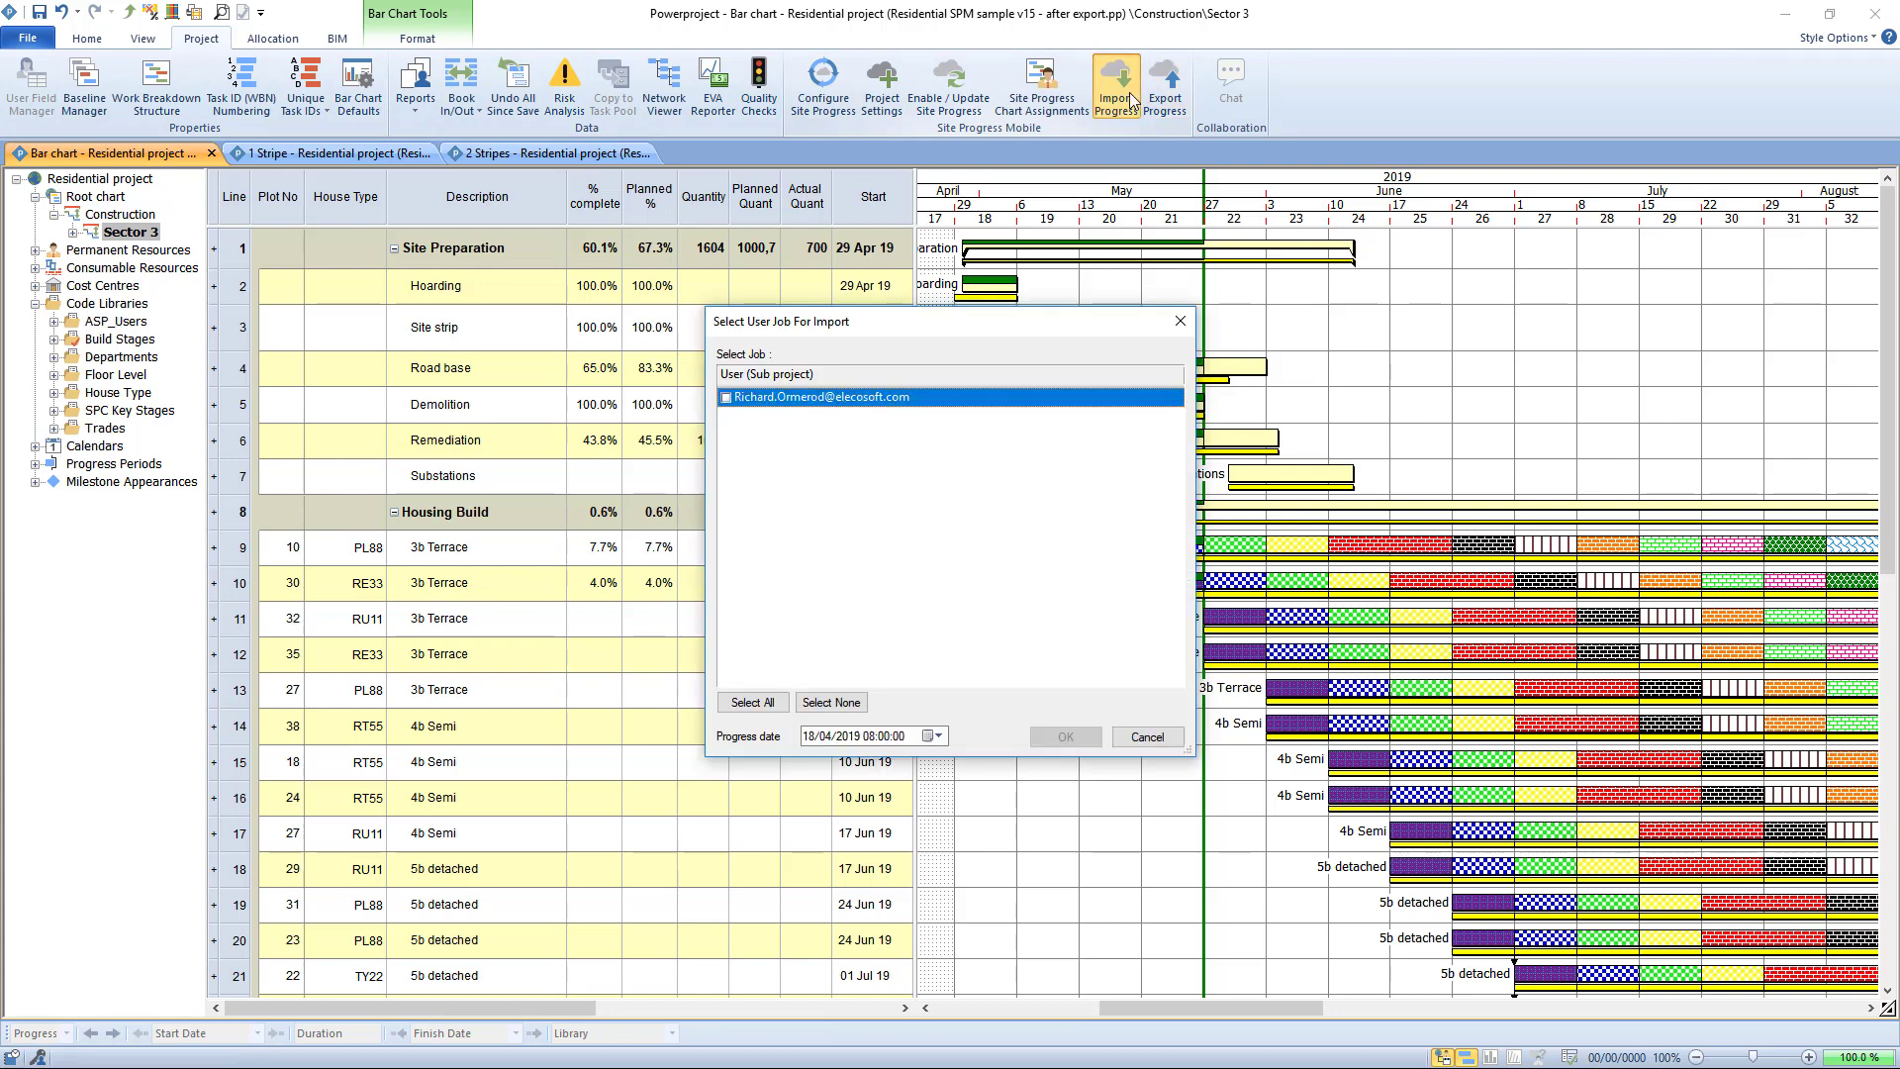
left_click_drag(1065, 330, 1140, 212)
left_click(800, 280)
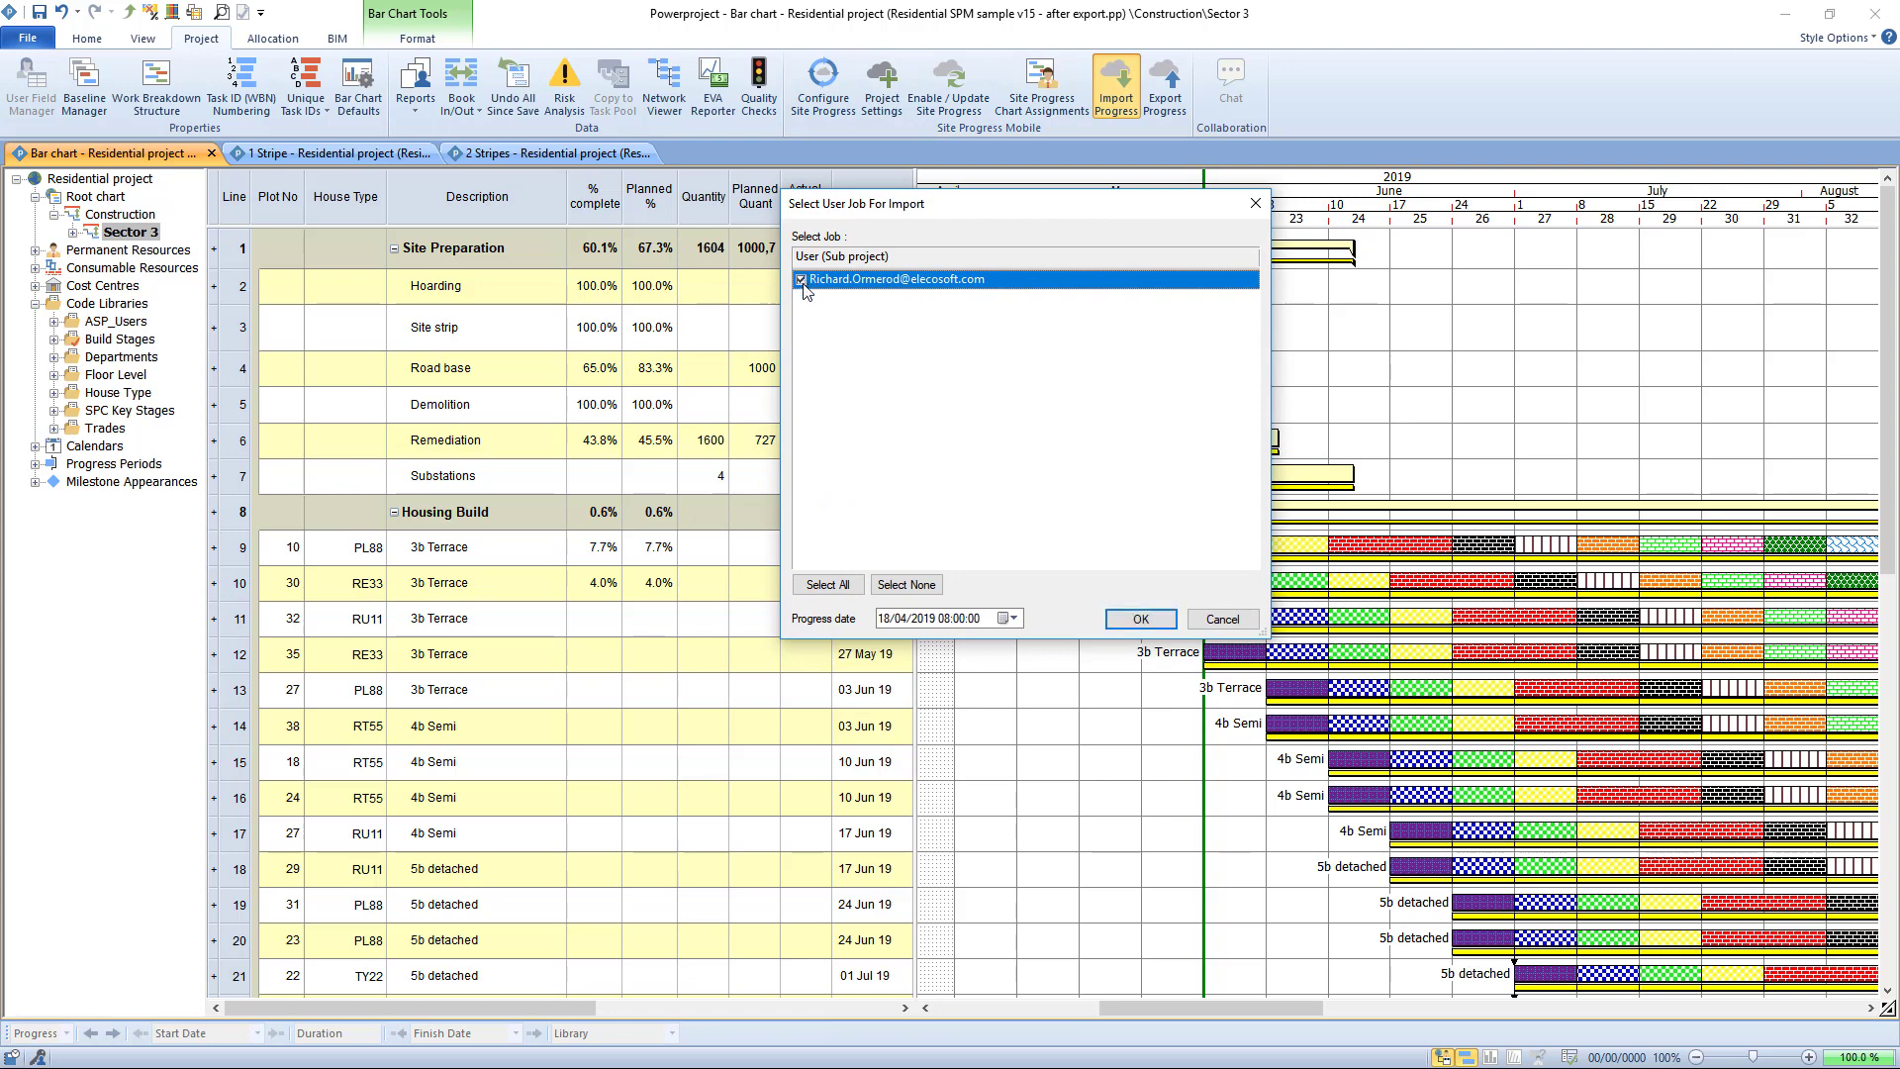
left_click(1008, 620)
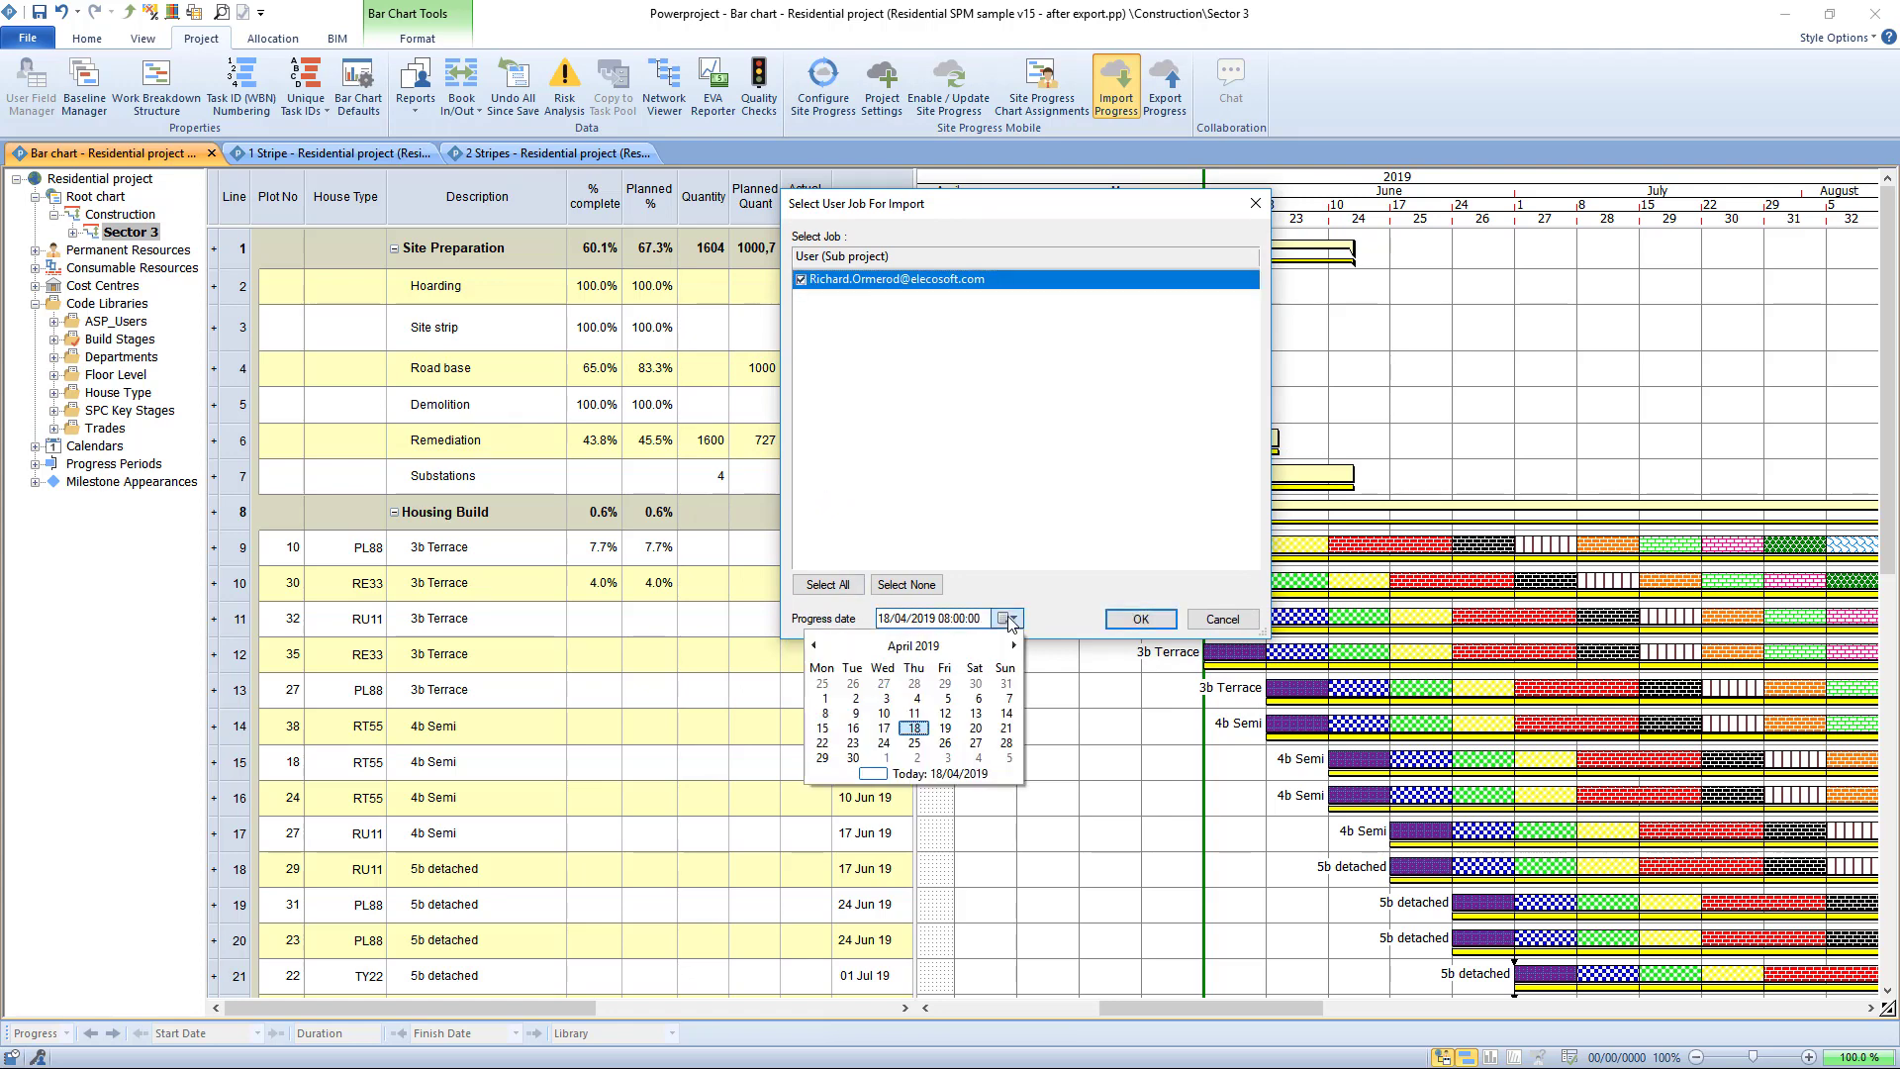
left_click(1011, 645)
left_click(1011, 645)
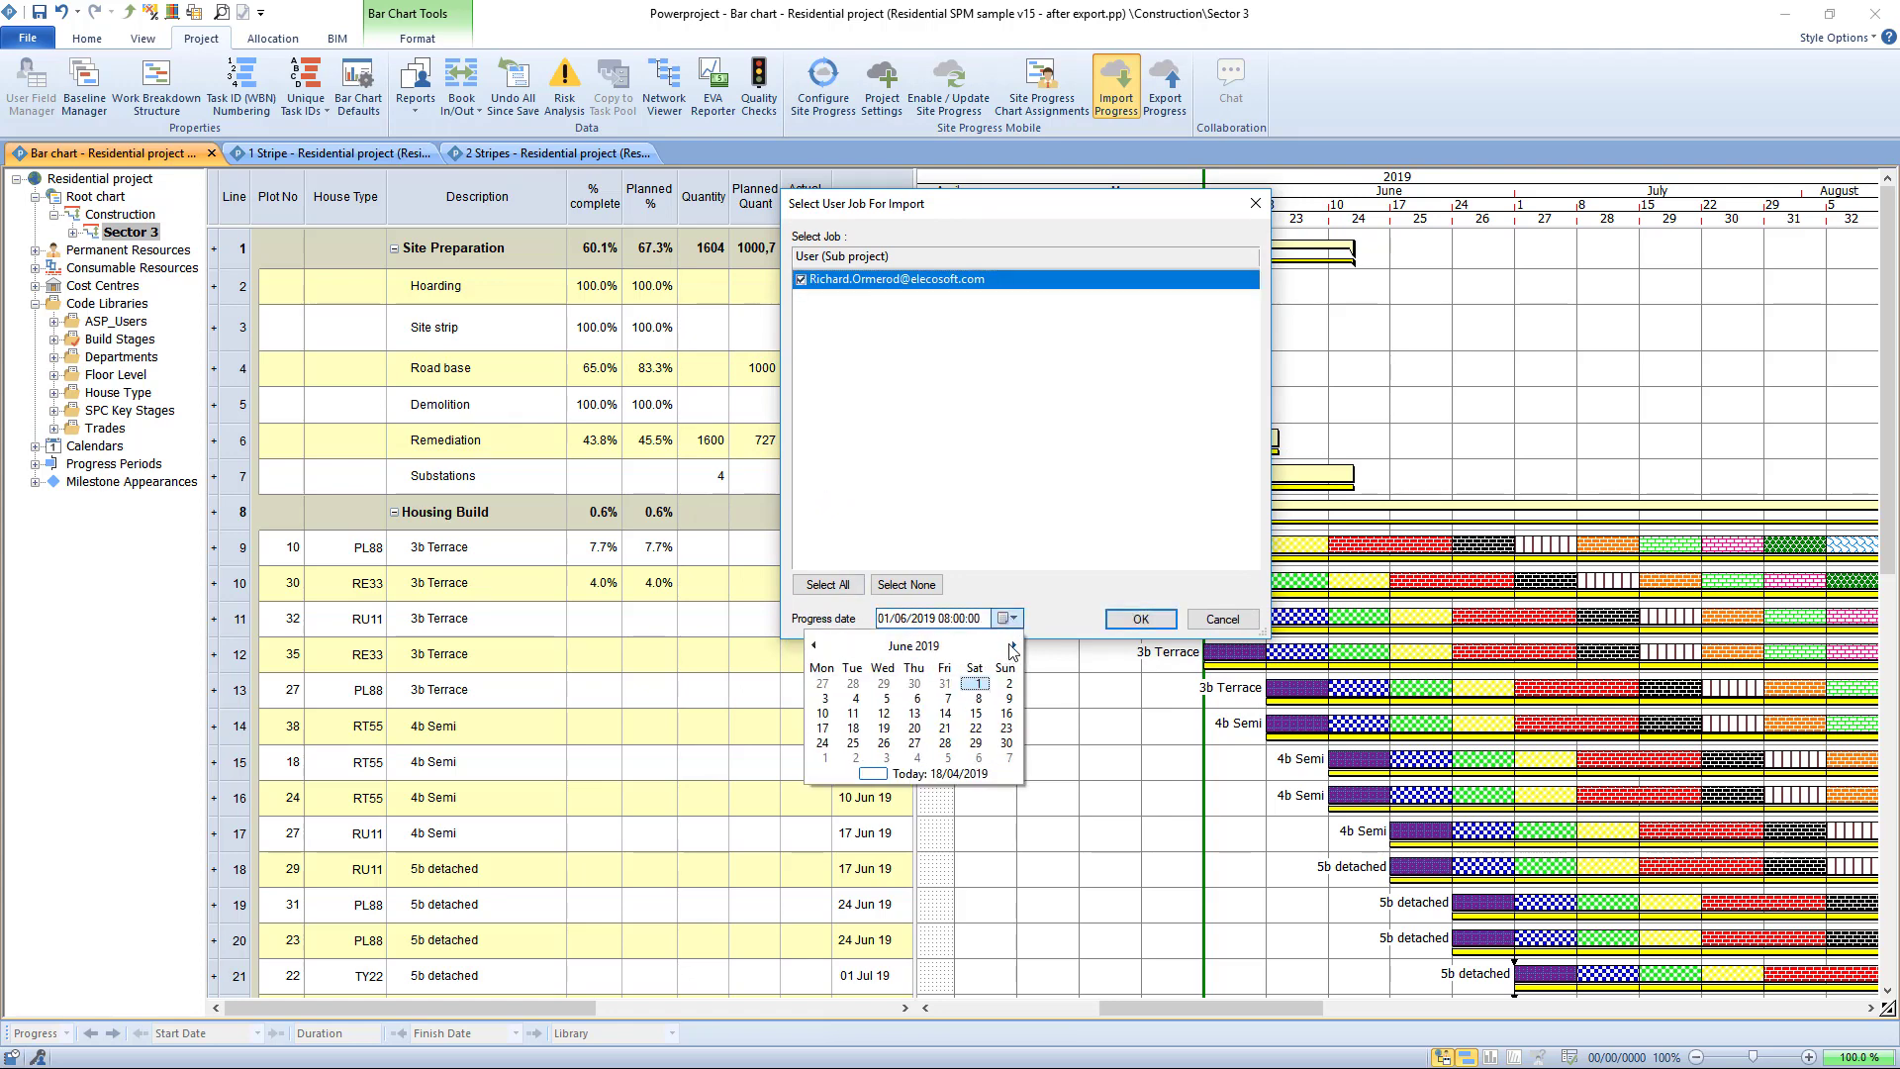
left_click(1008, 697)
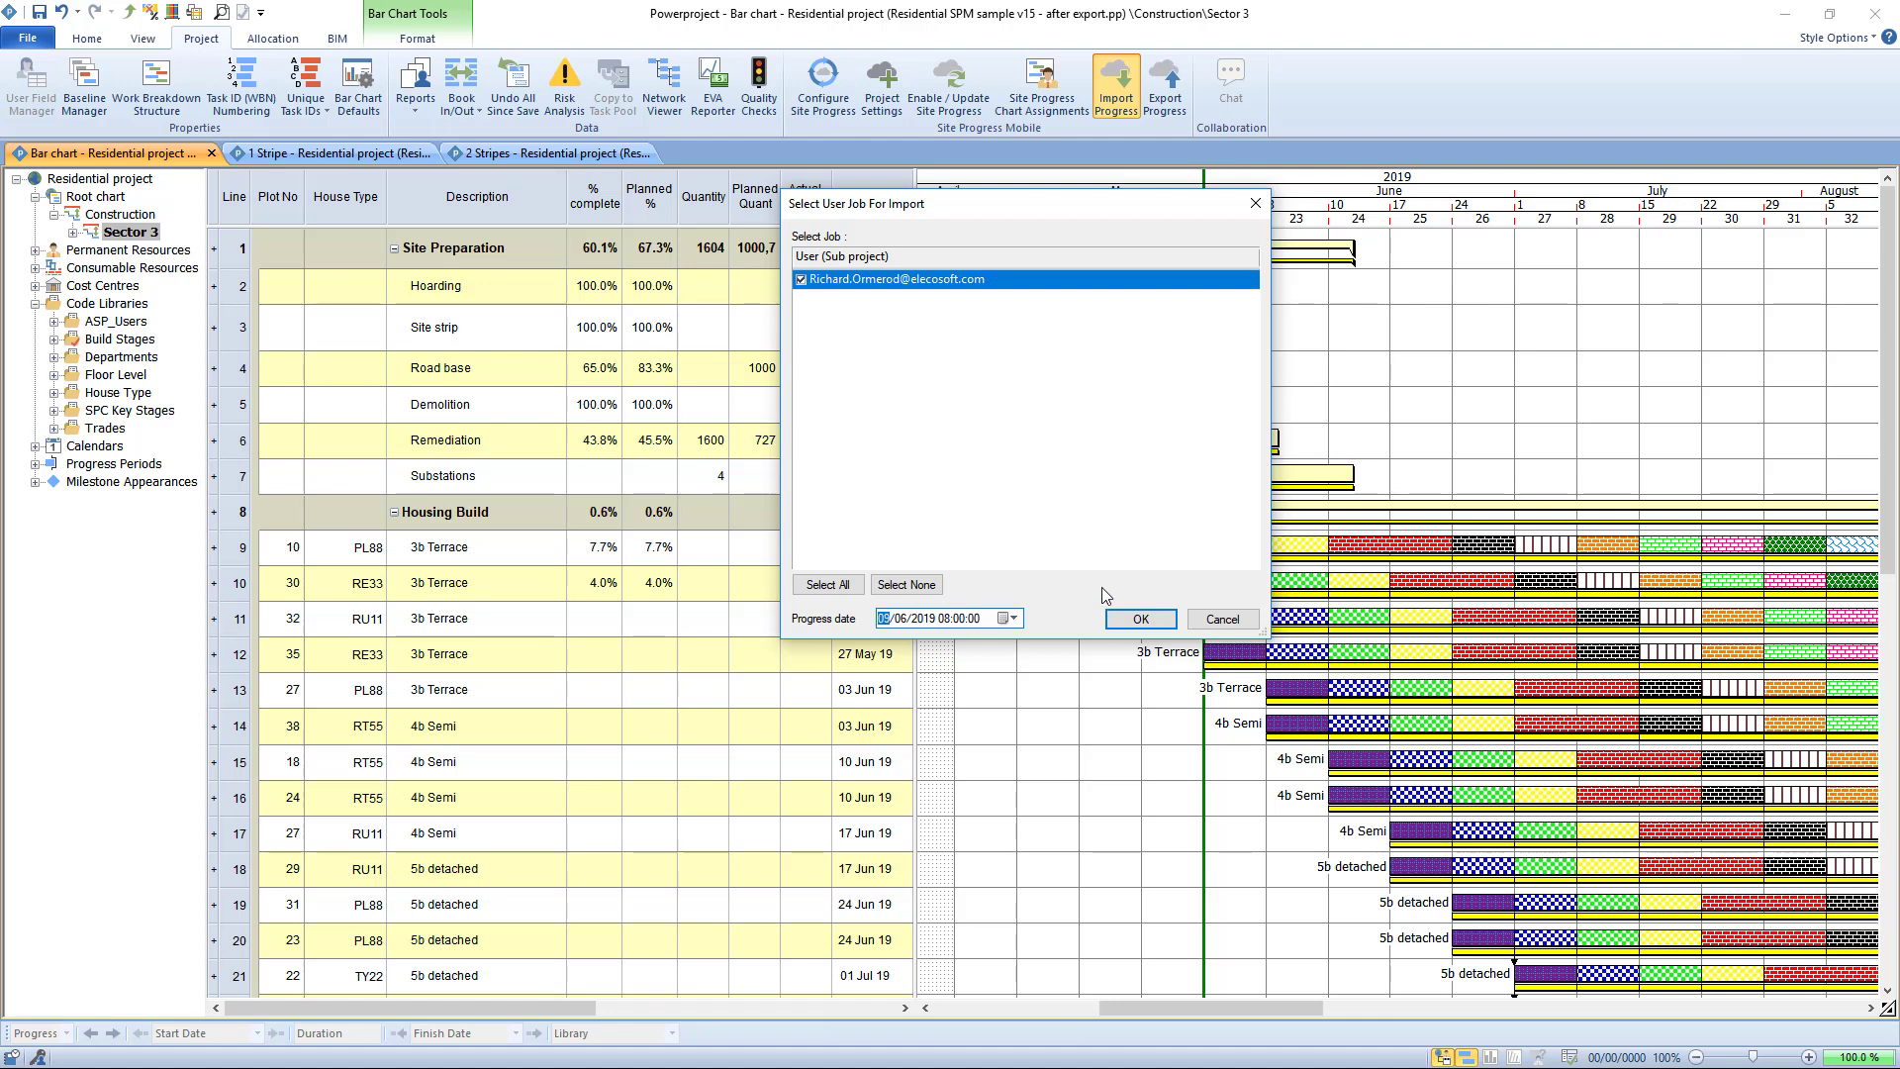
left_click(1141, 619)
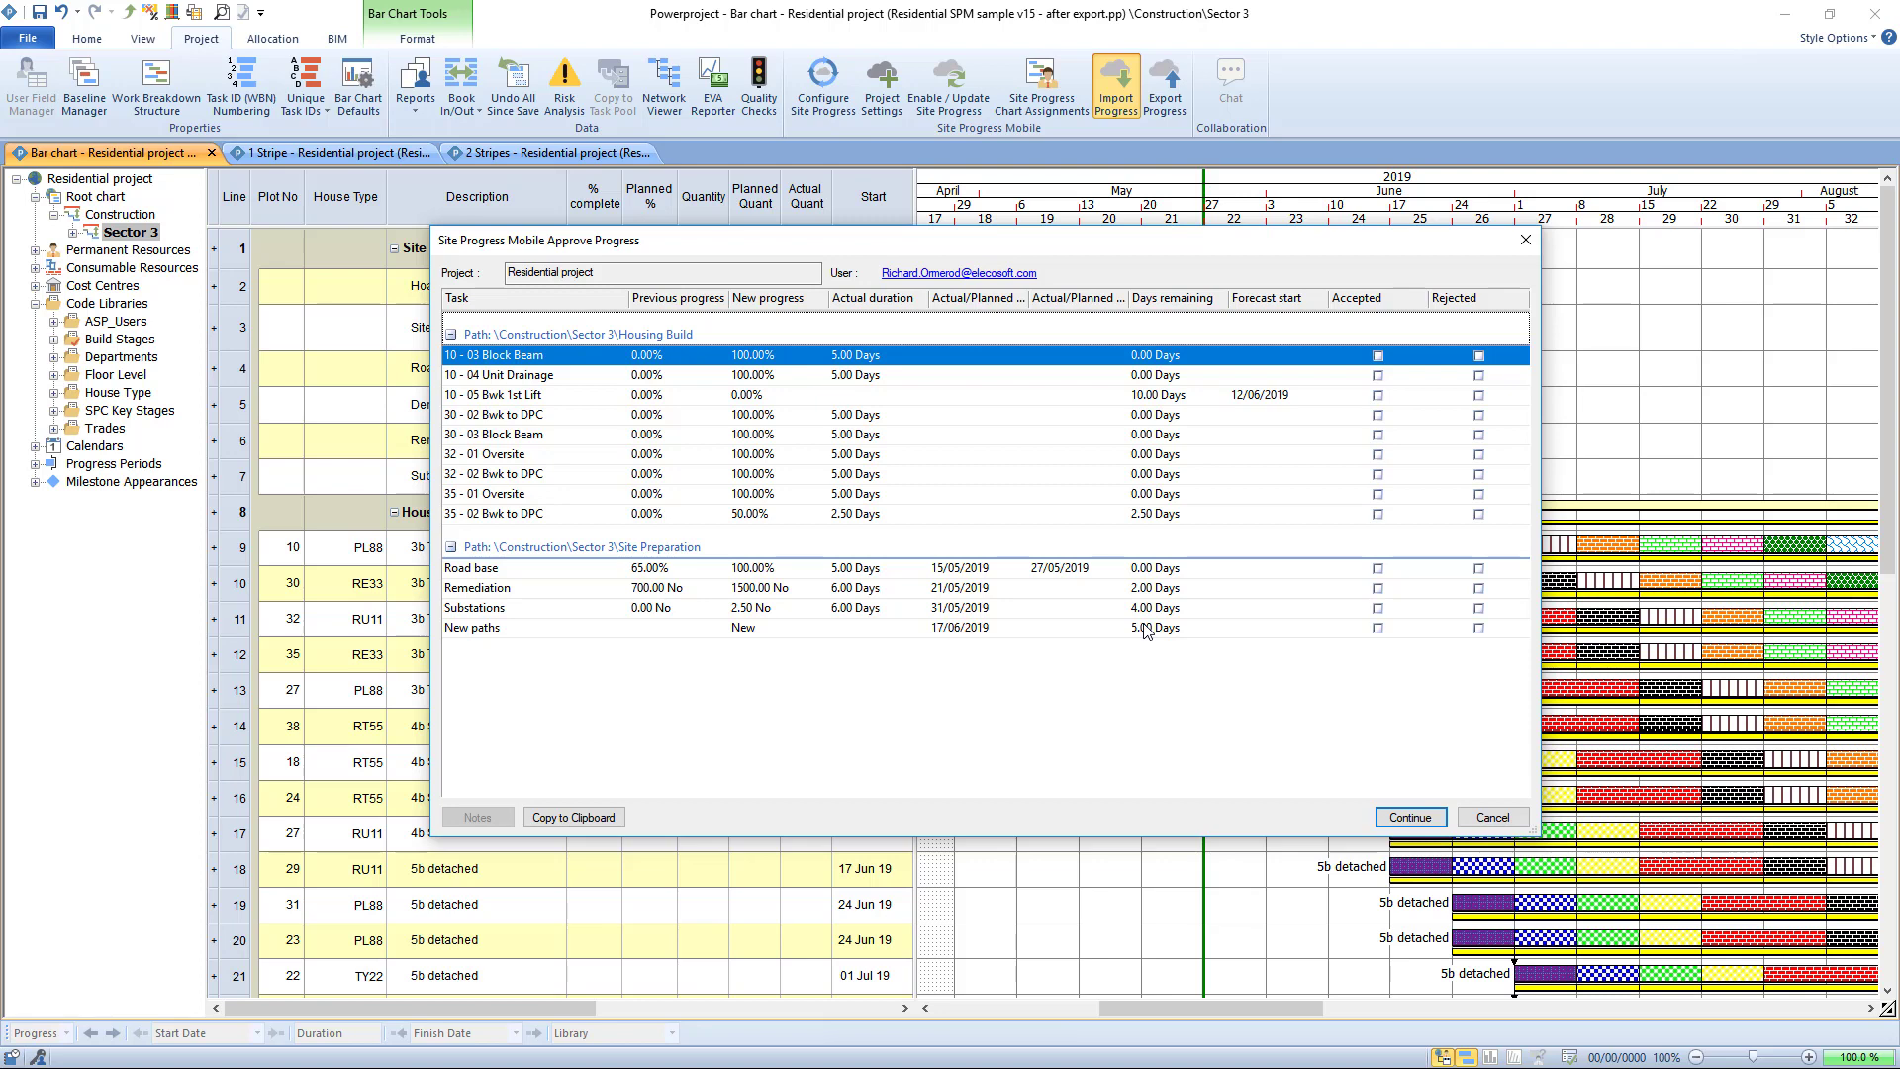
Step: Set Road base's actual finish date to 24/05/2019 in the progress approval list
left_click_drag(943, 243, 905, 182)
left_click(411, 272)
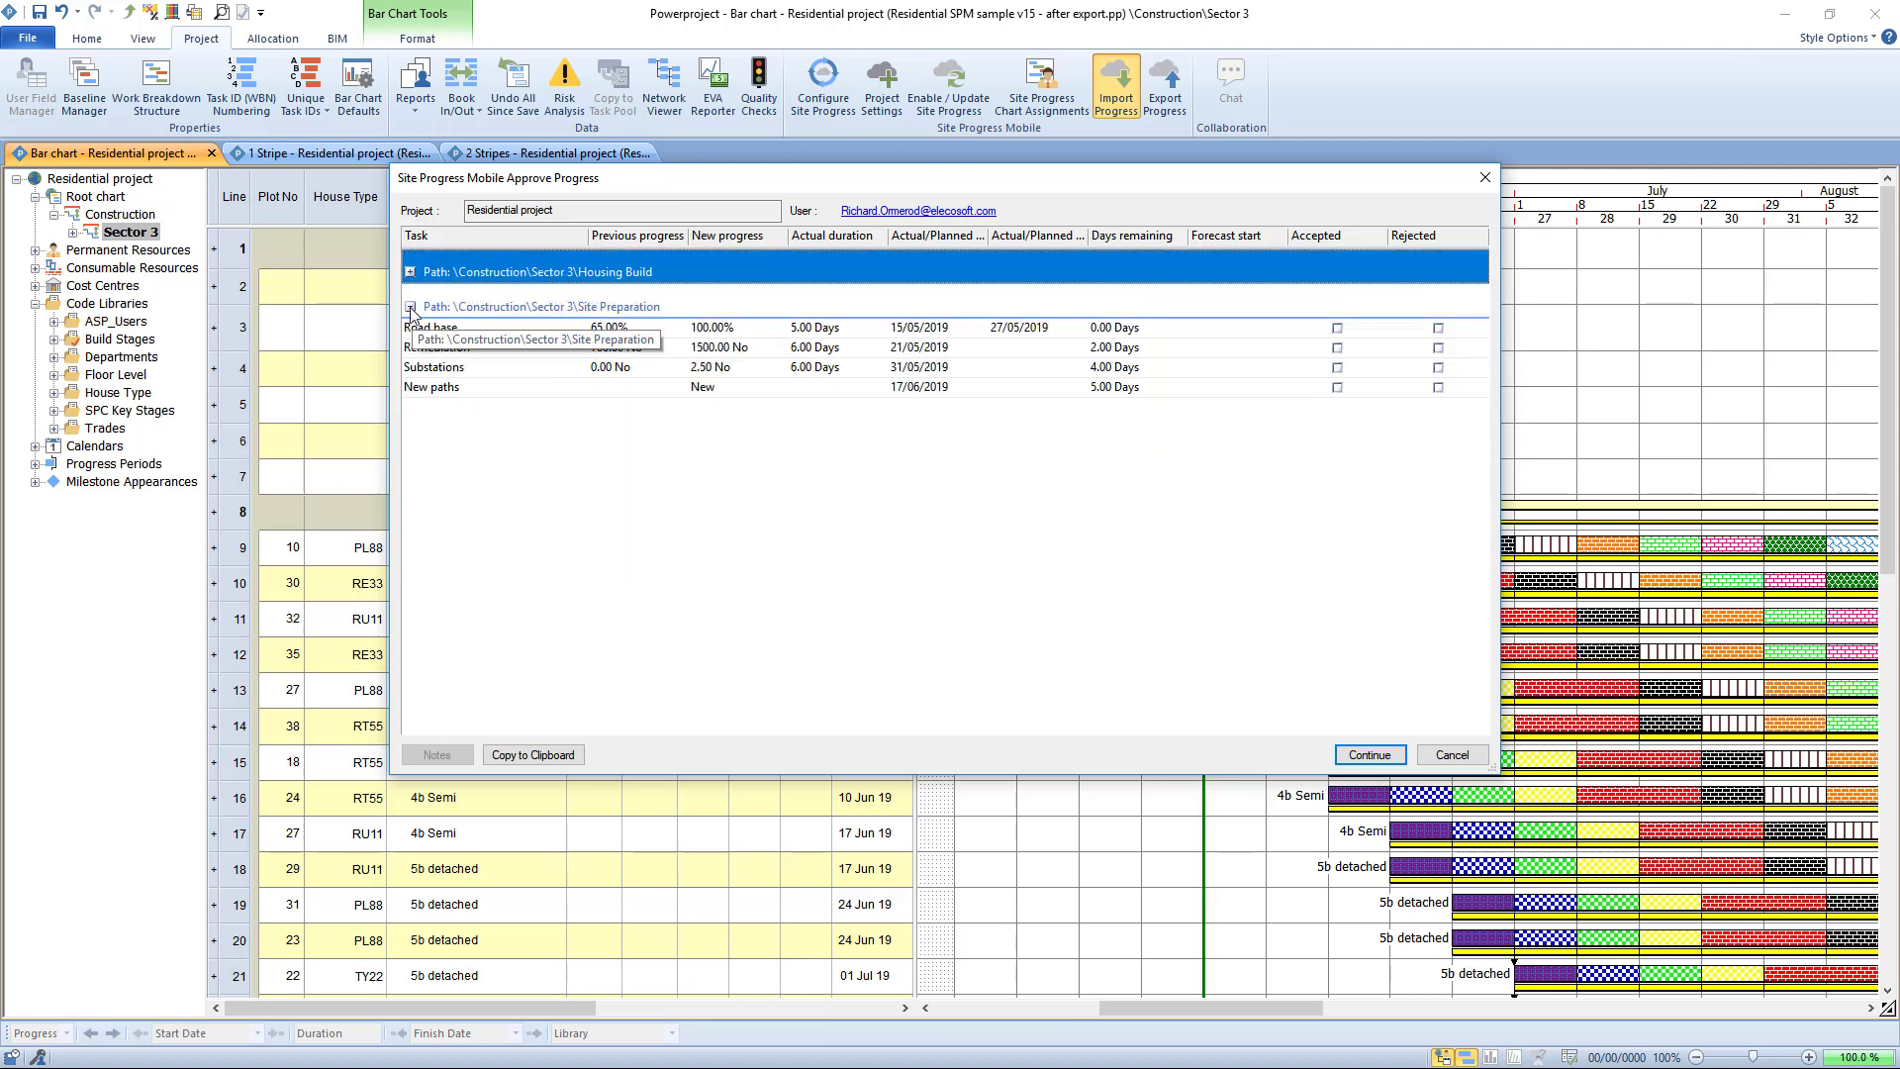
left_click(411, 307)
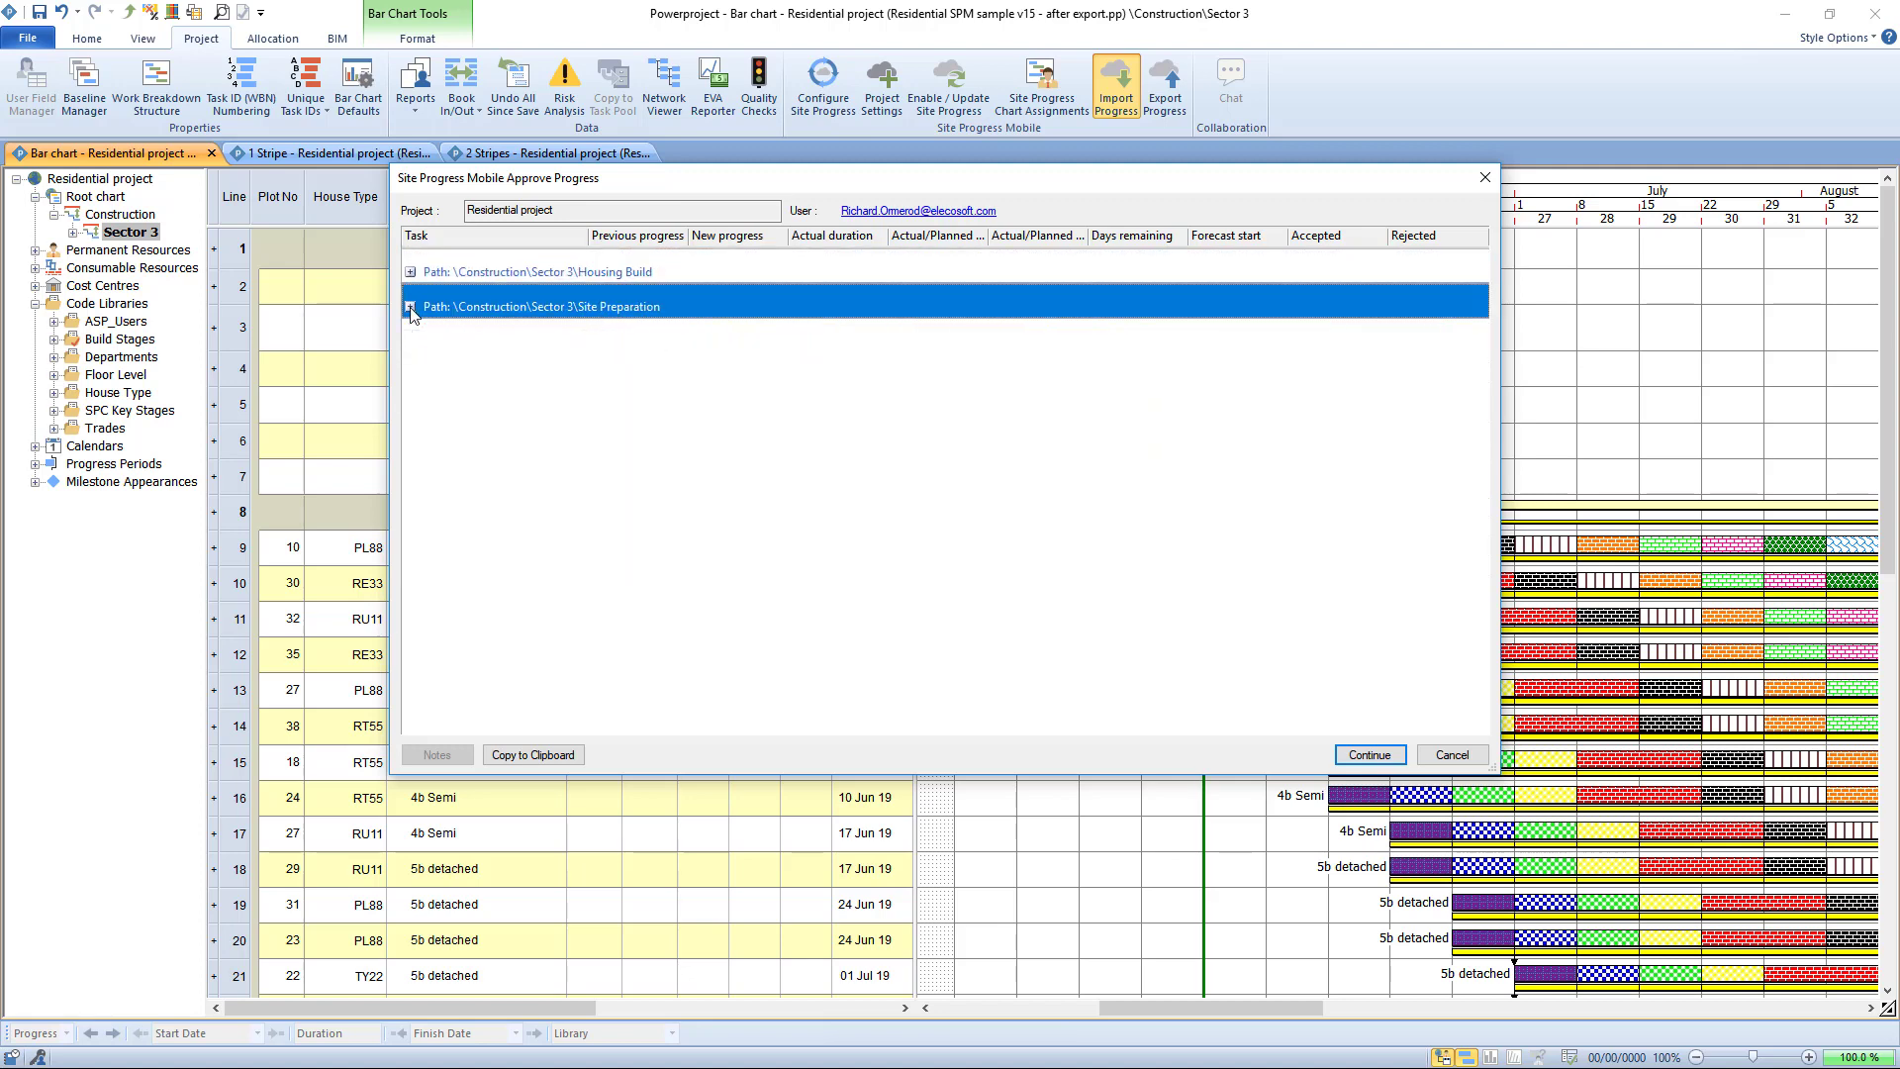
left_click(410, 308)
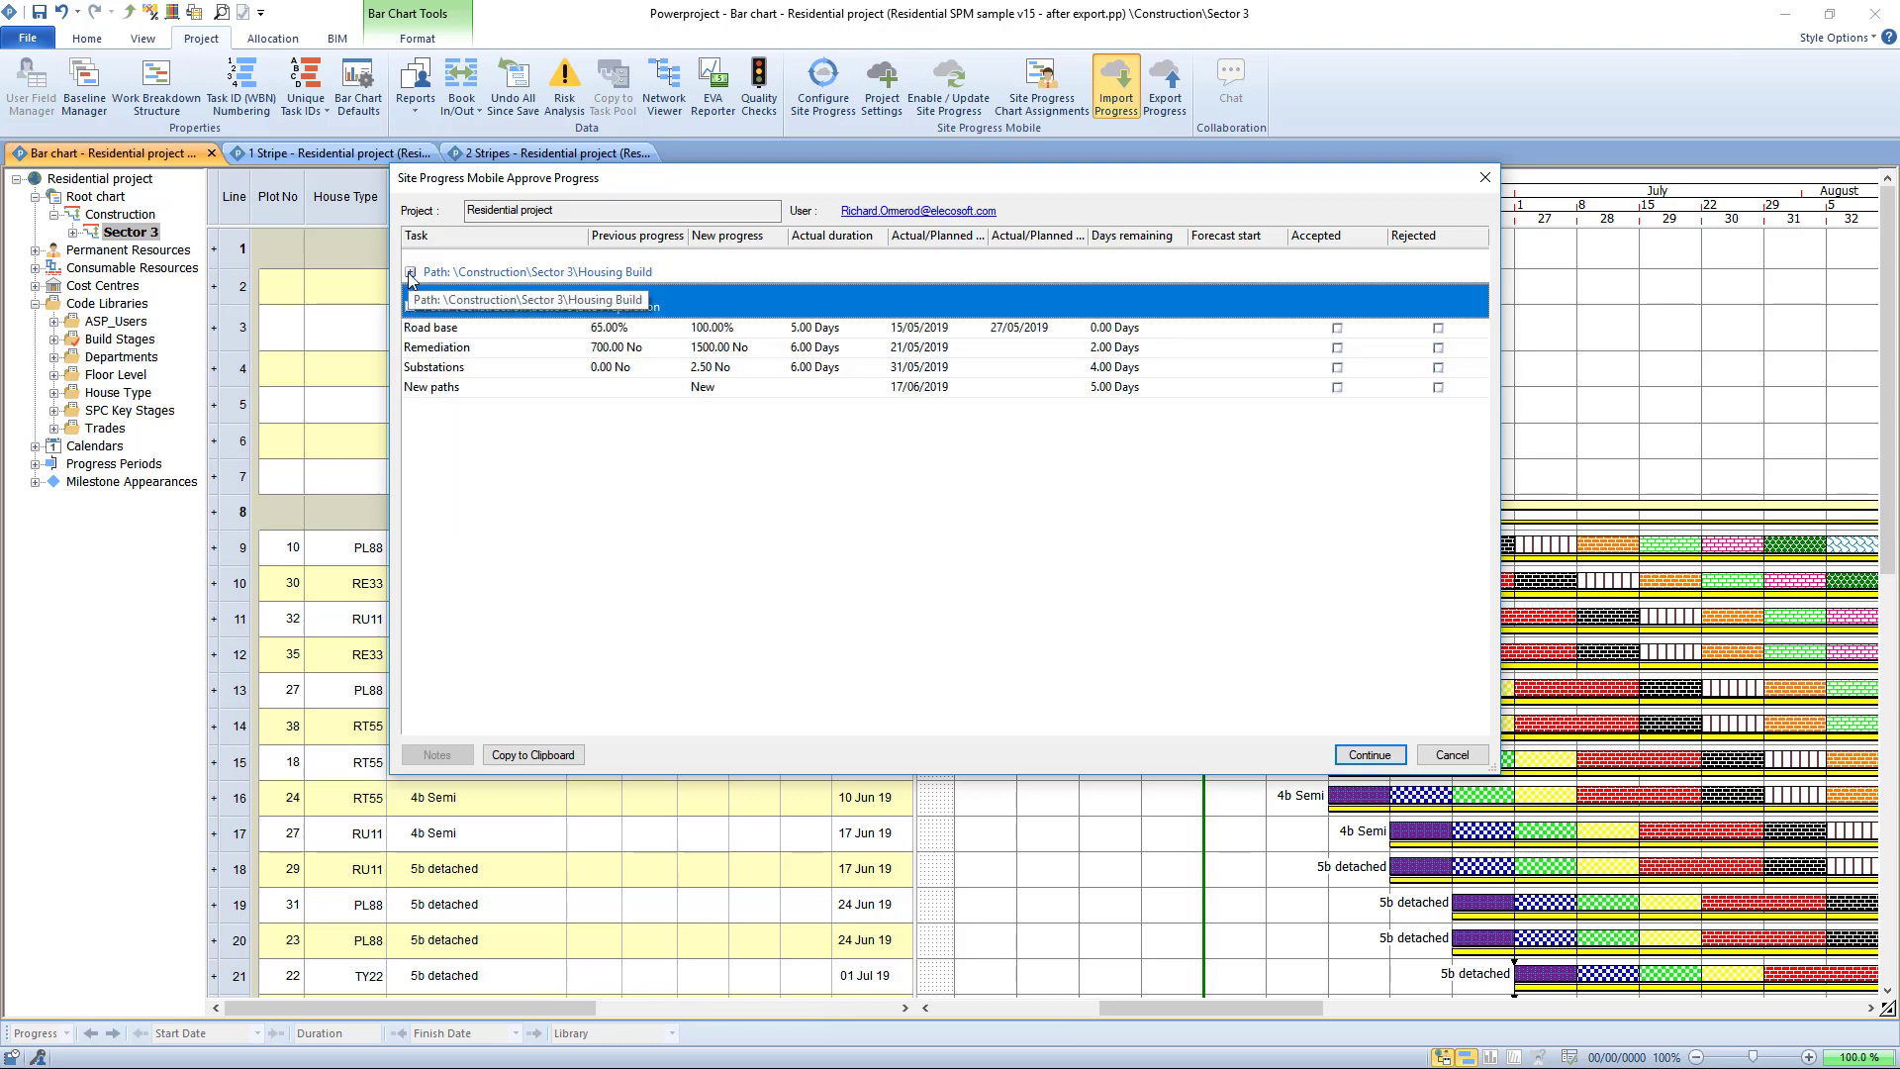
left_click(410, 273)
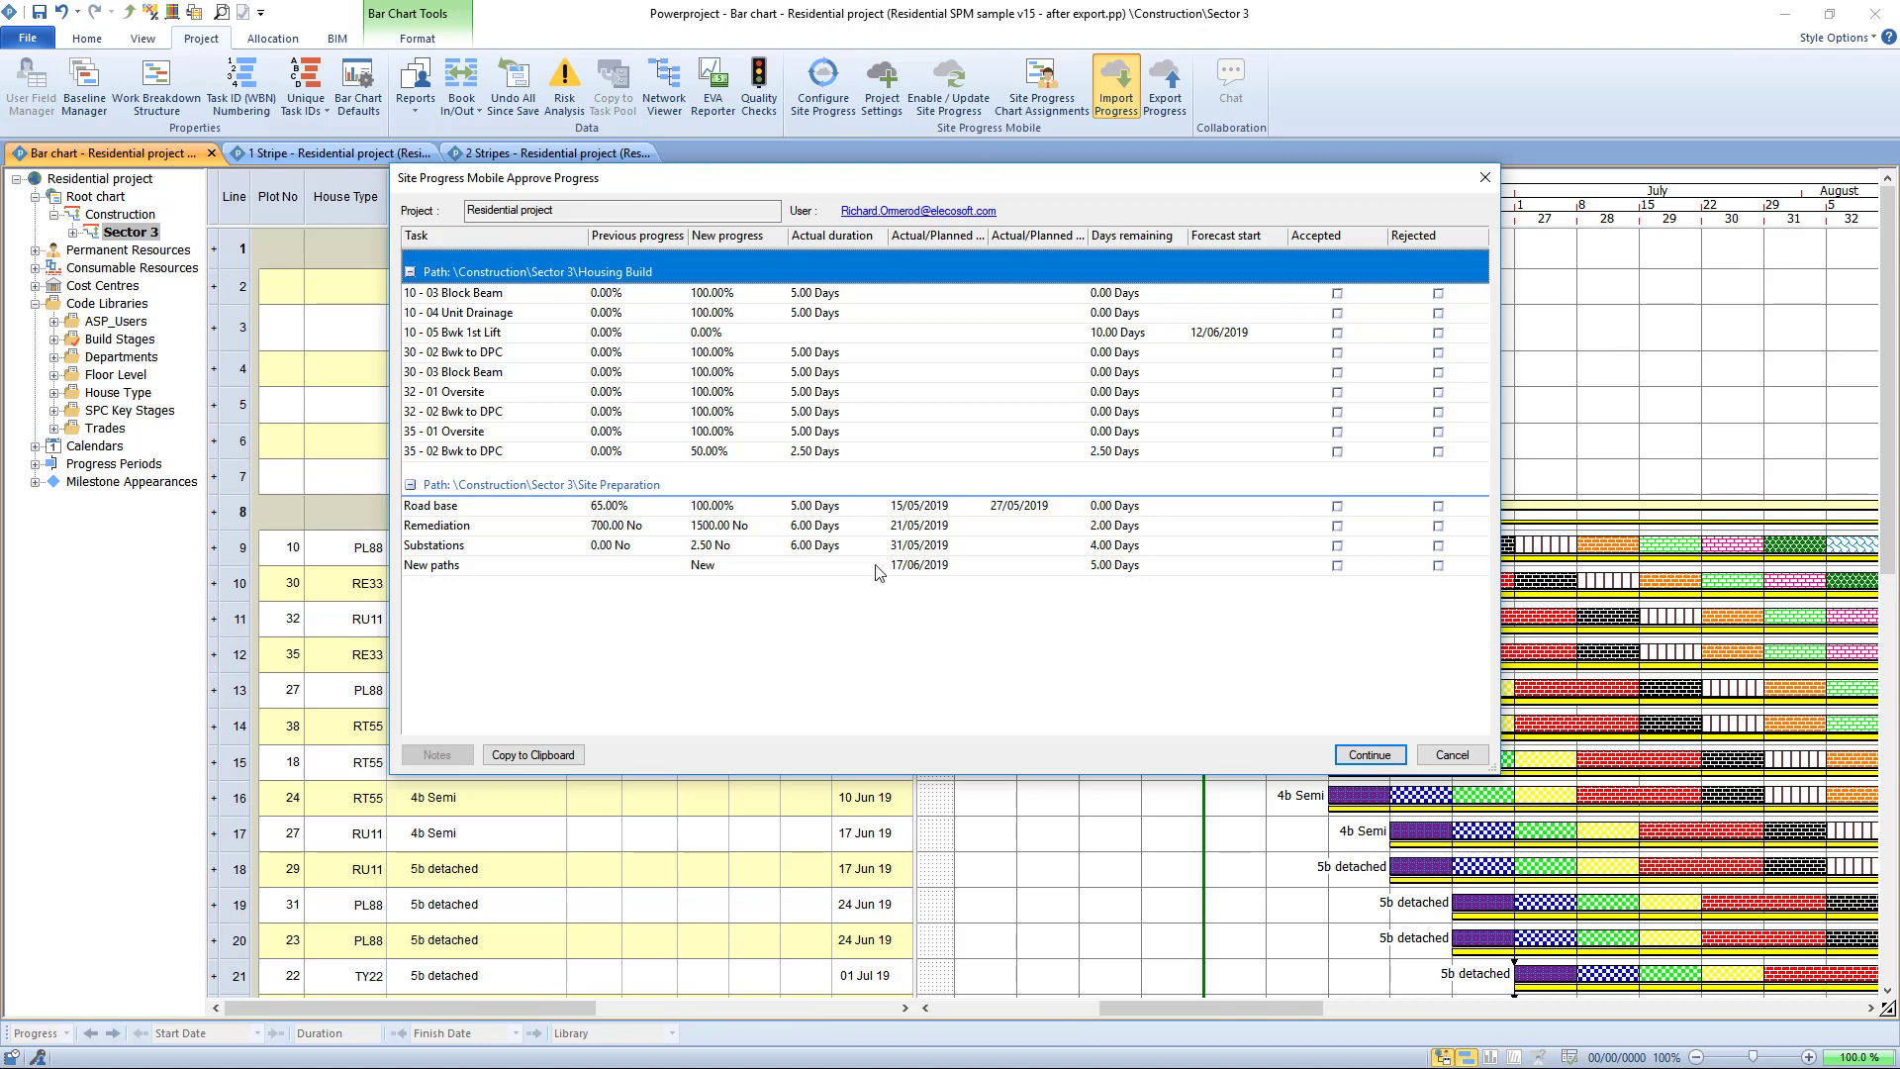
left_click(608, 513)
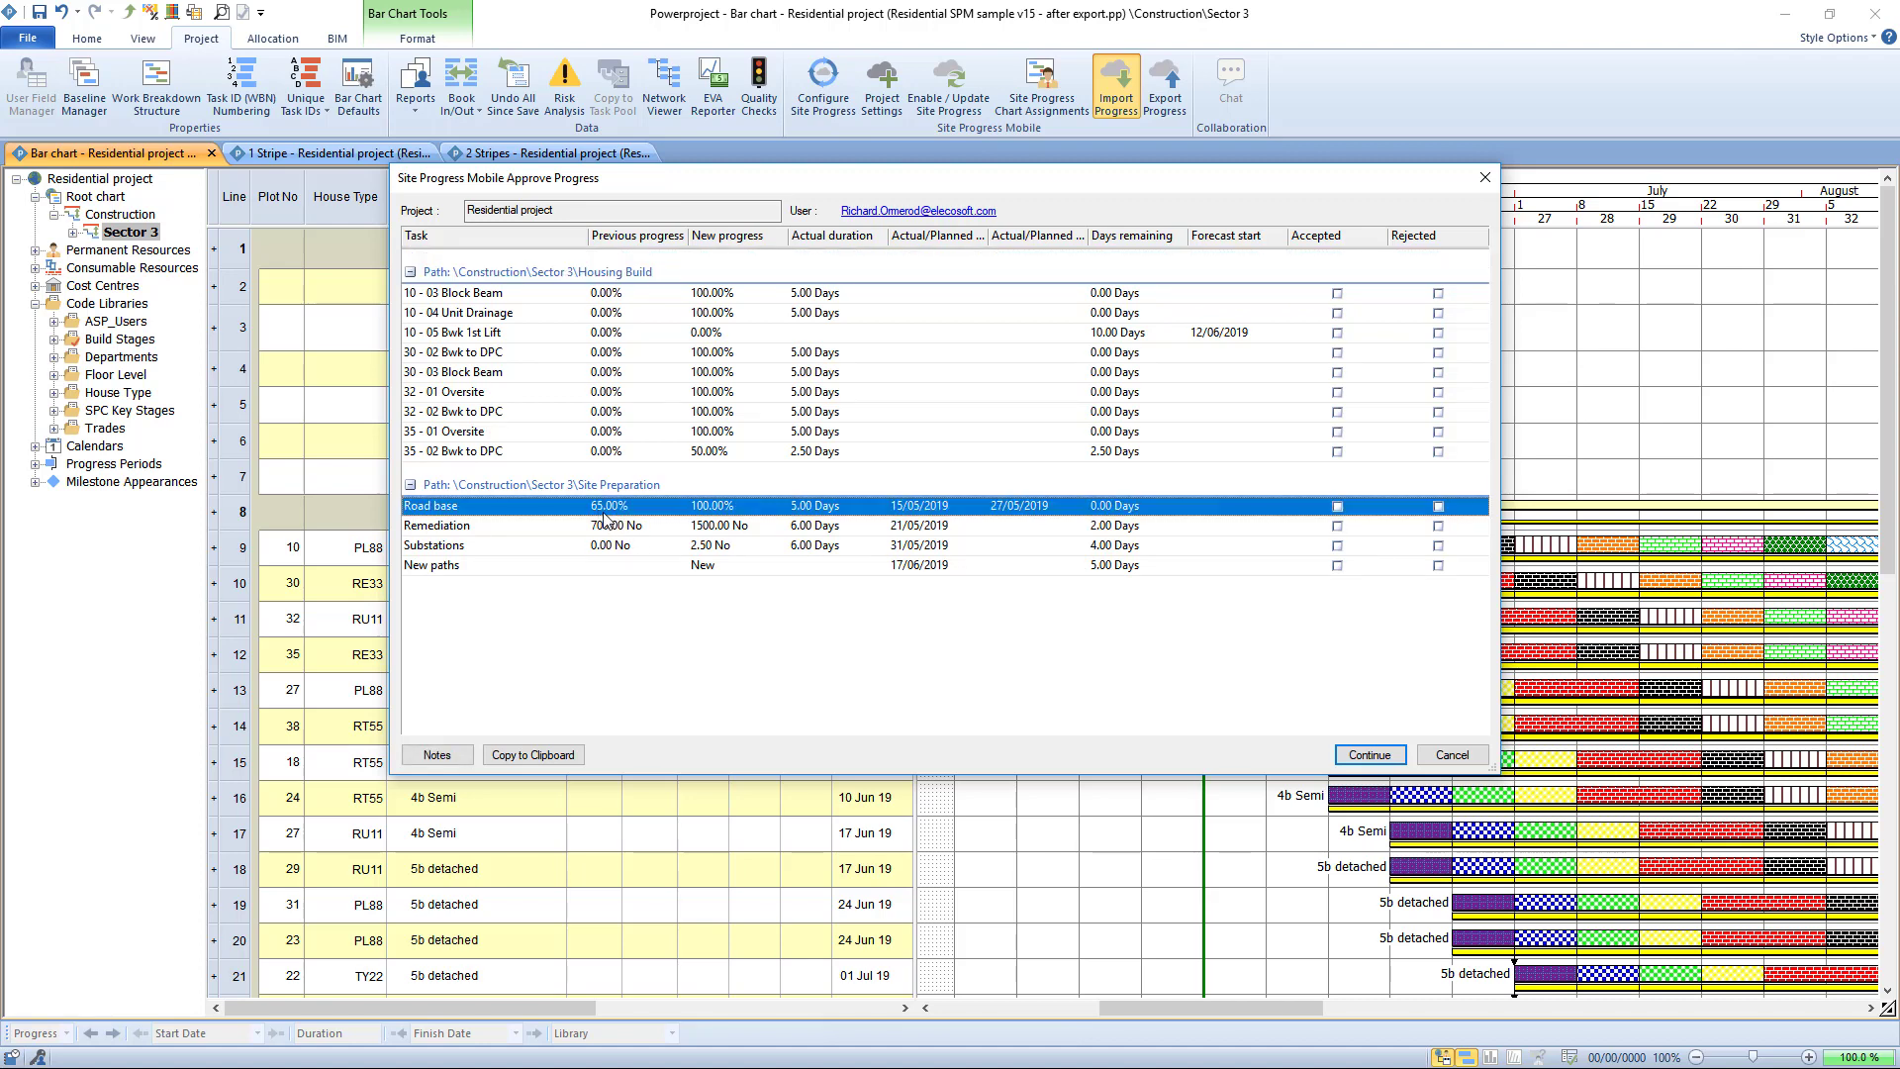
left_click(1044, 512)
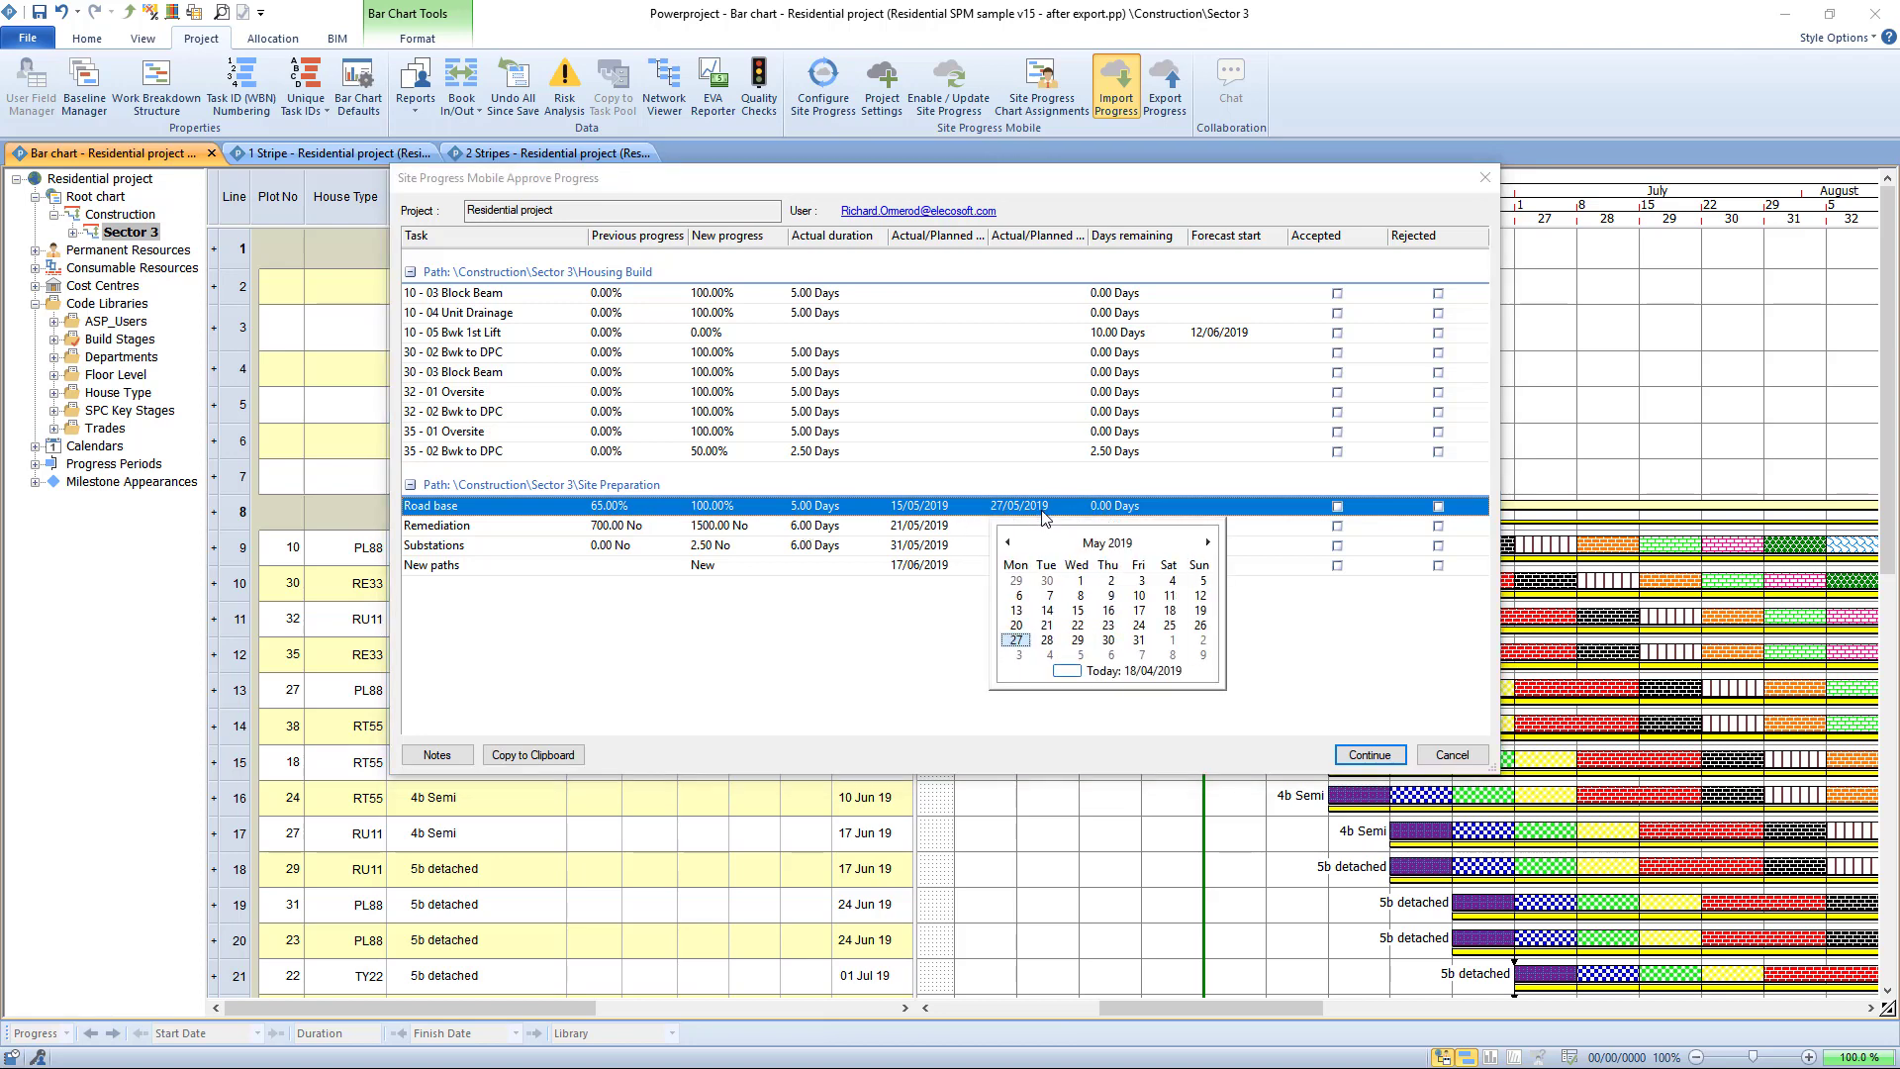
left_click(1138, 625)
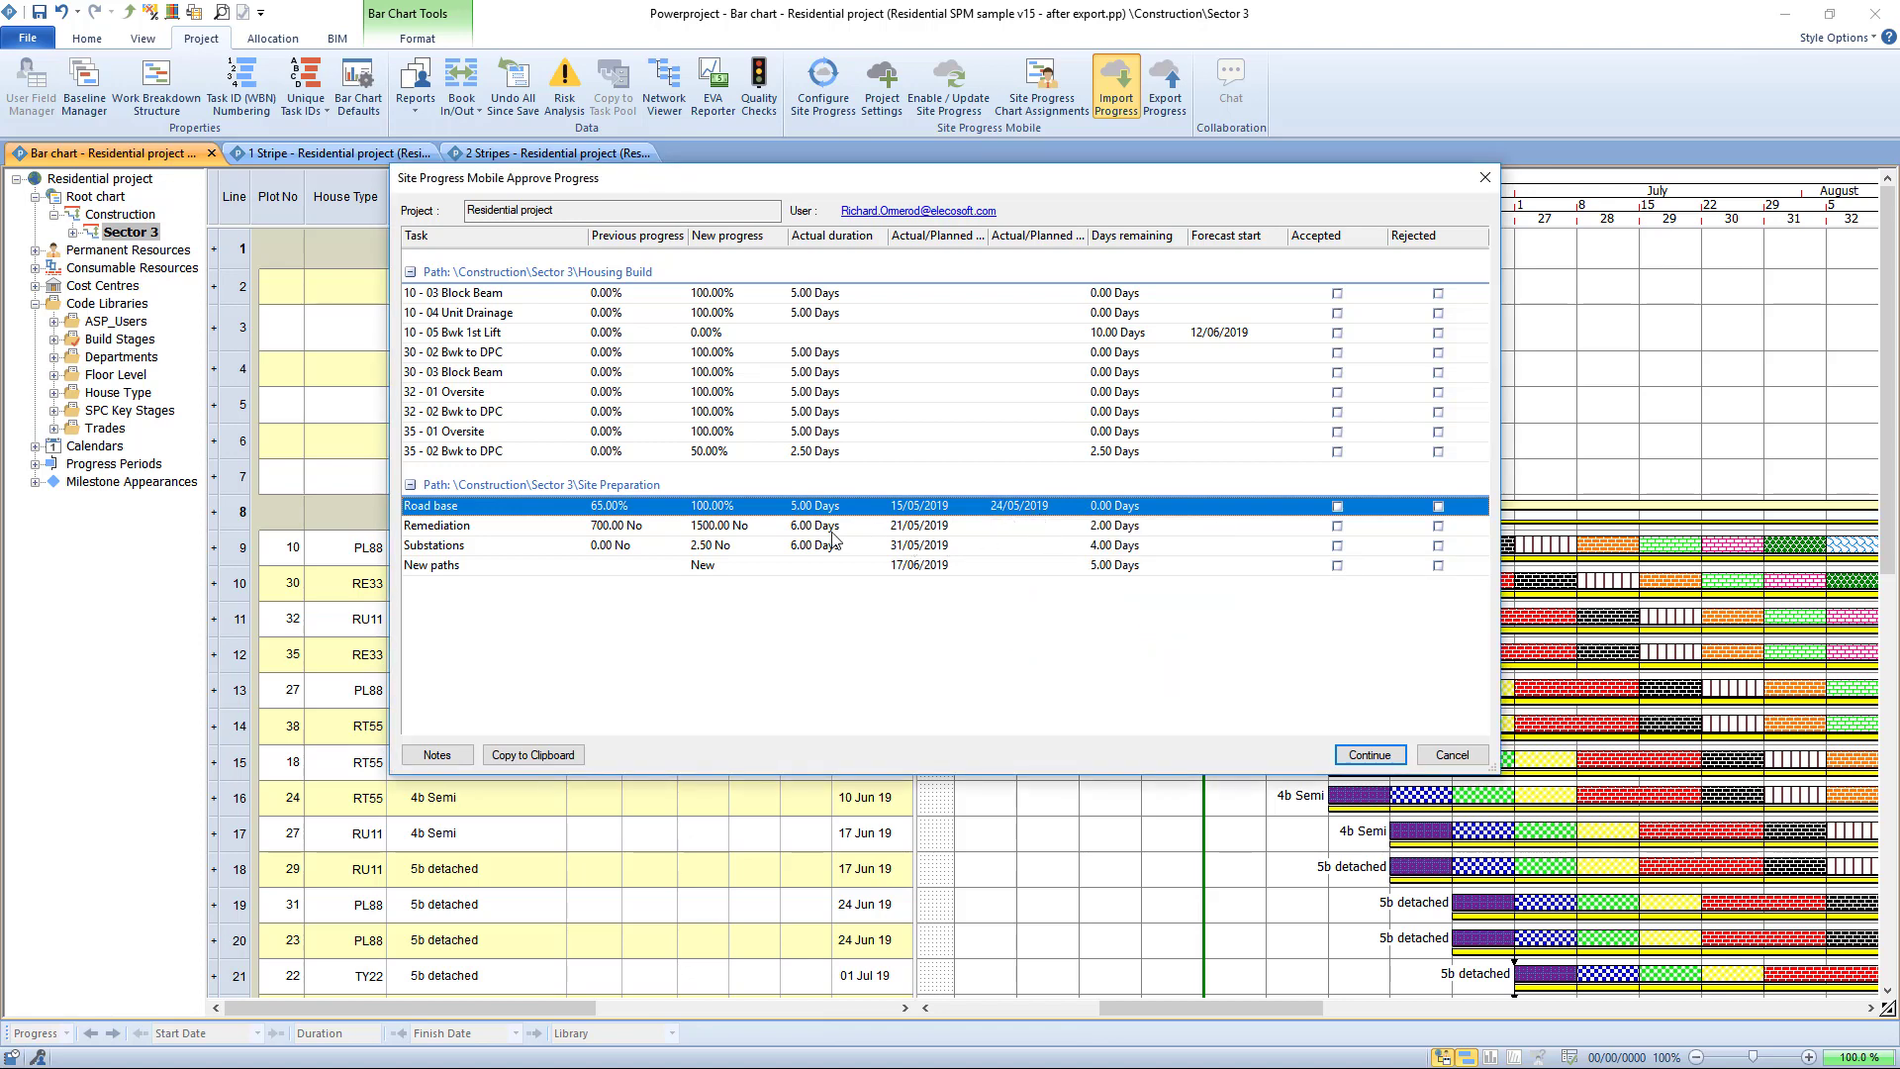
Step: Leave Substations' progress unrejected and continue with the reviewed progress updates
left_click(727, 528)
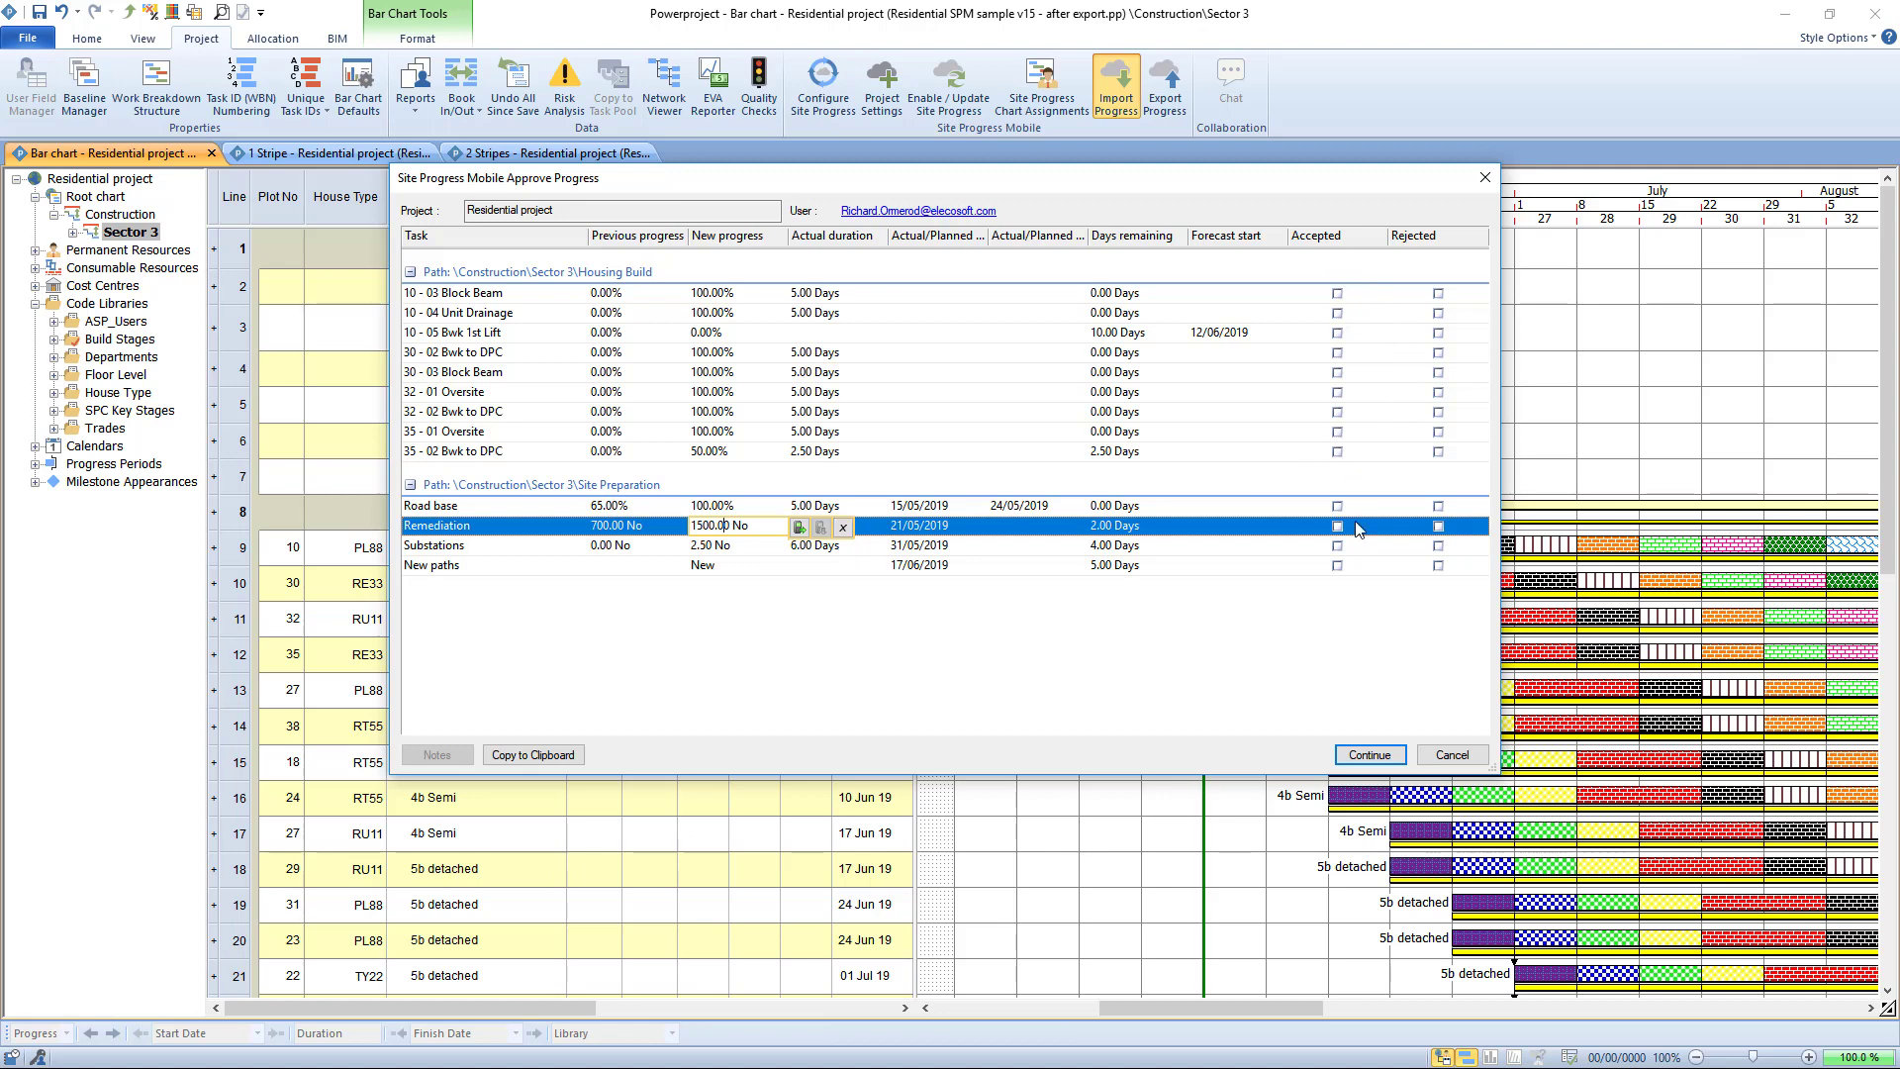
left_click(1441, 546)
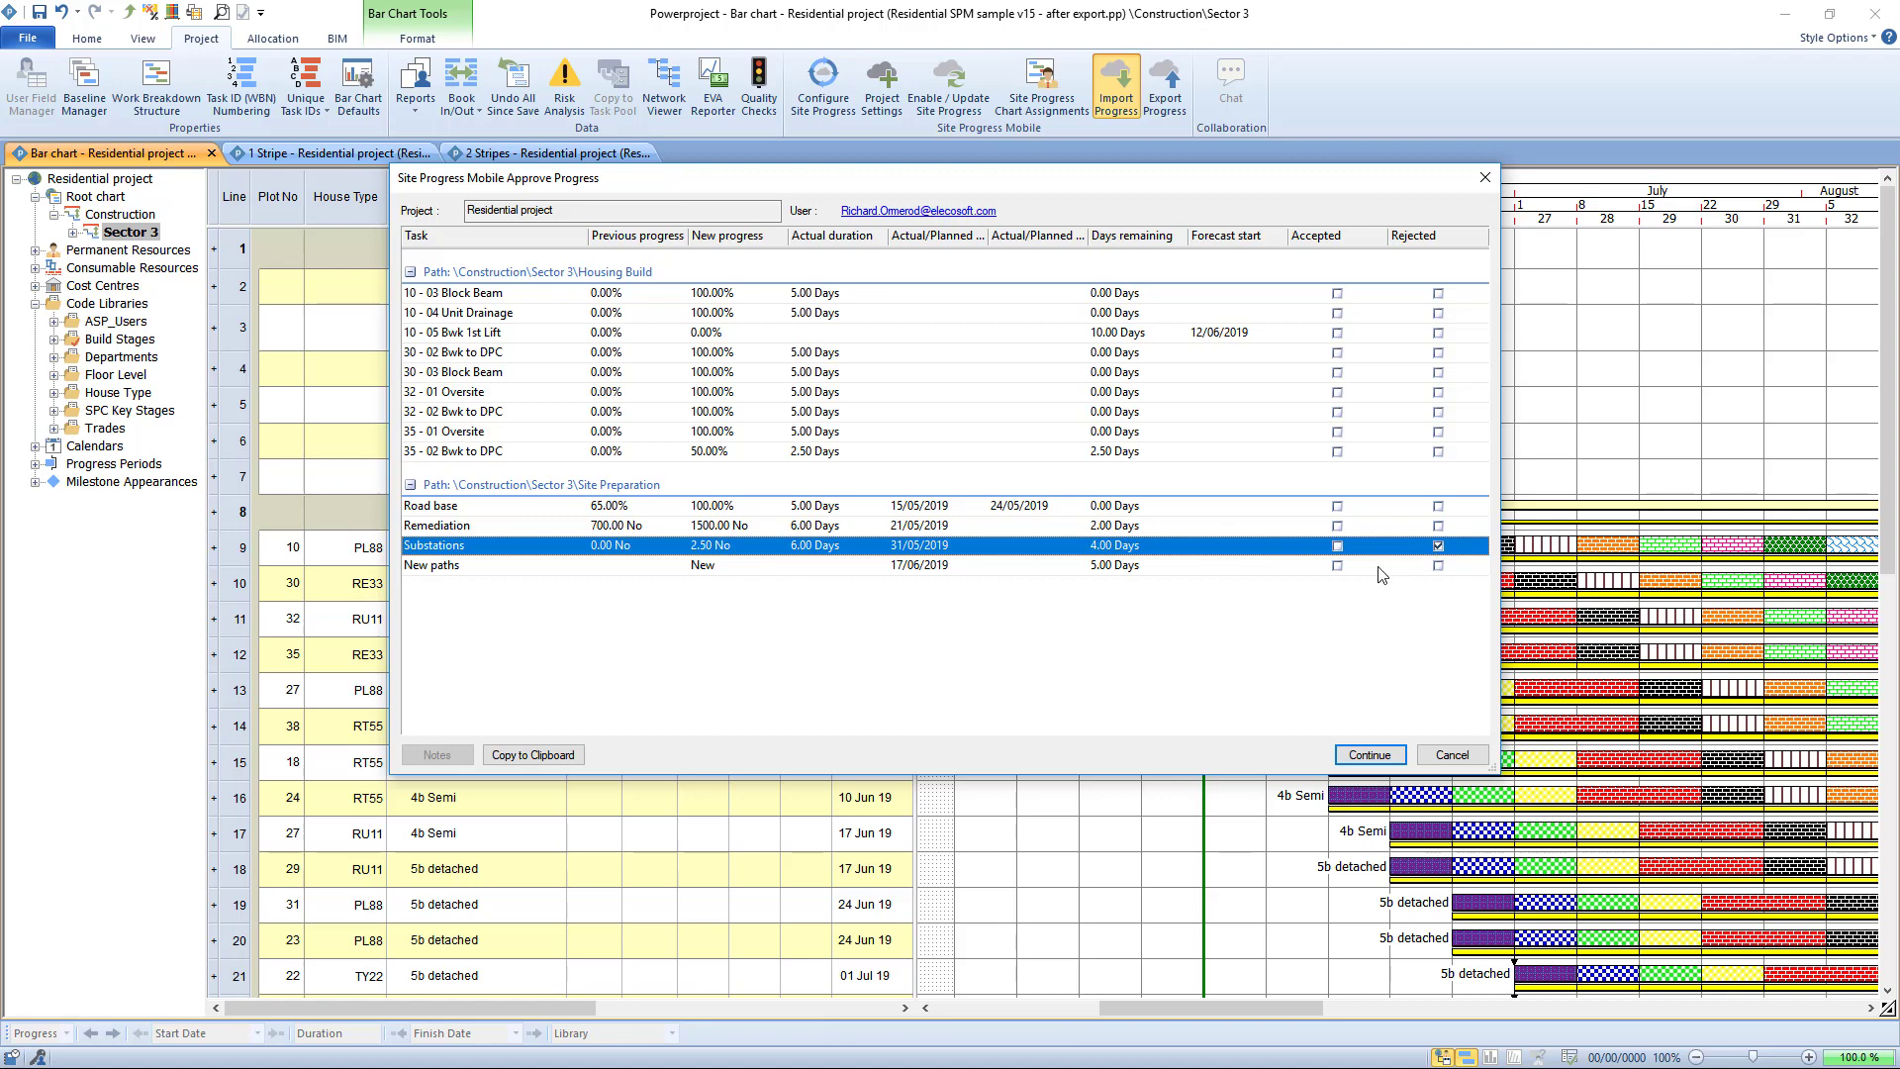
left_click(1438, 548)
left_click(1371, 758)
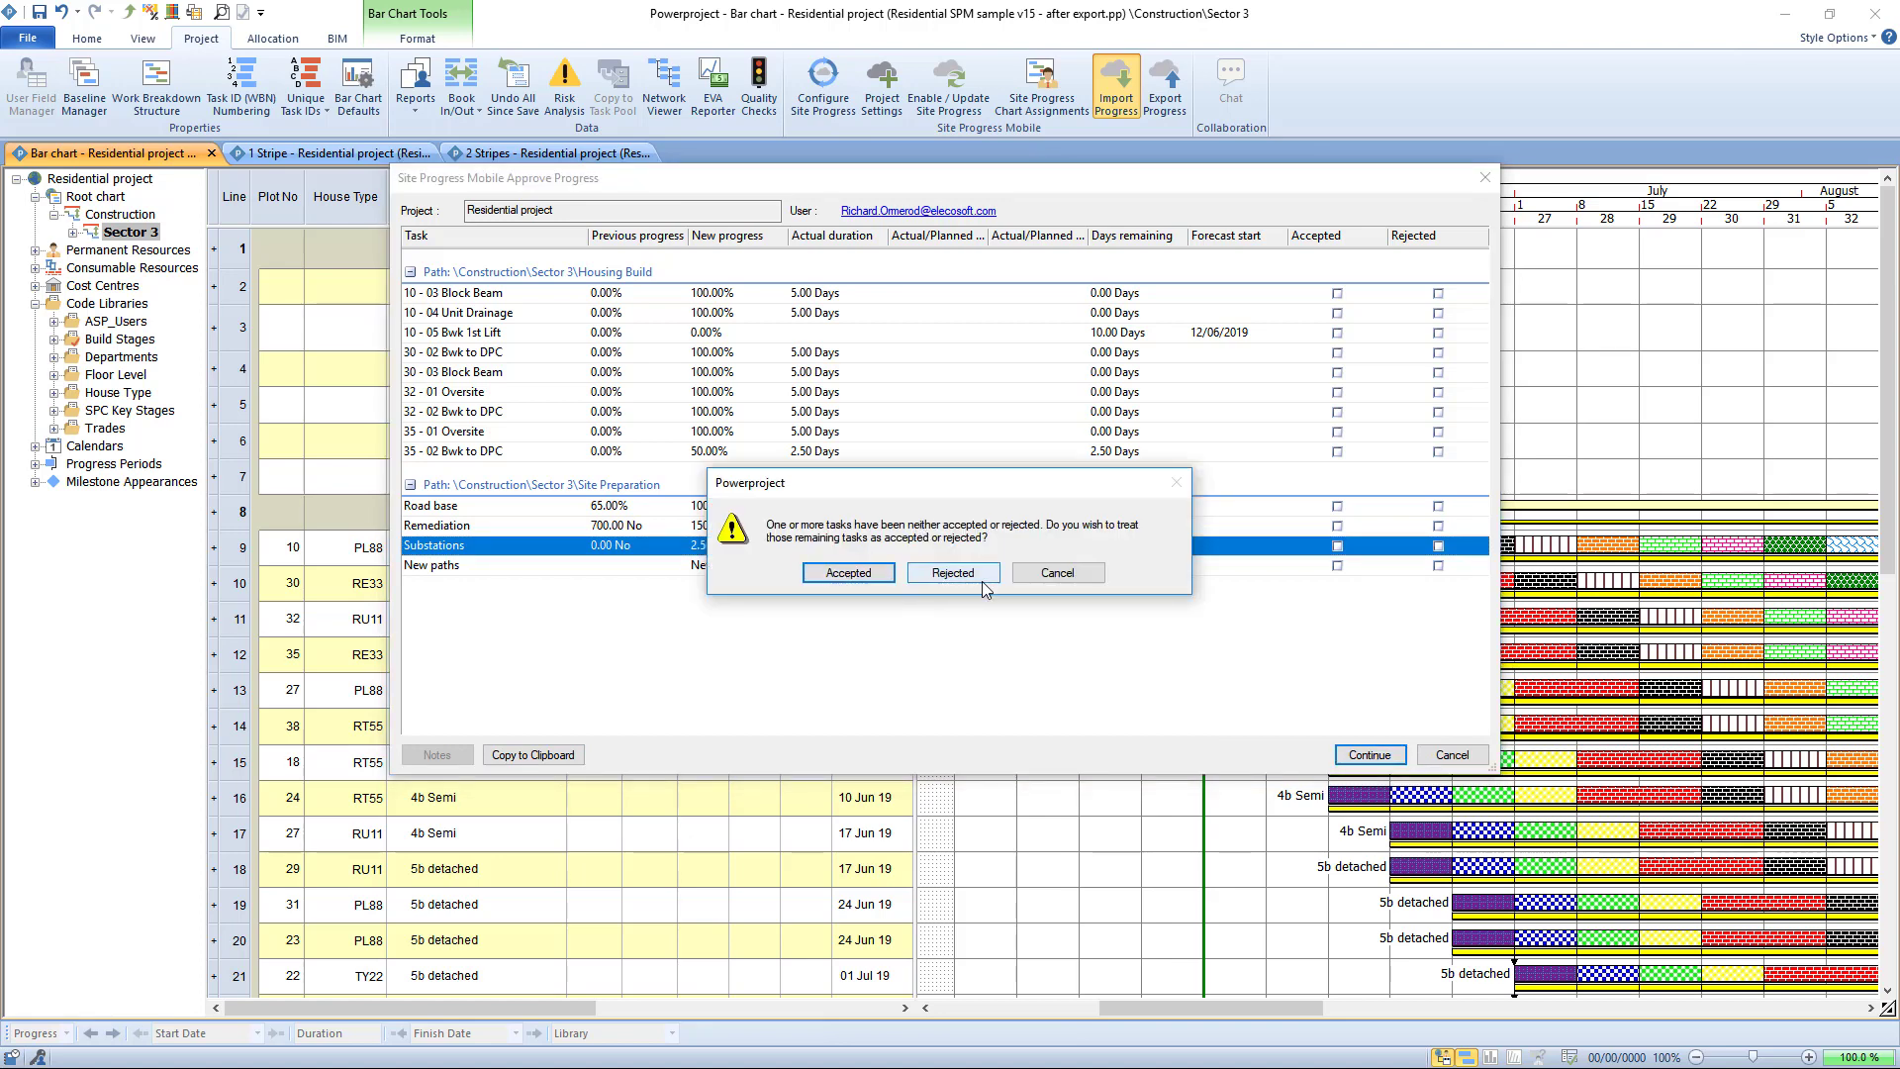
Step: Accept the unmarked tasks, confirm the successful import, and expand the Progress Periods list
left_click(867, 574)
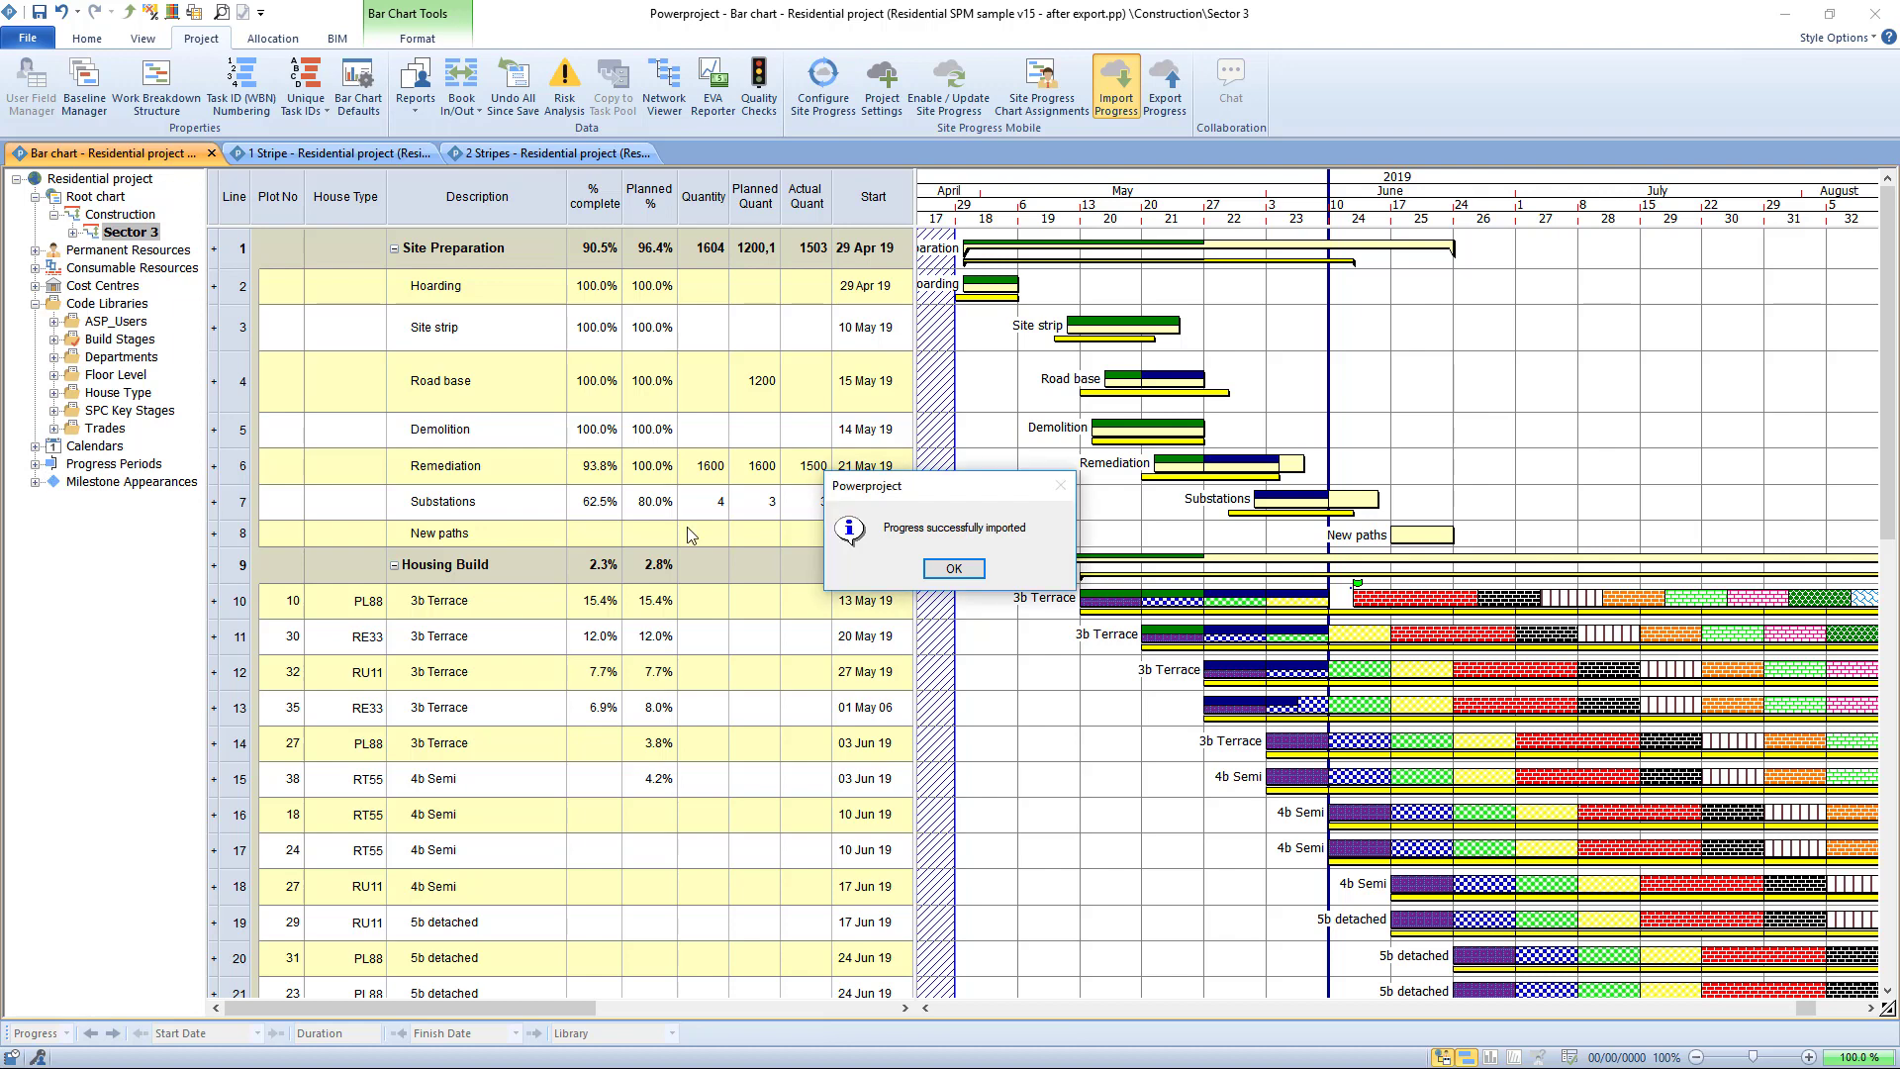
left_click(953, 568)
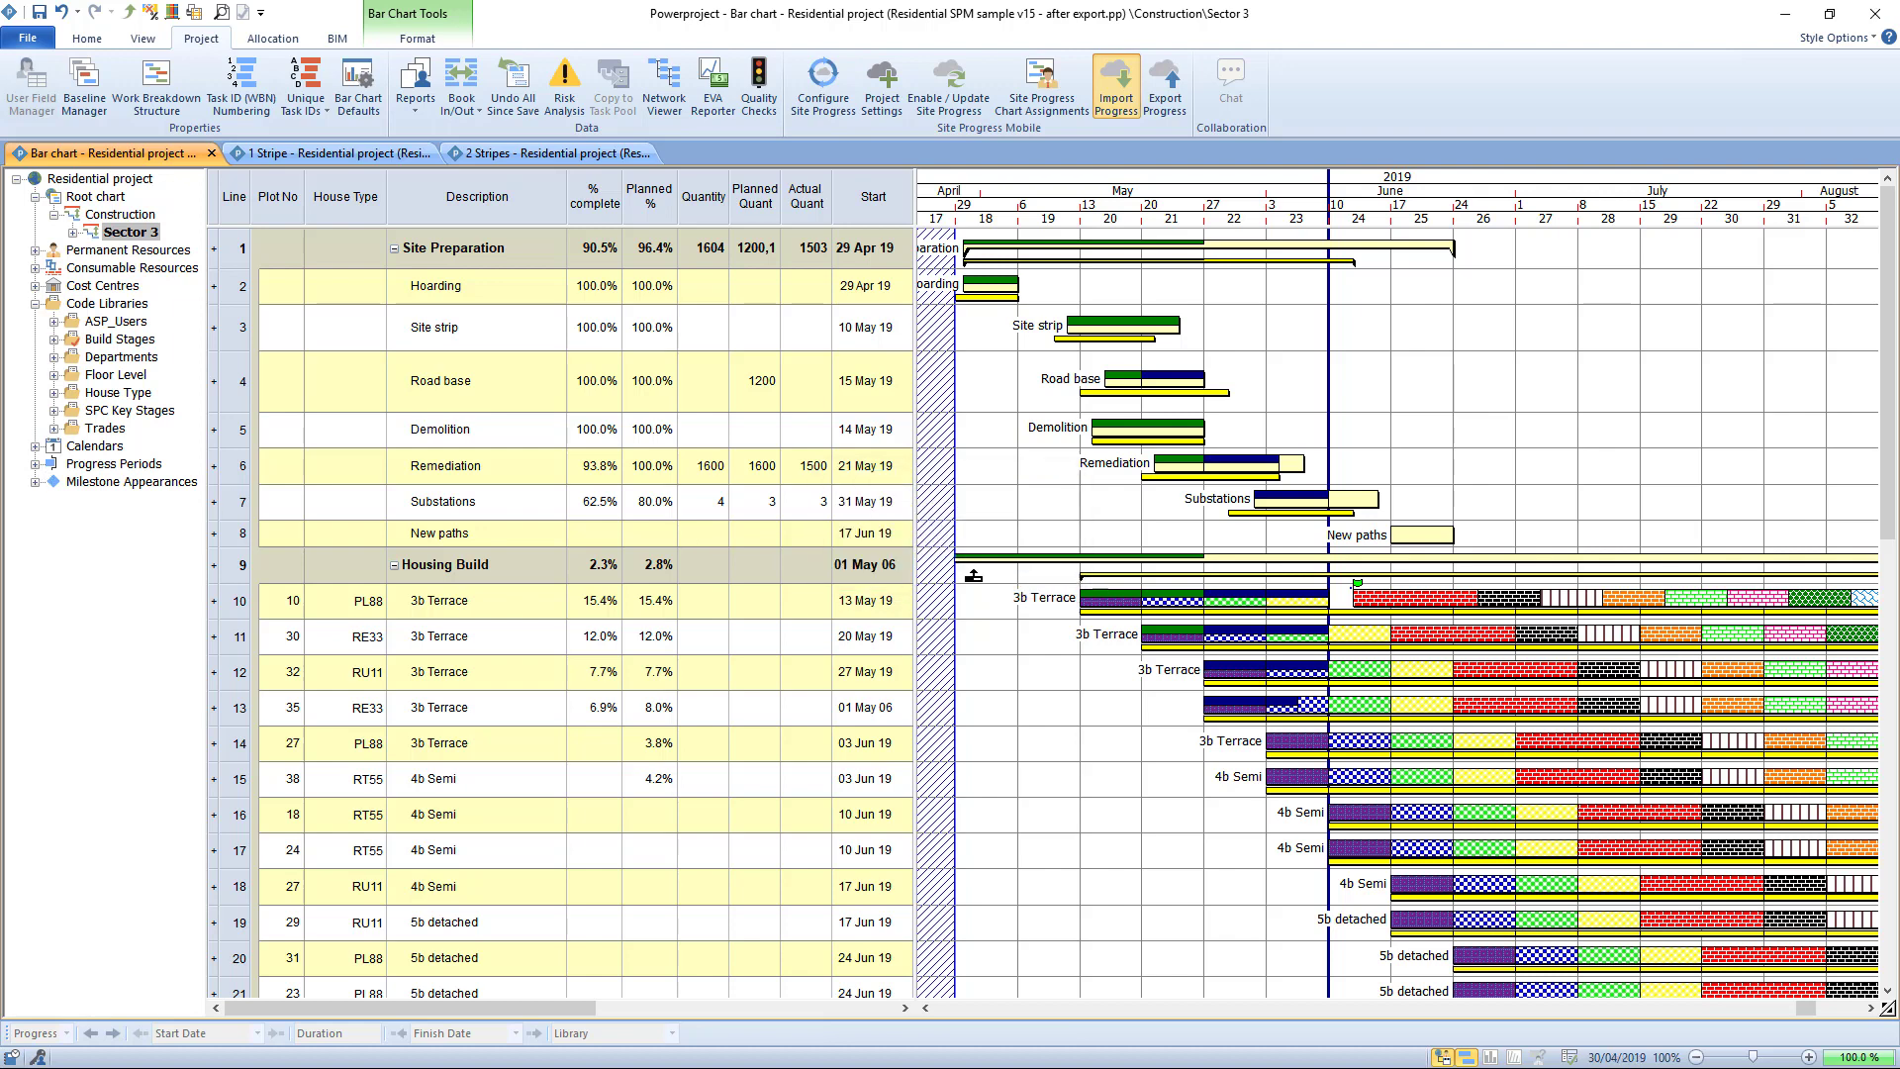
left_click(35, 464)
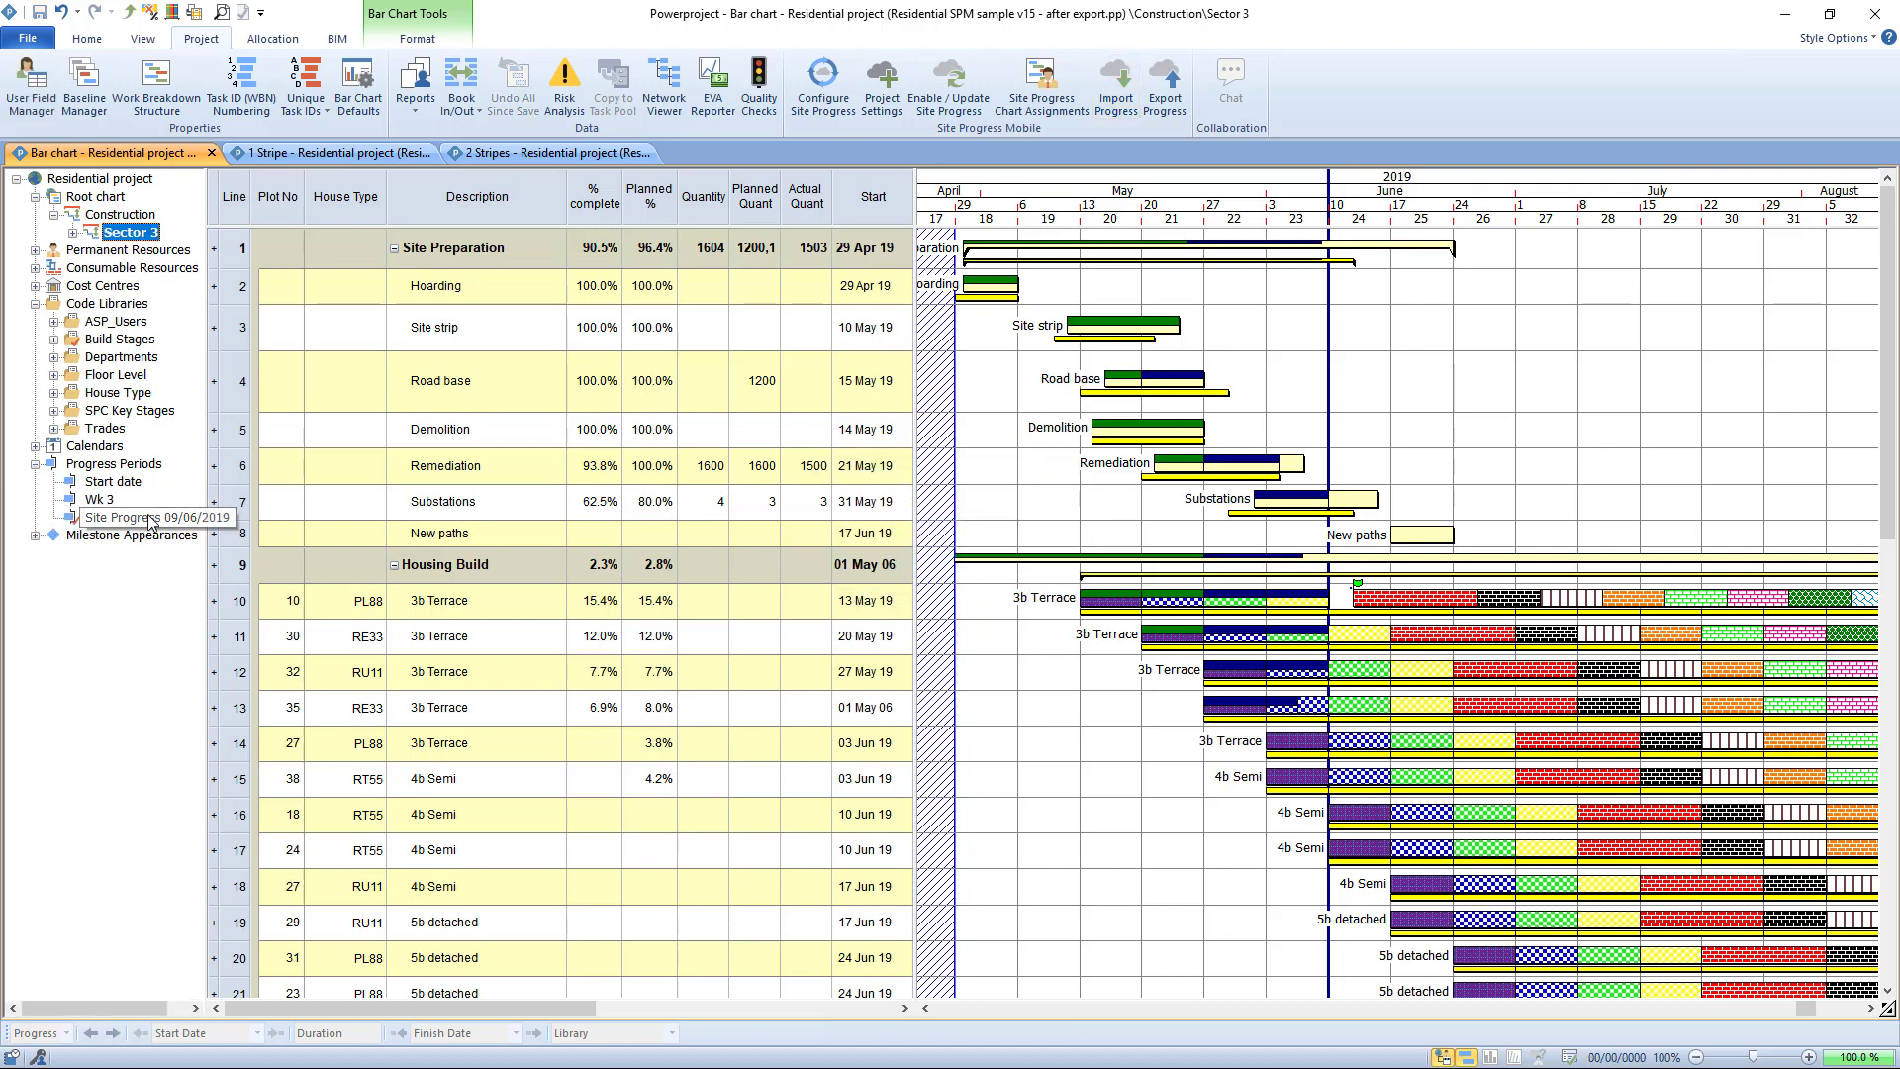
Step: Rename the Site Progress 09/06/2019 period to 'Wk 5' with an orange fill colour
right_click(197, 523)
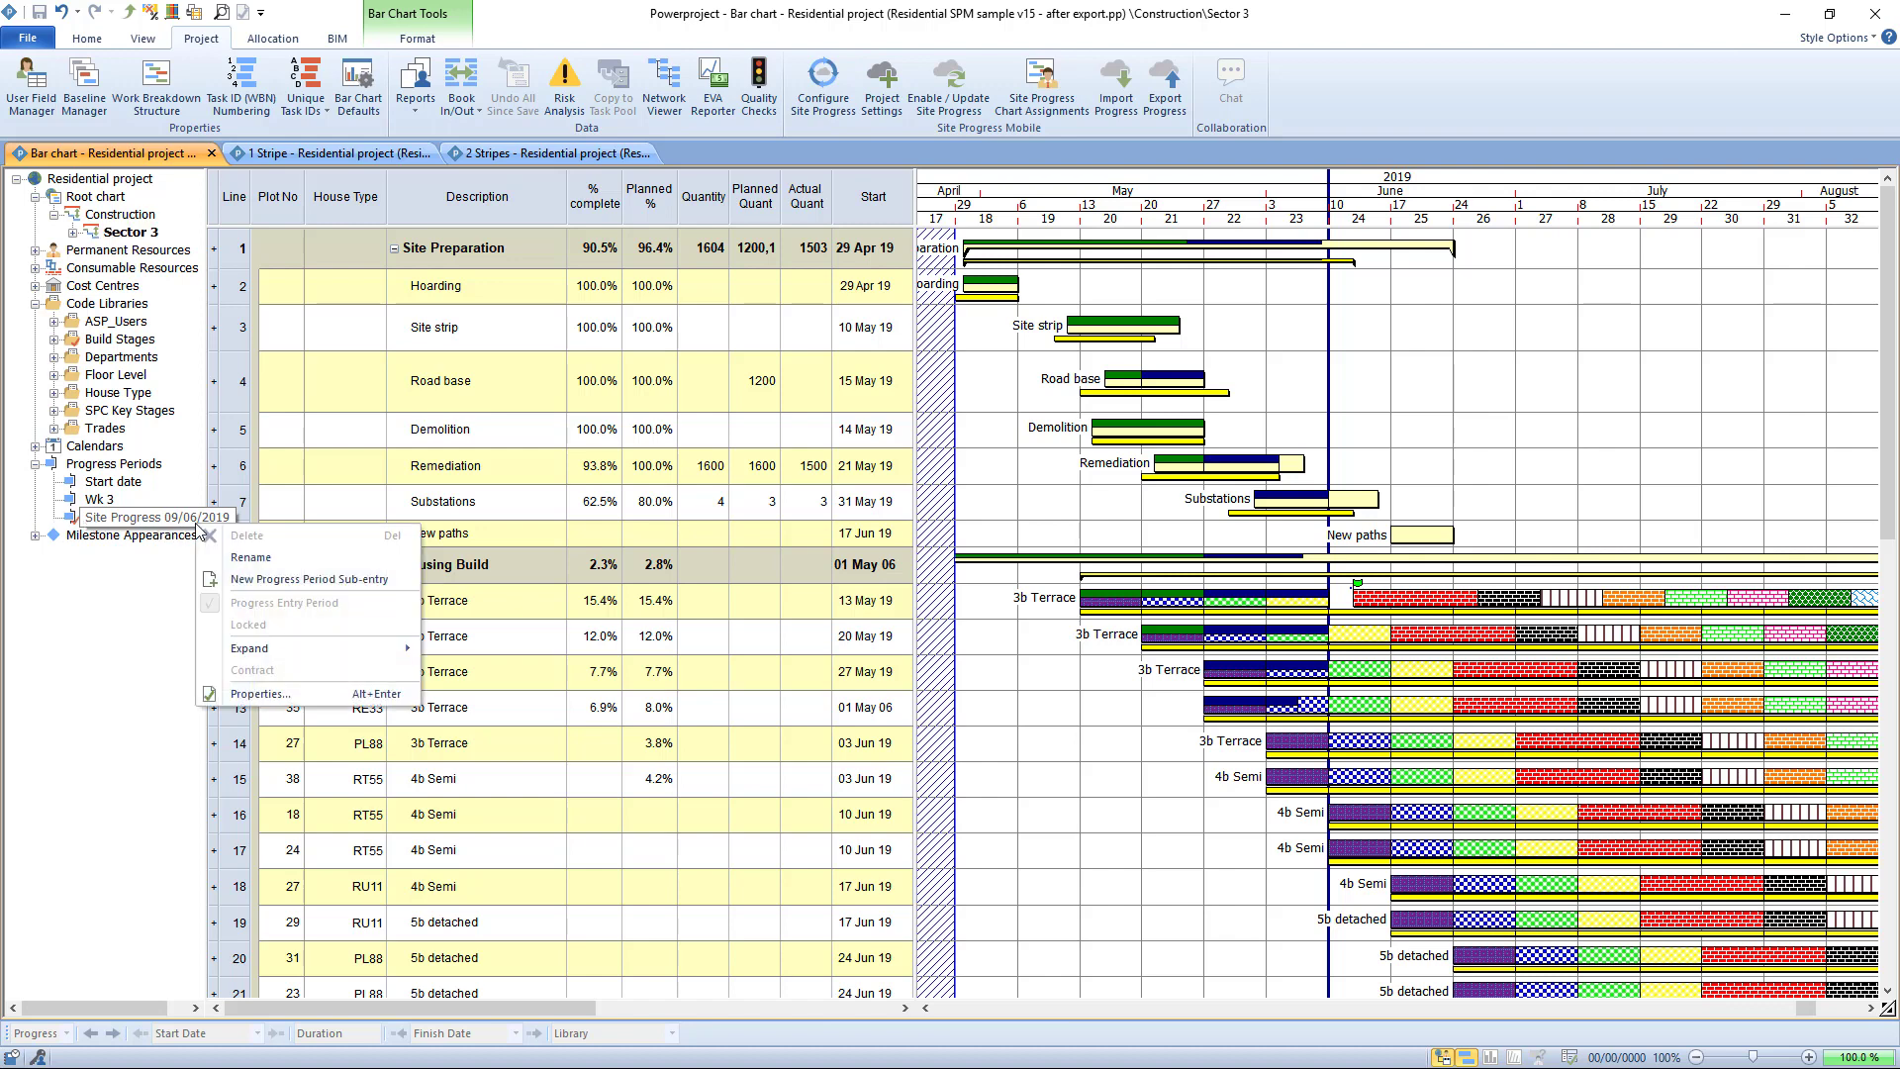
left_click(260, 694)
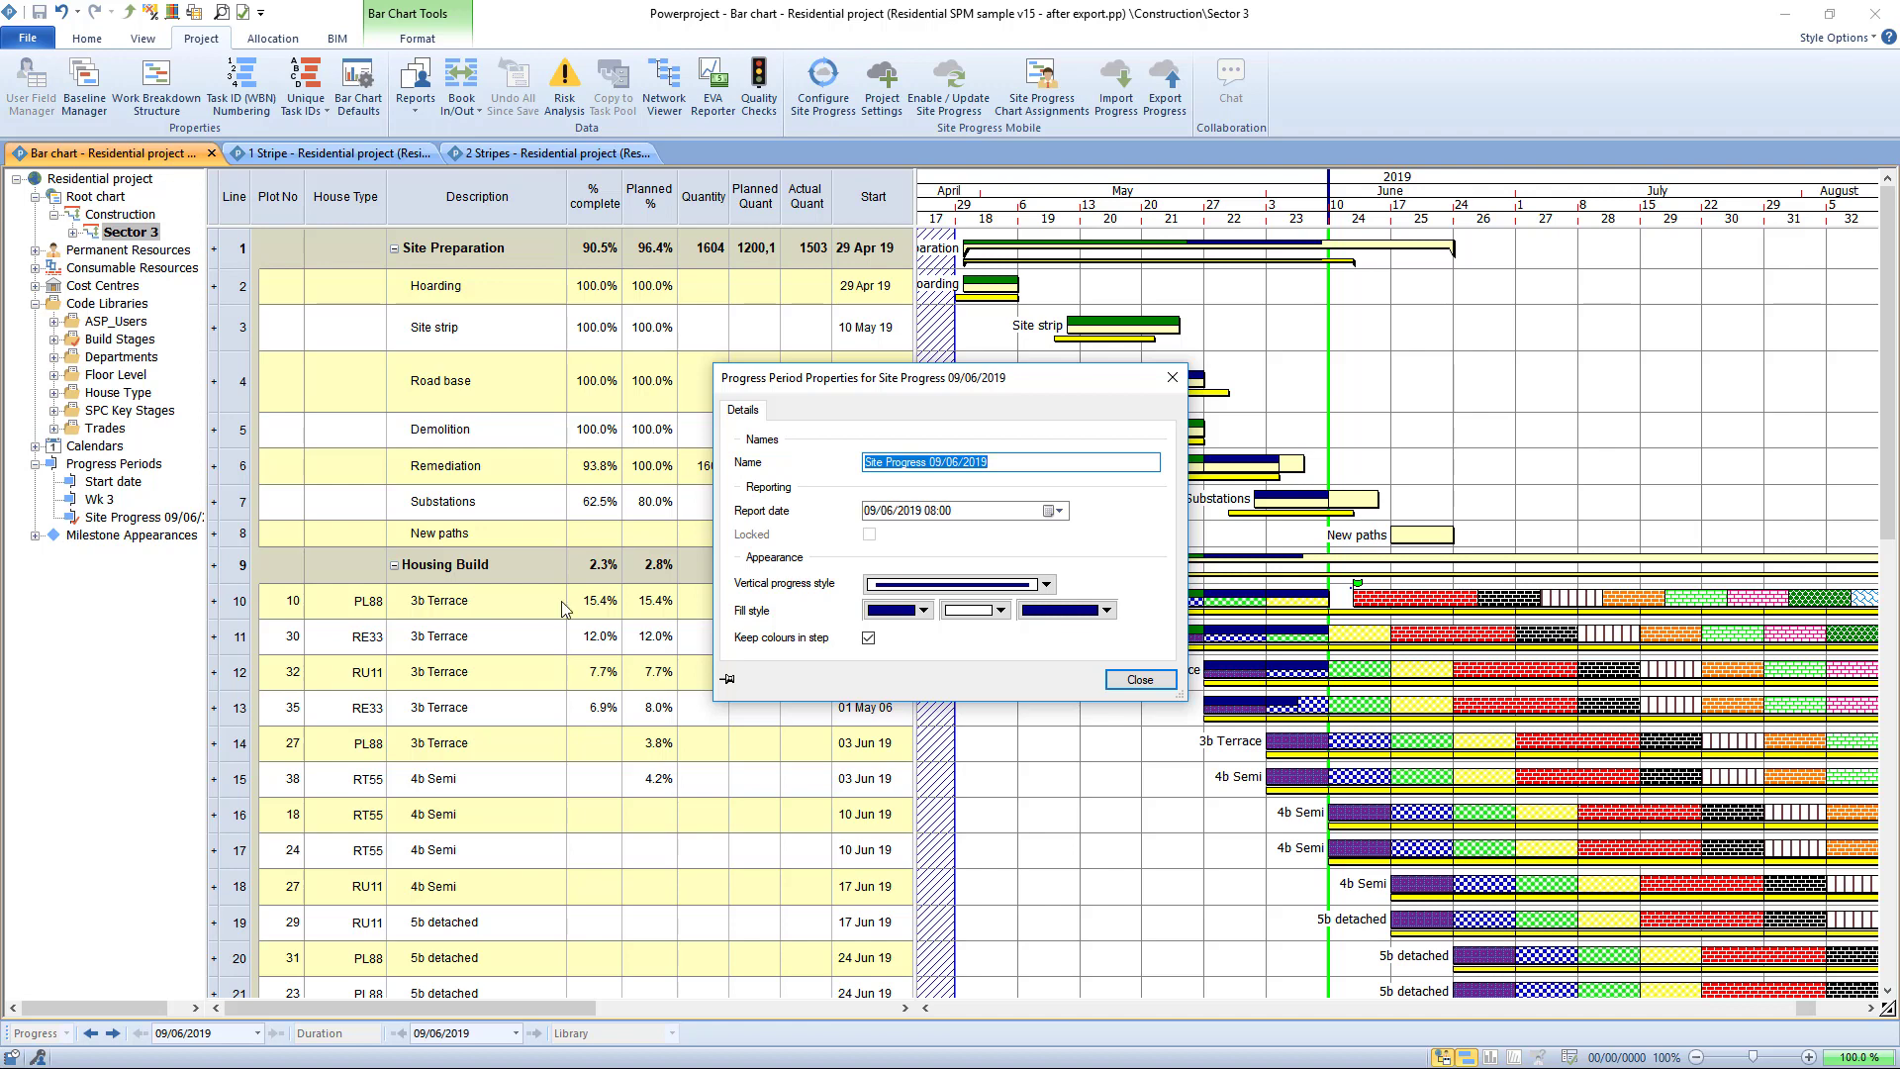
type("Wk 5")
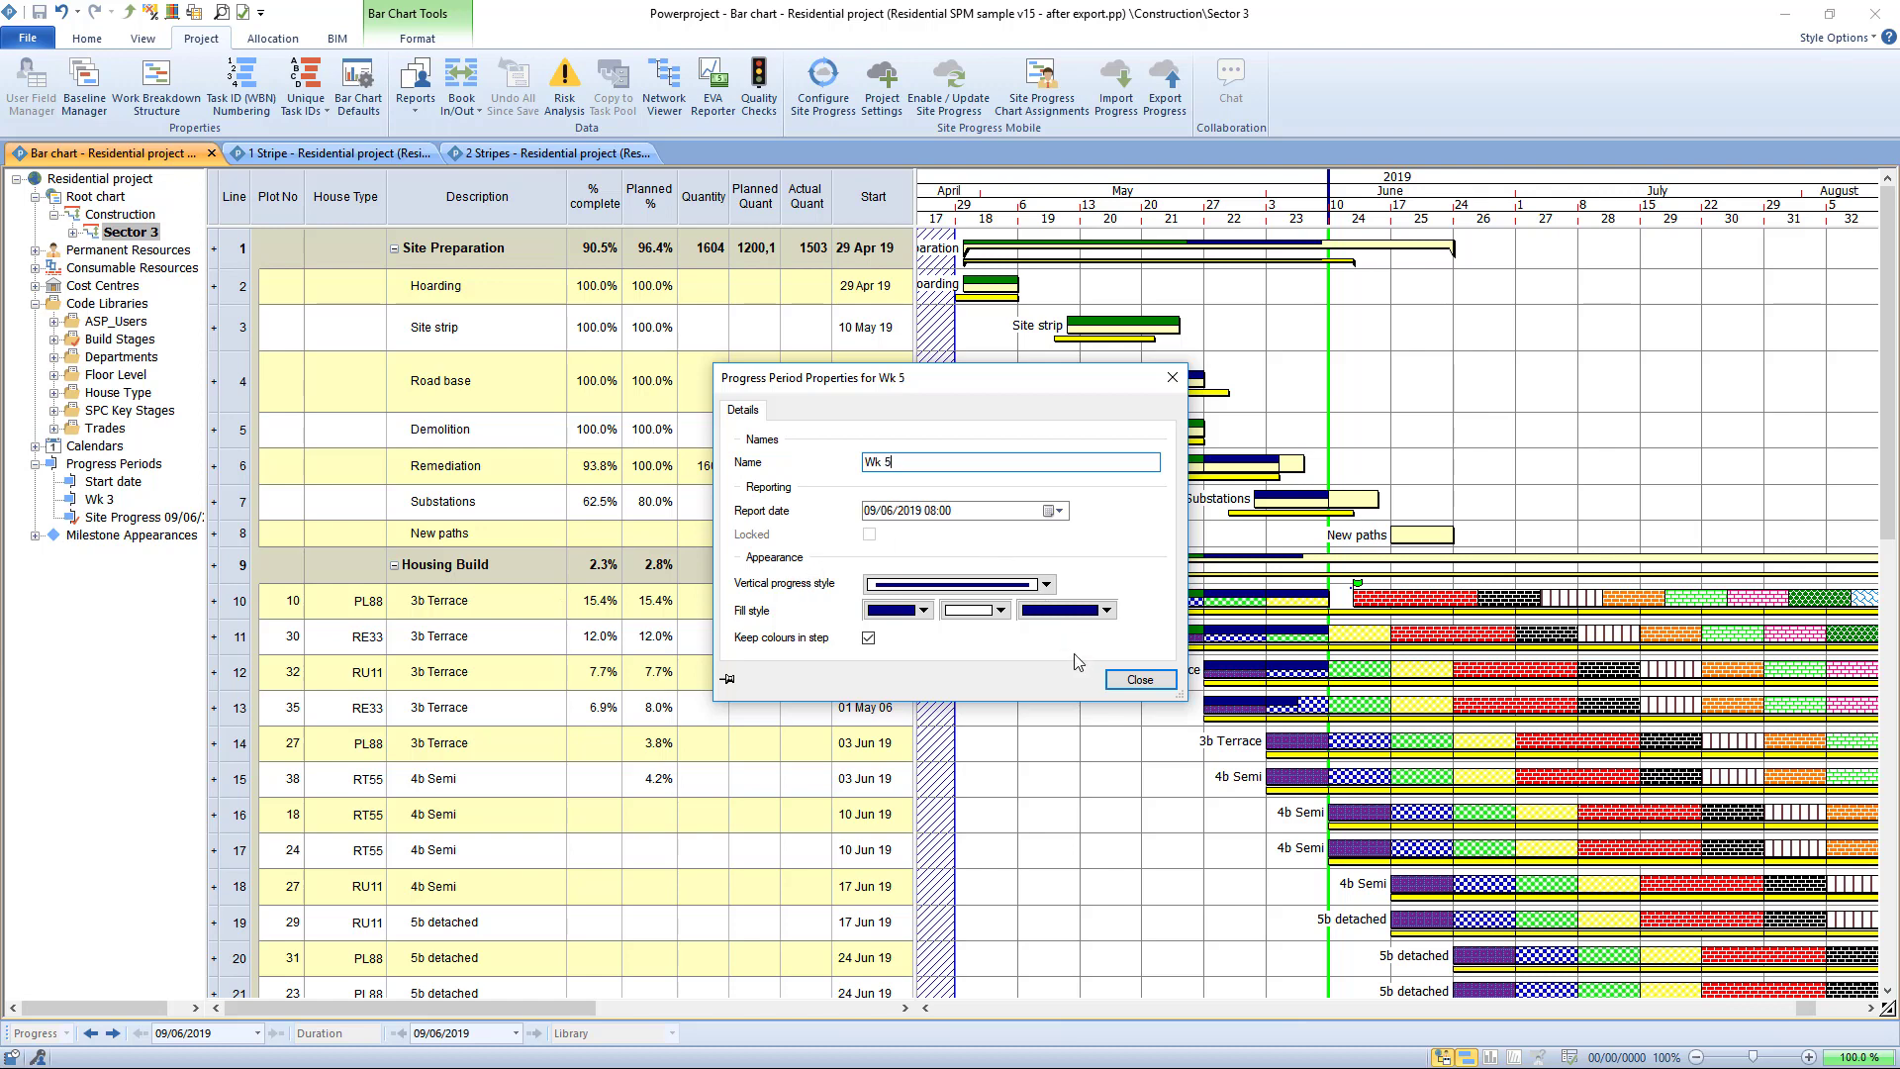
left_click(923, 612)
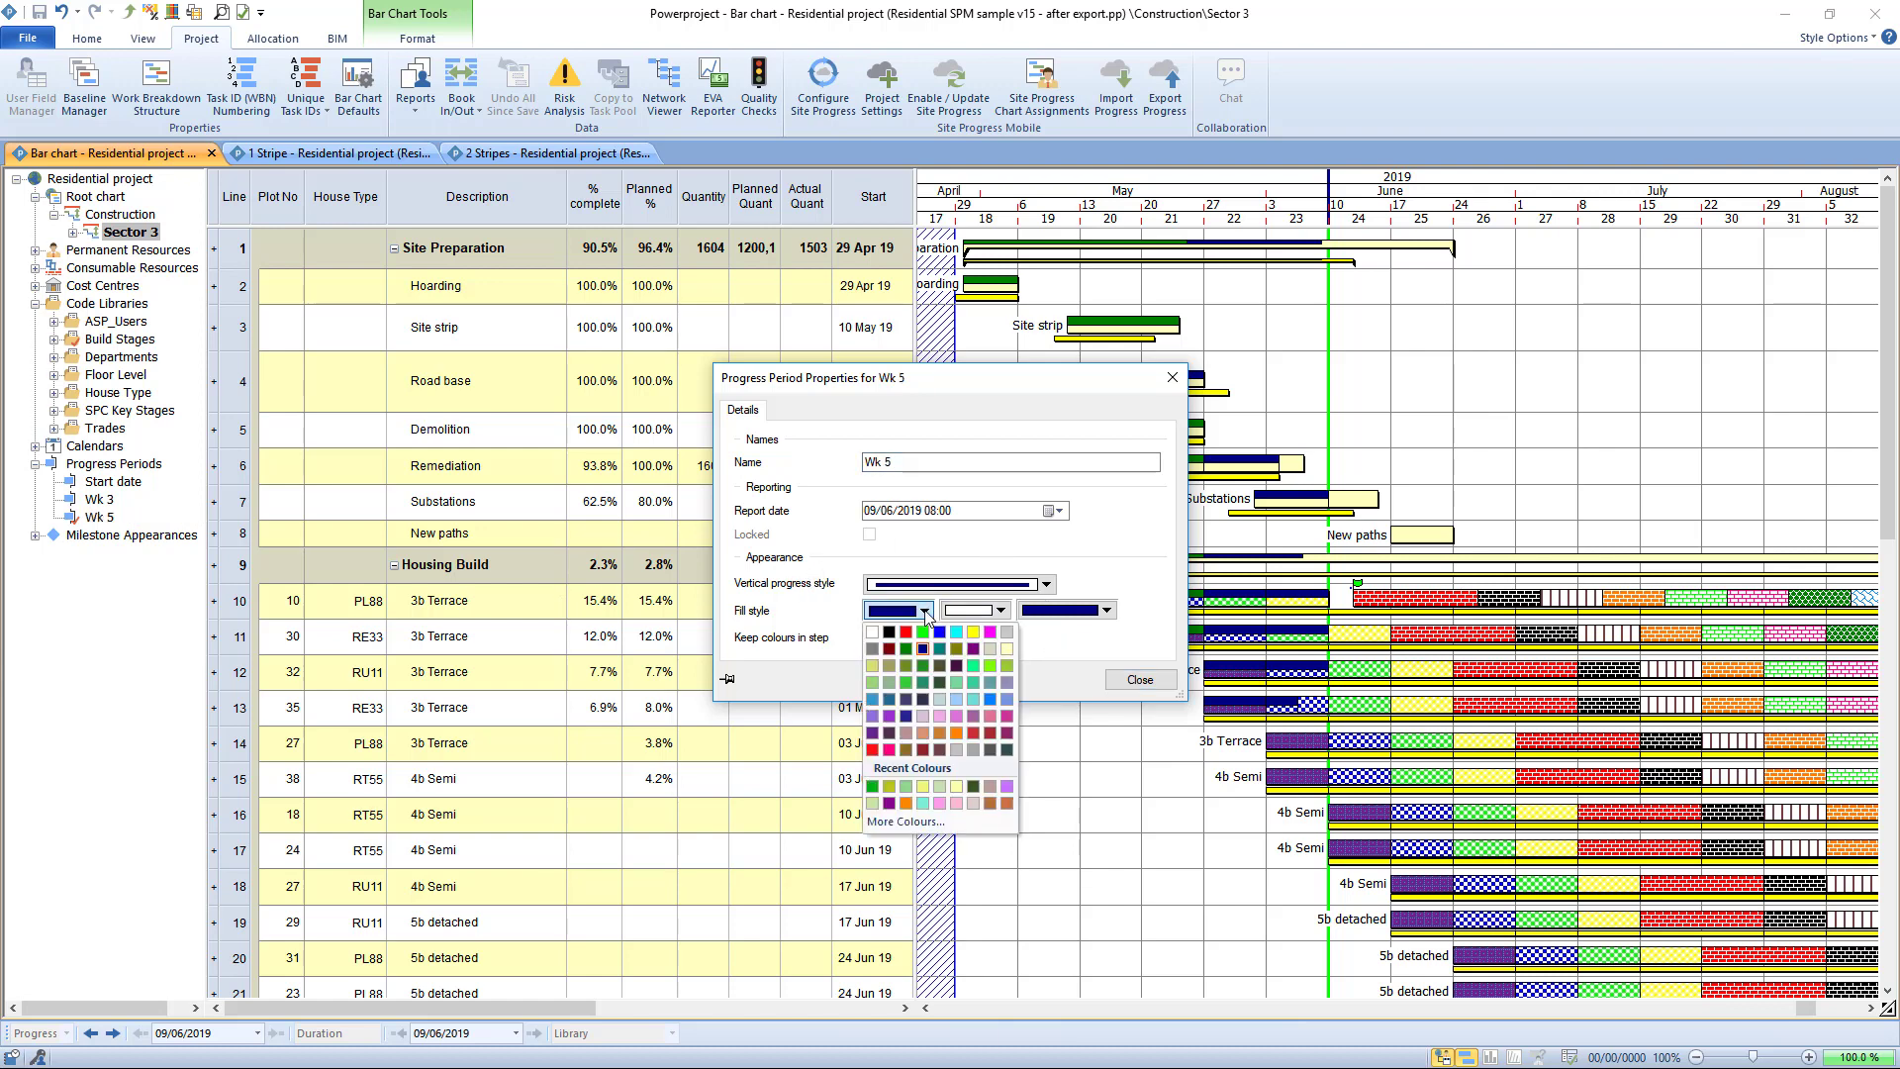
left_click(956, 733)
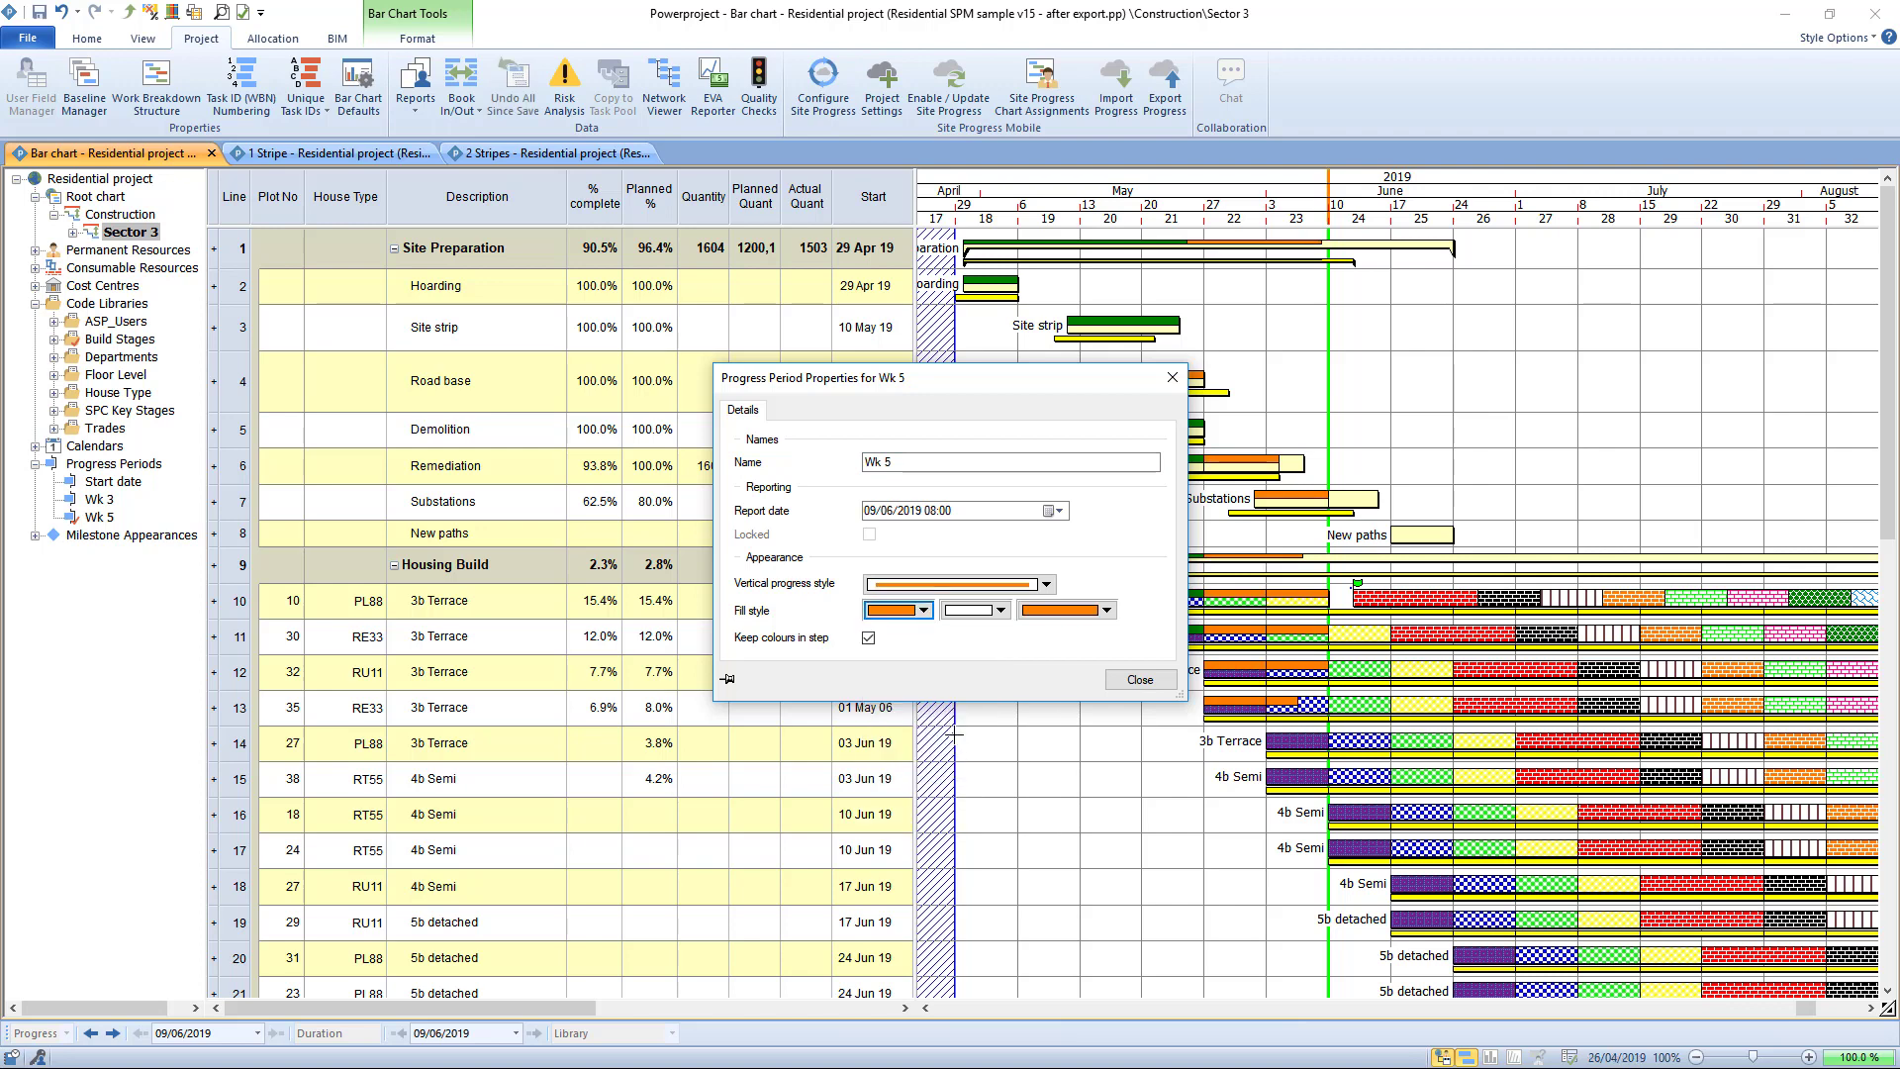
left_click(1128, 681)
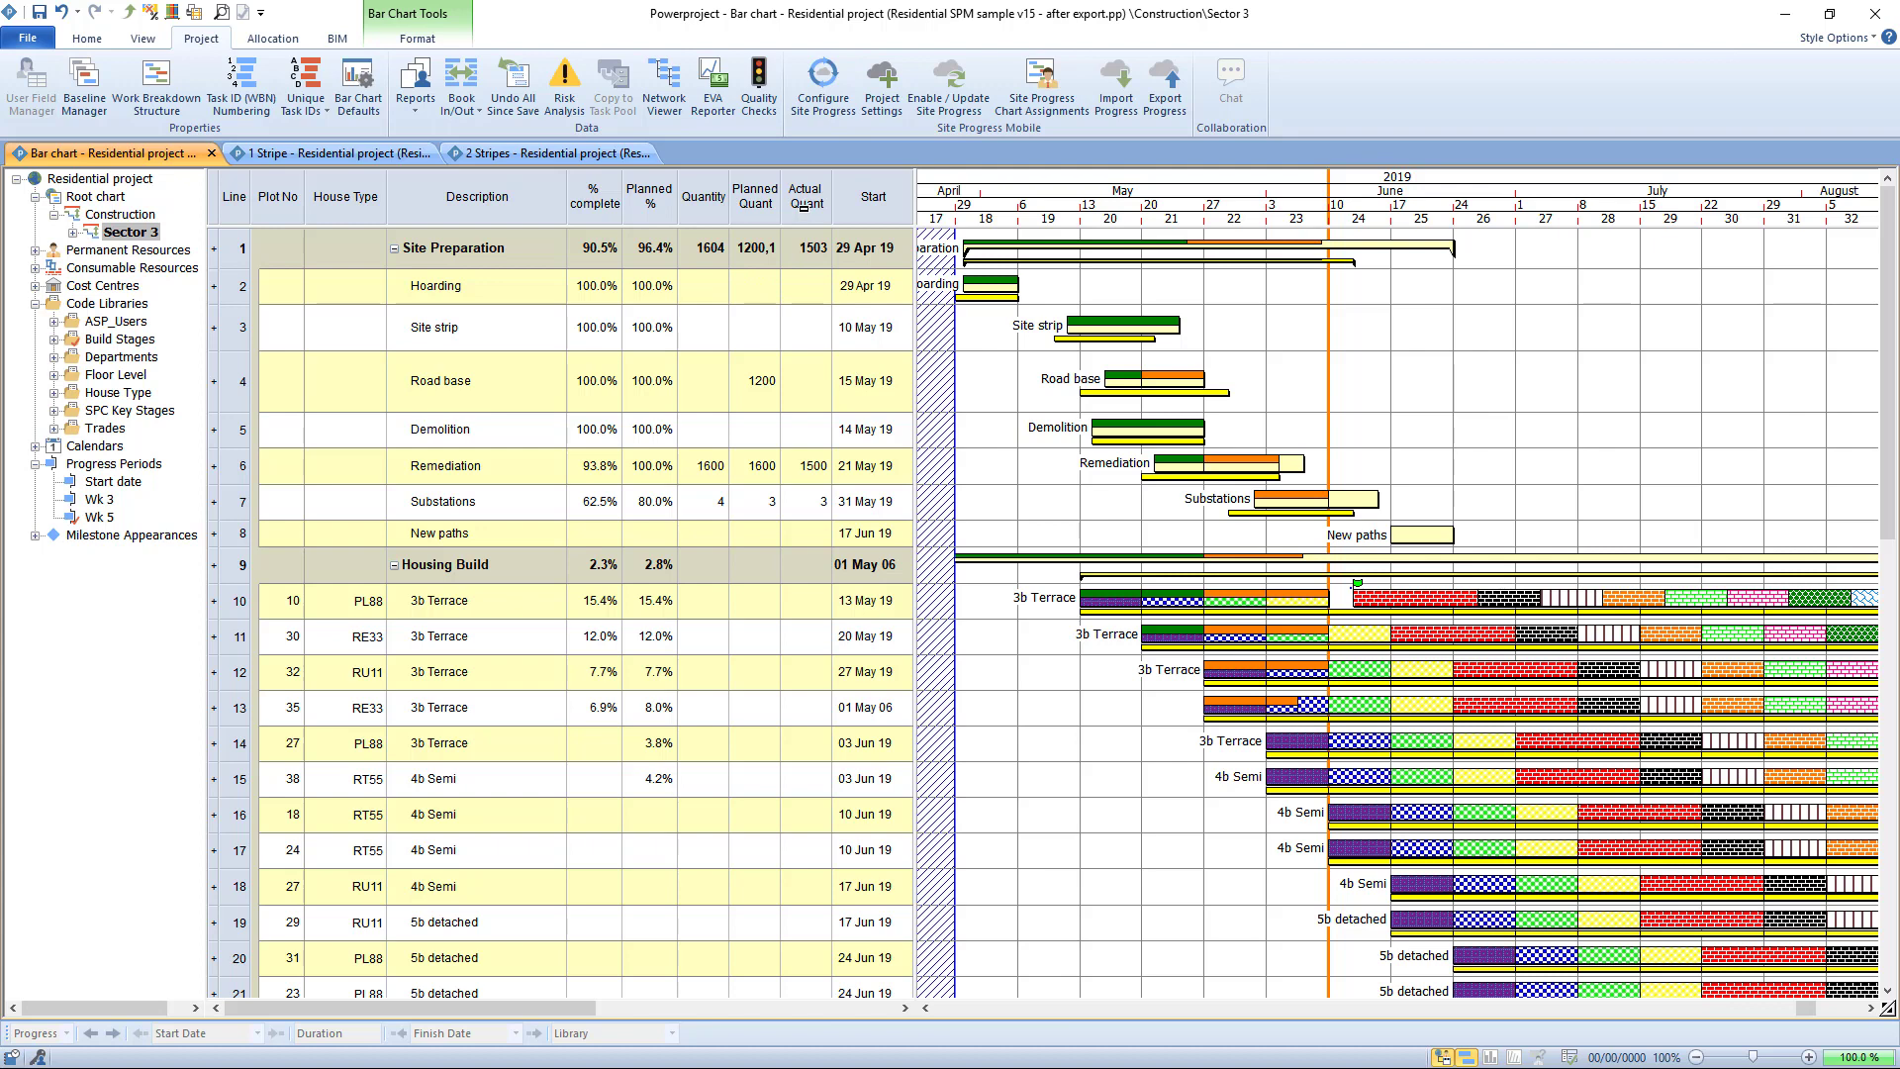
Step: Check Remediation's actual quantity and bar, leaving the quantity at 1500
left_click(805, 209)
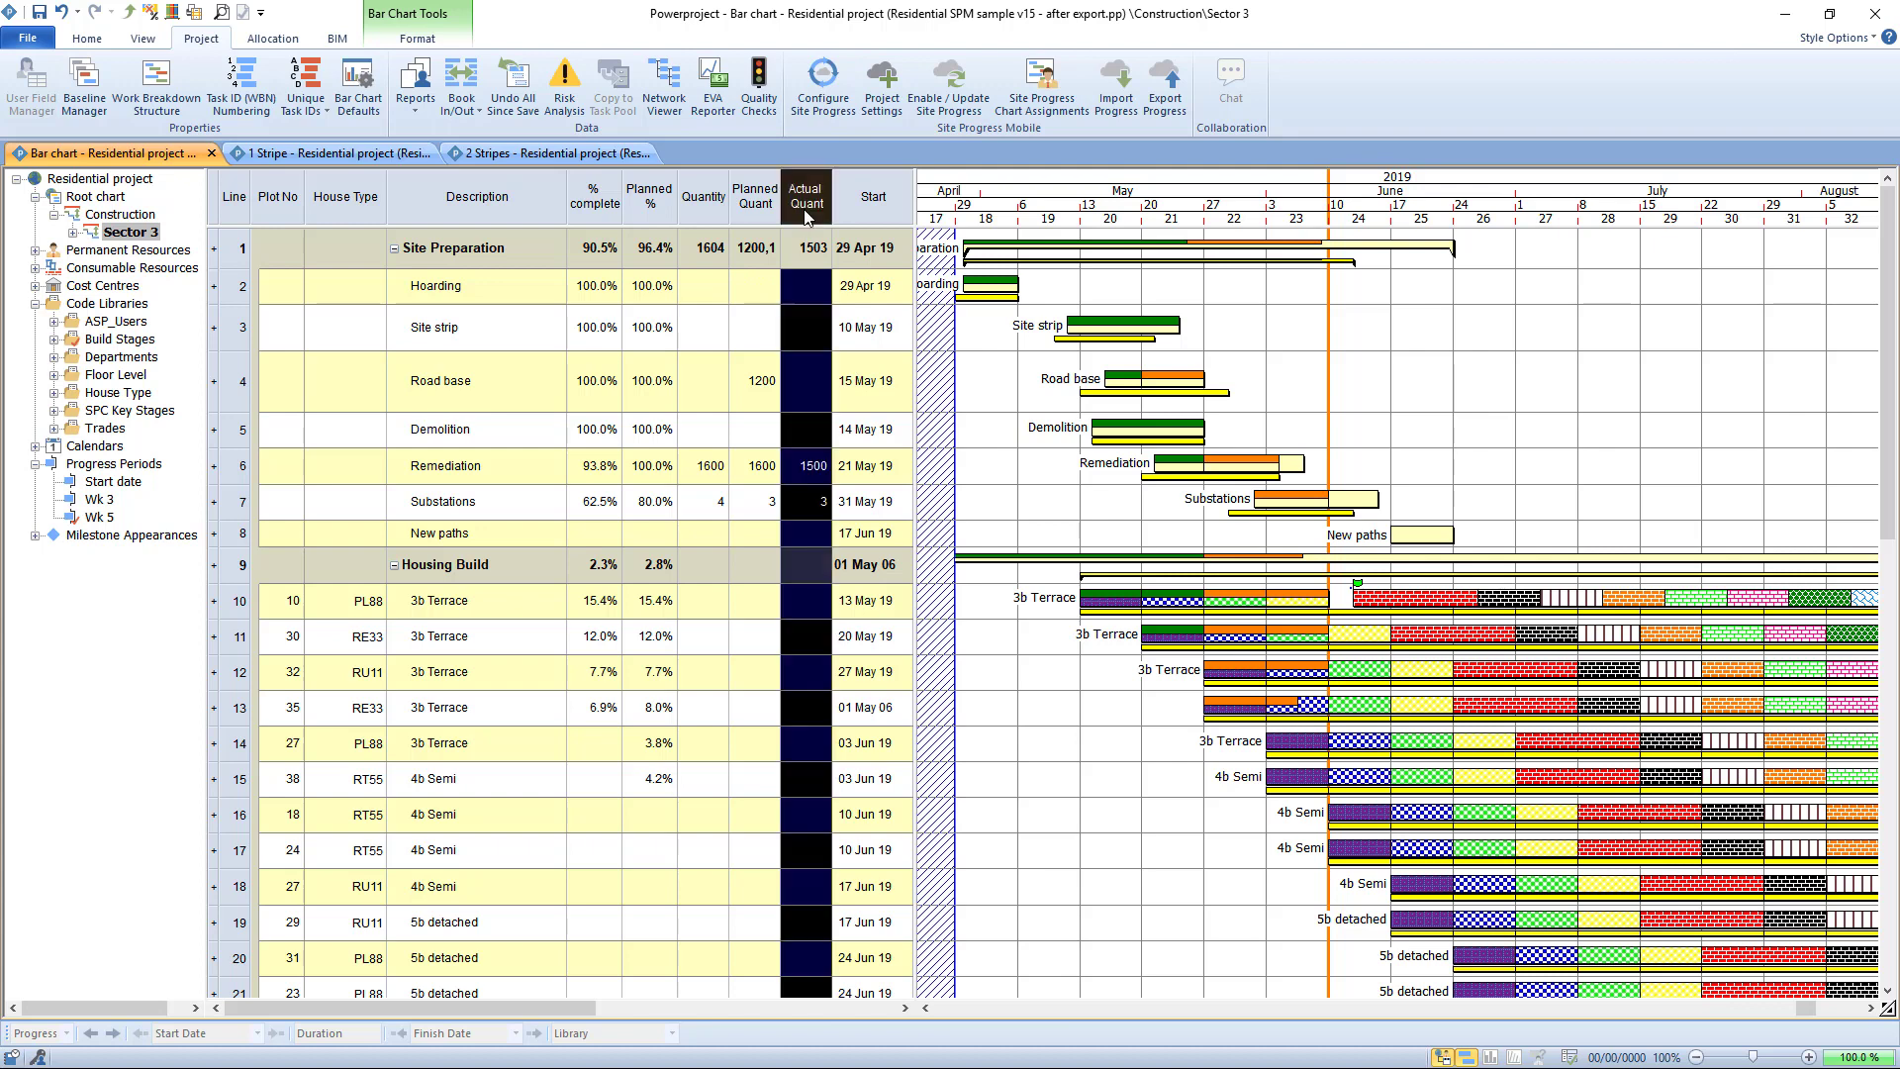
left_click(802, 473)
left_click(802, 477)
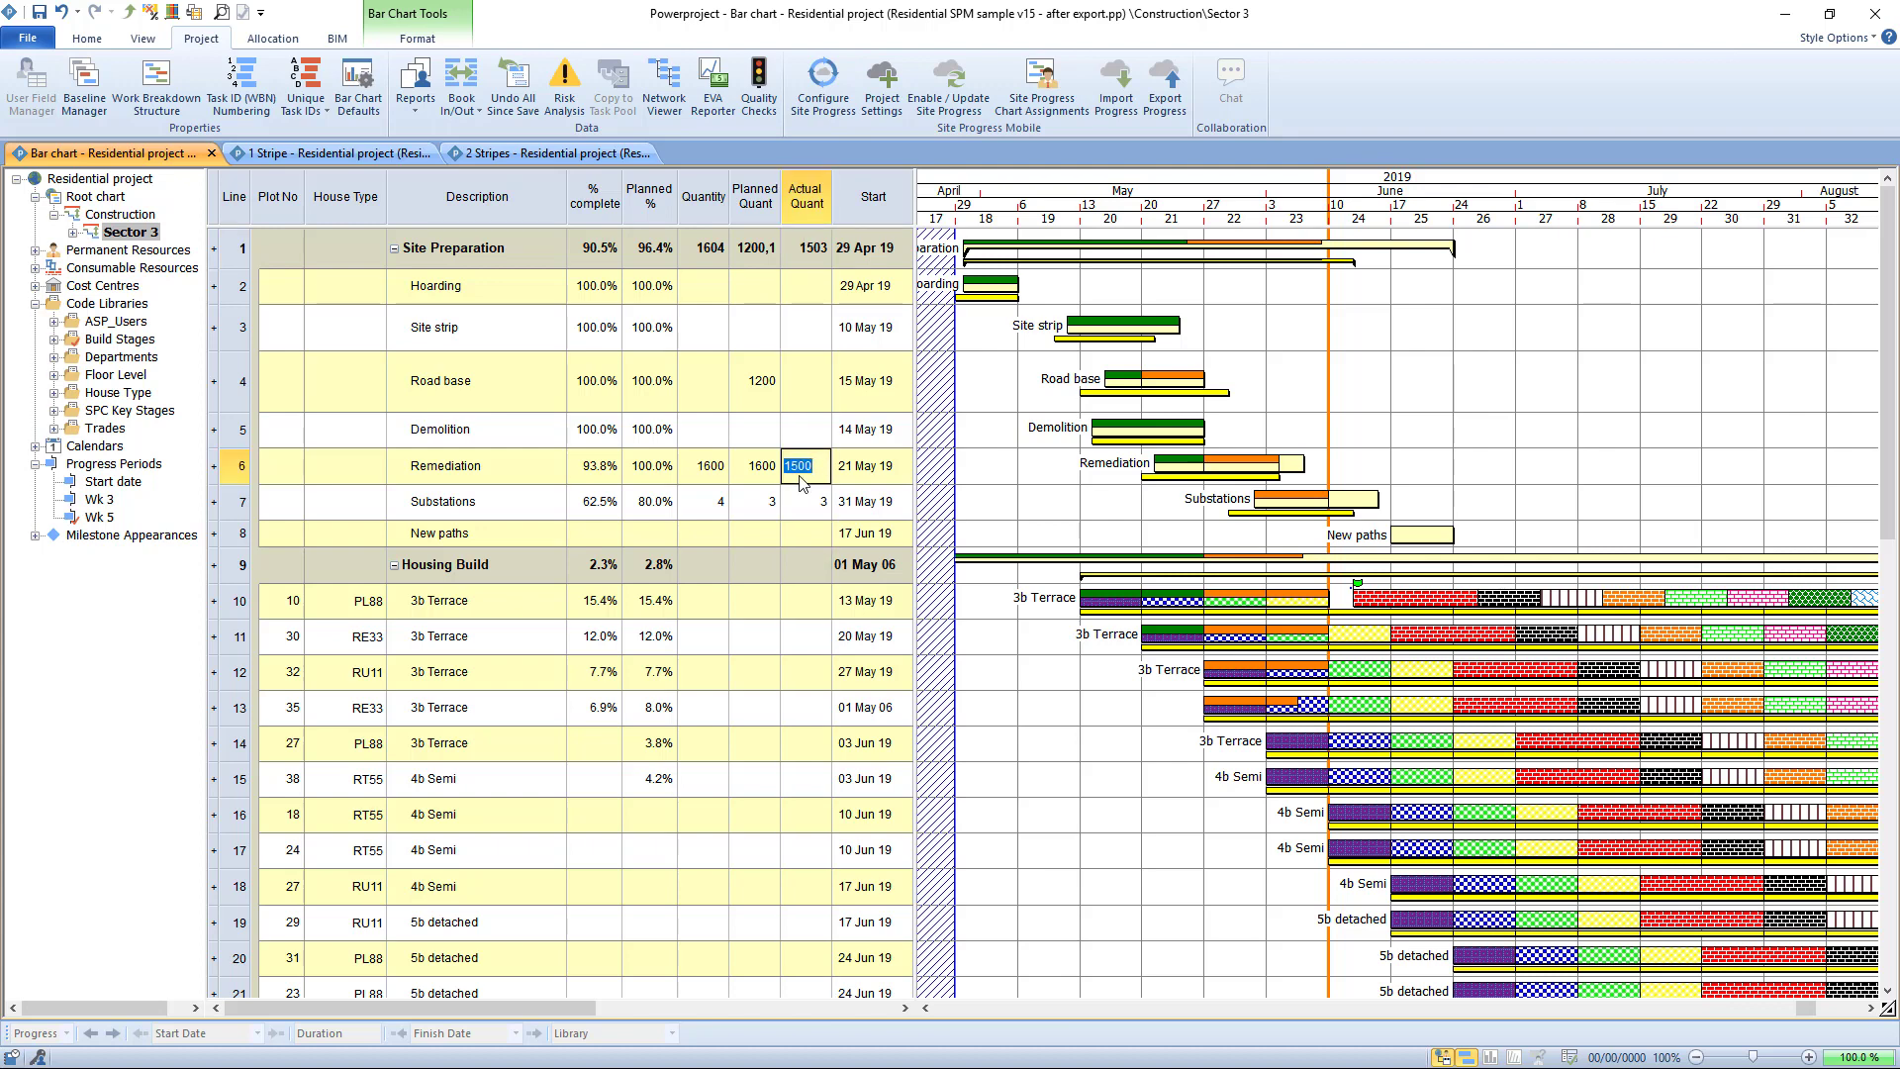
left_click(754, 477)
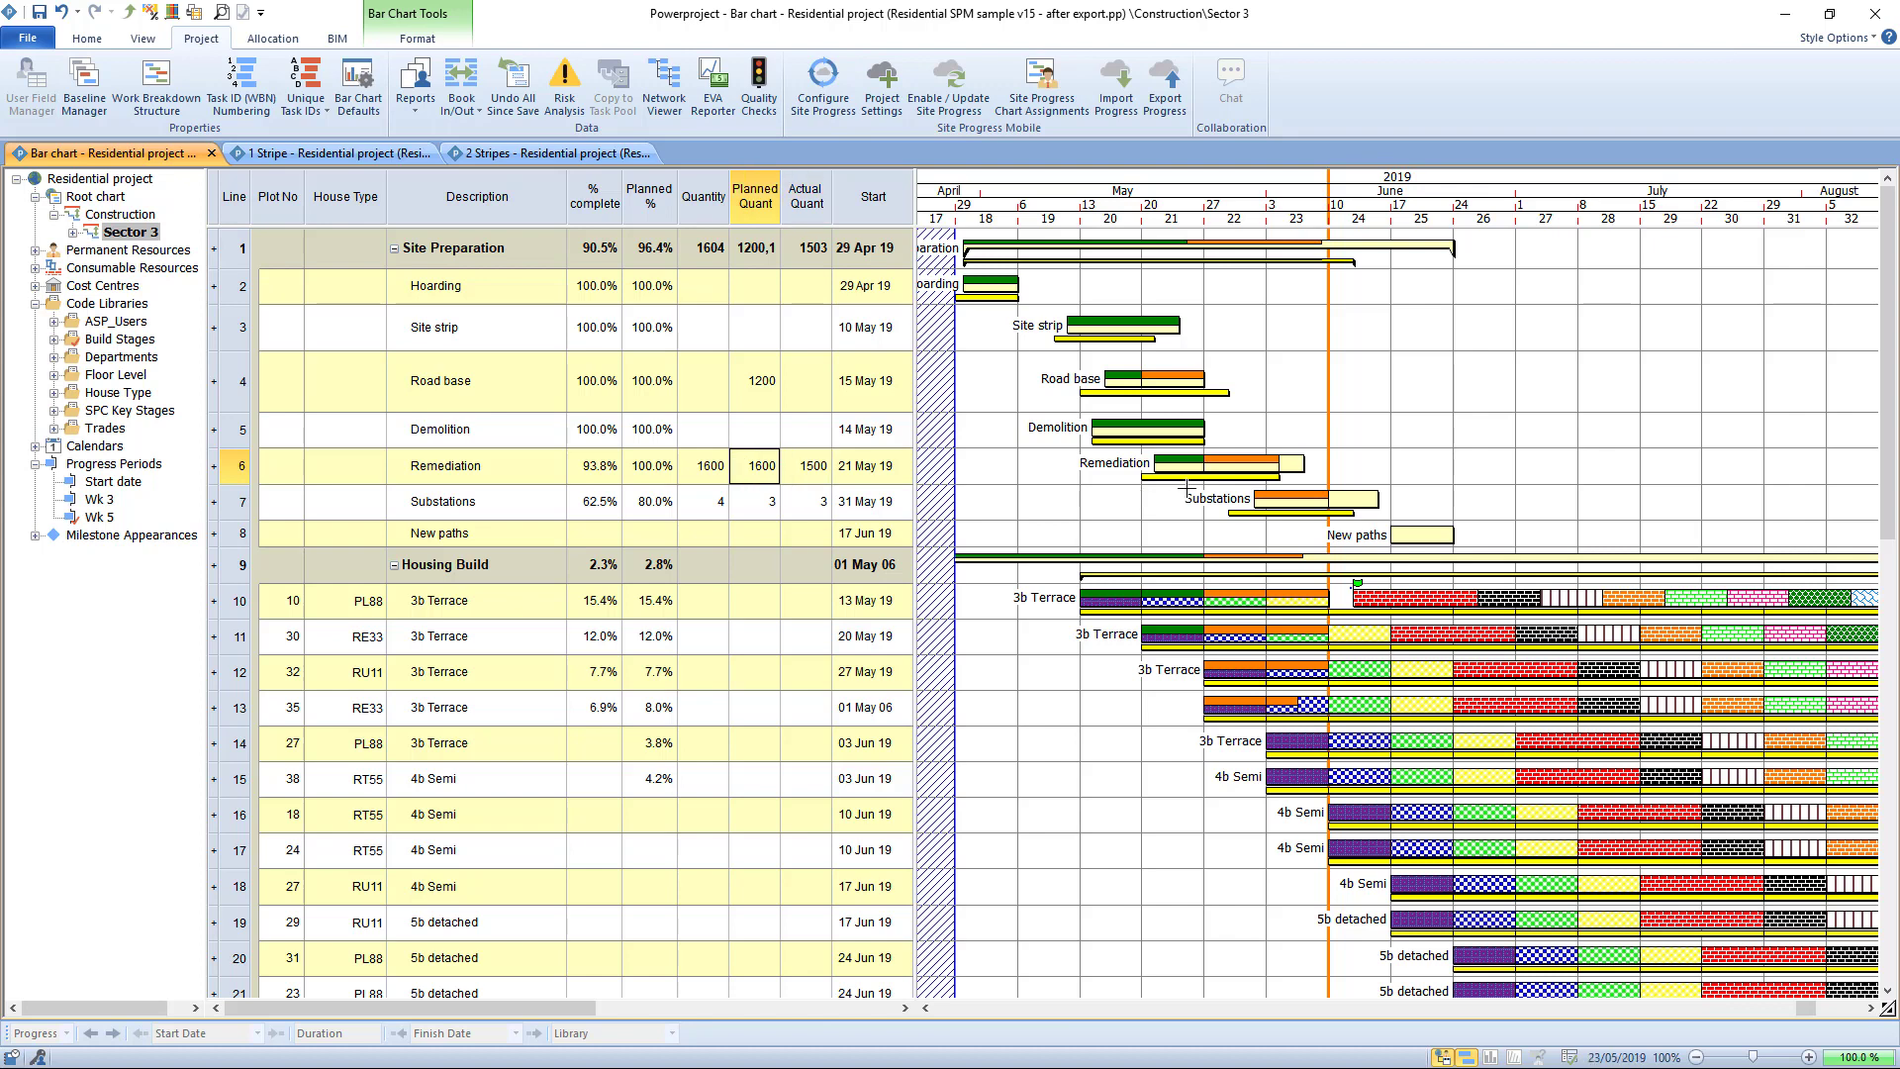
left_click(1236, 477)
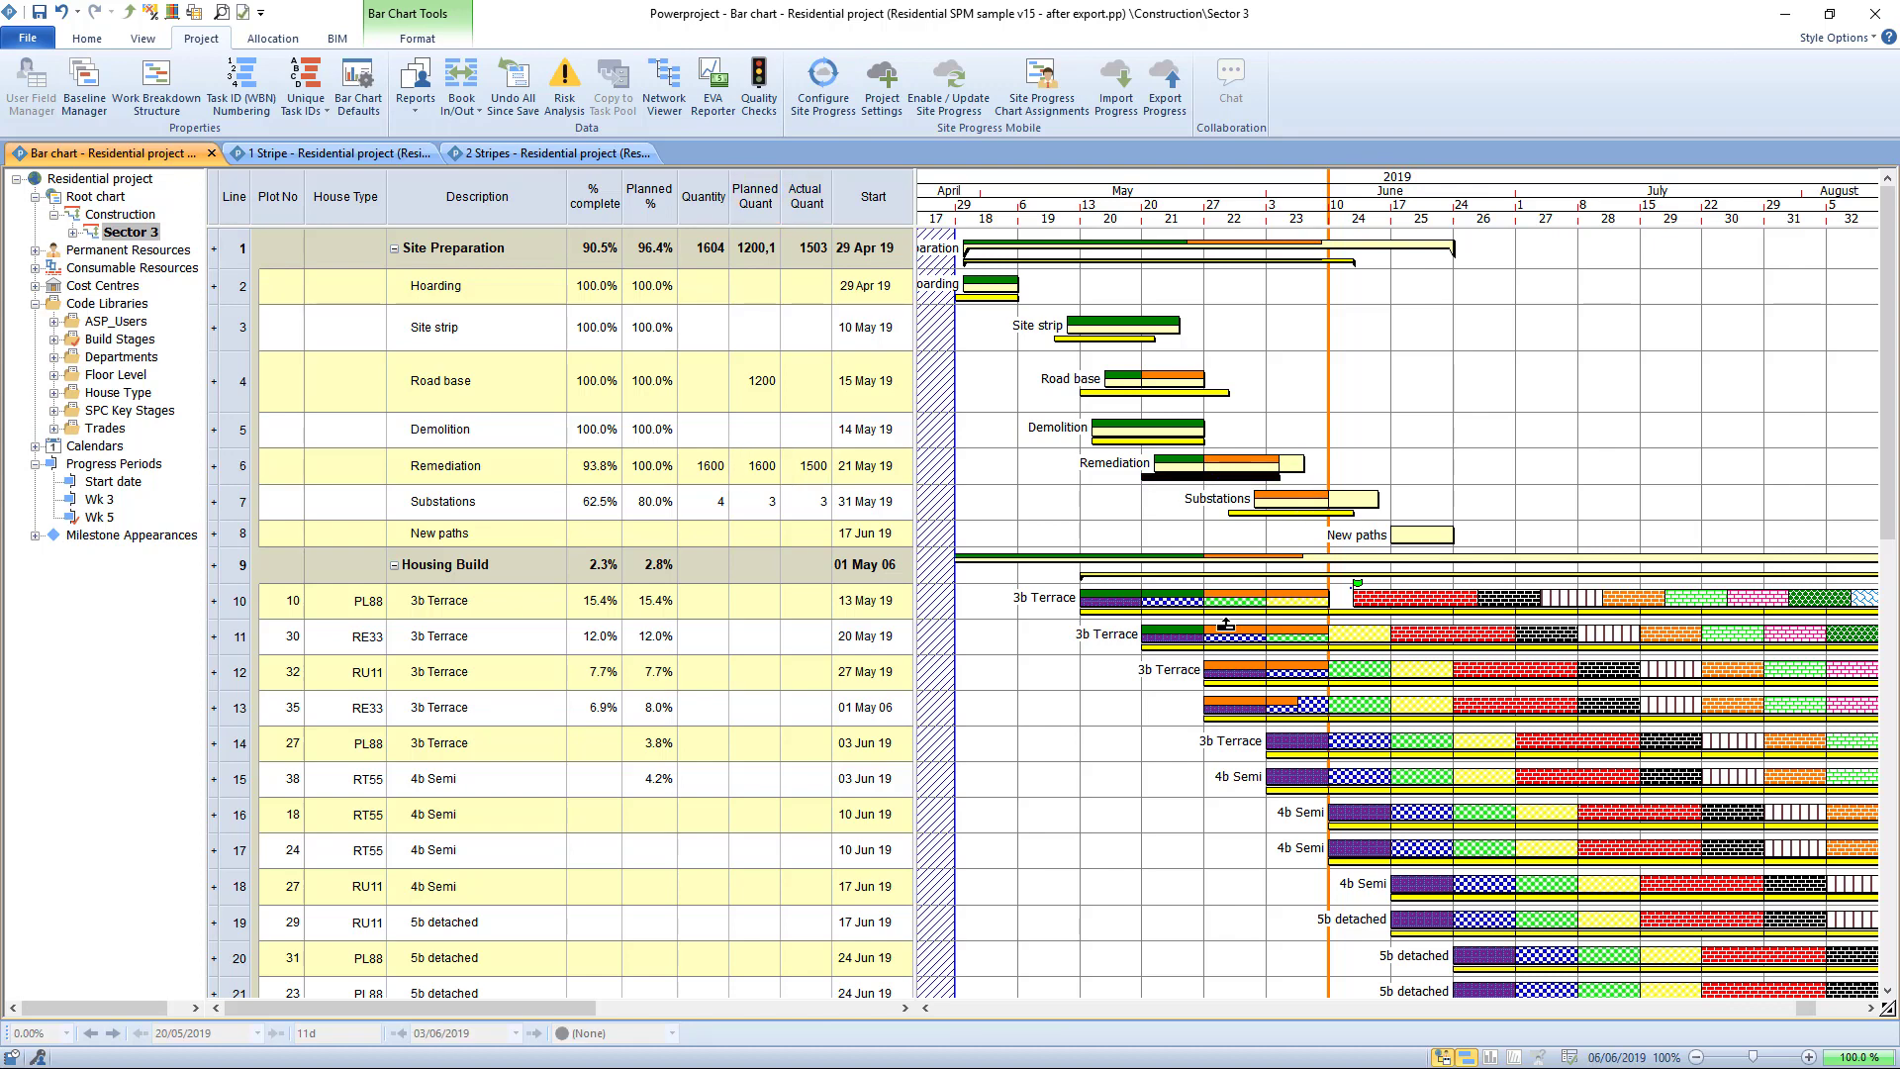
left_click(1039, 647)
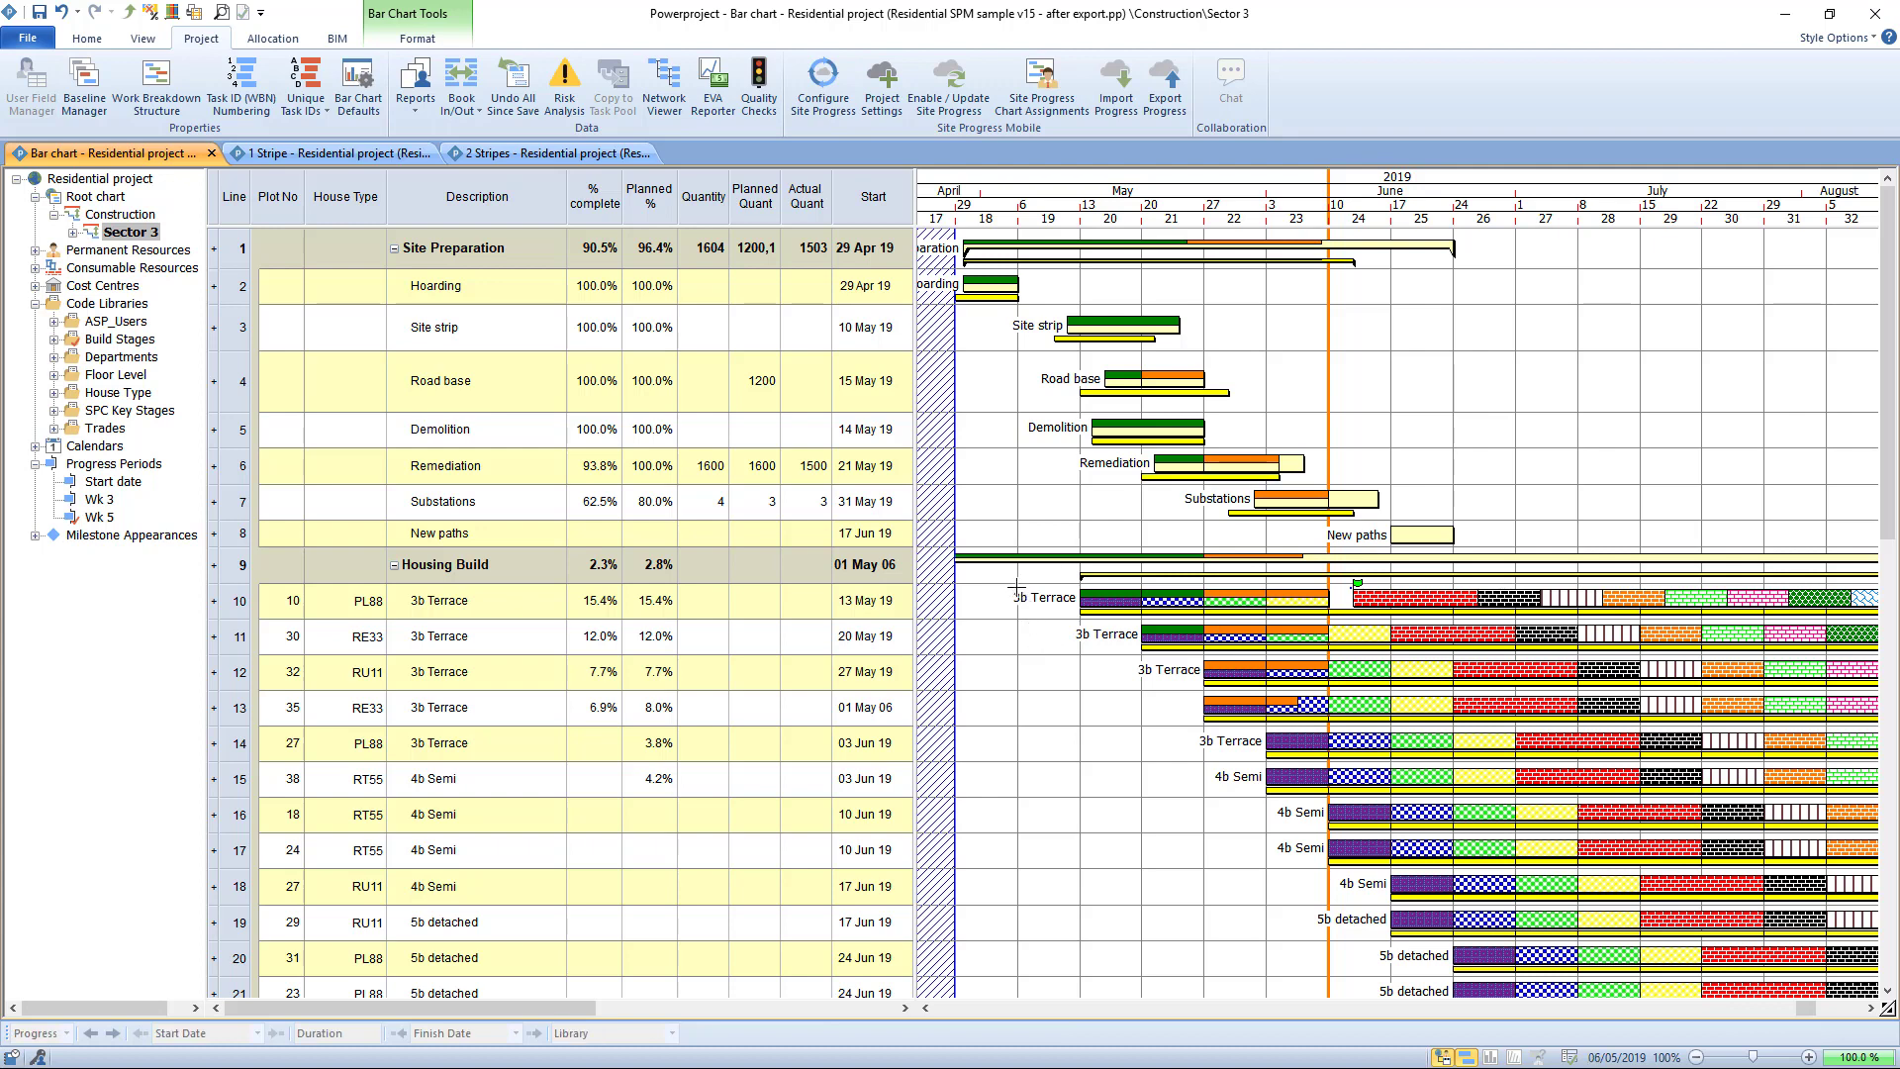
Step: Turn on a jagged progress line in the Format Bar Chart progress settings
left_click(415, 38)
left_click(29, 84)
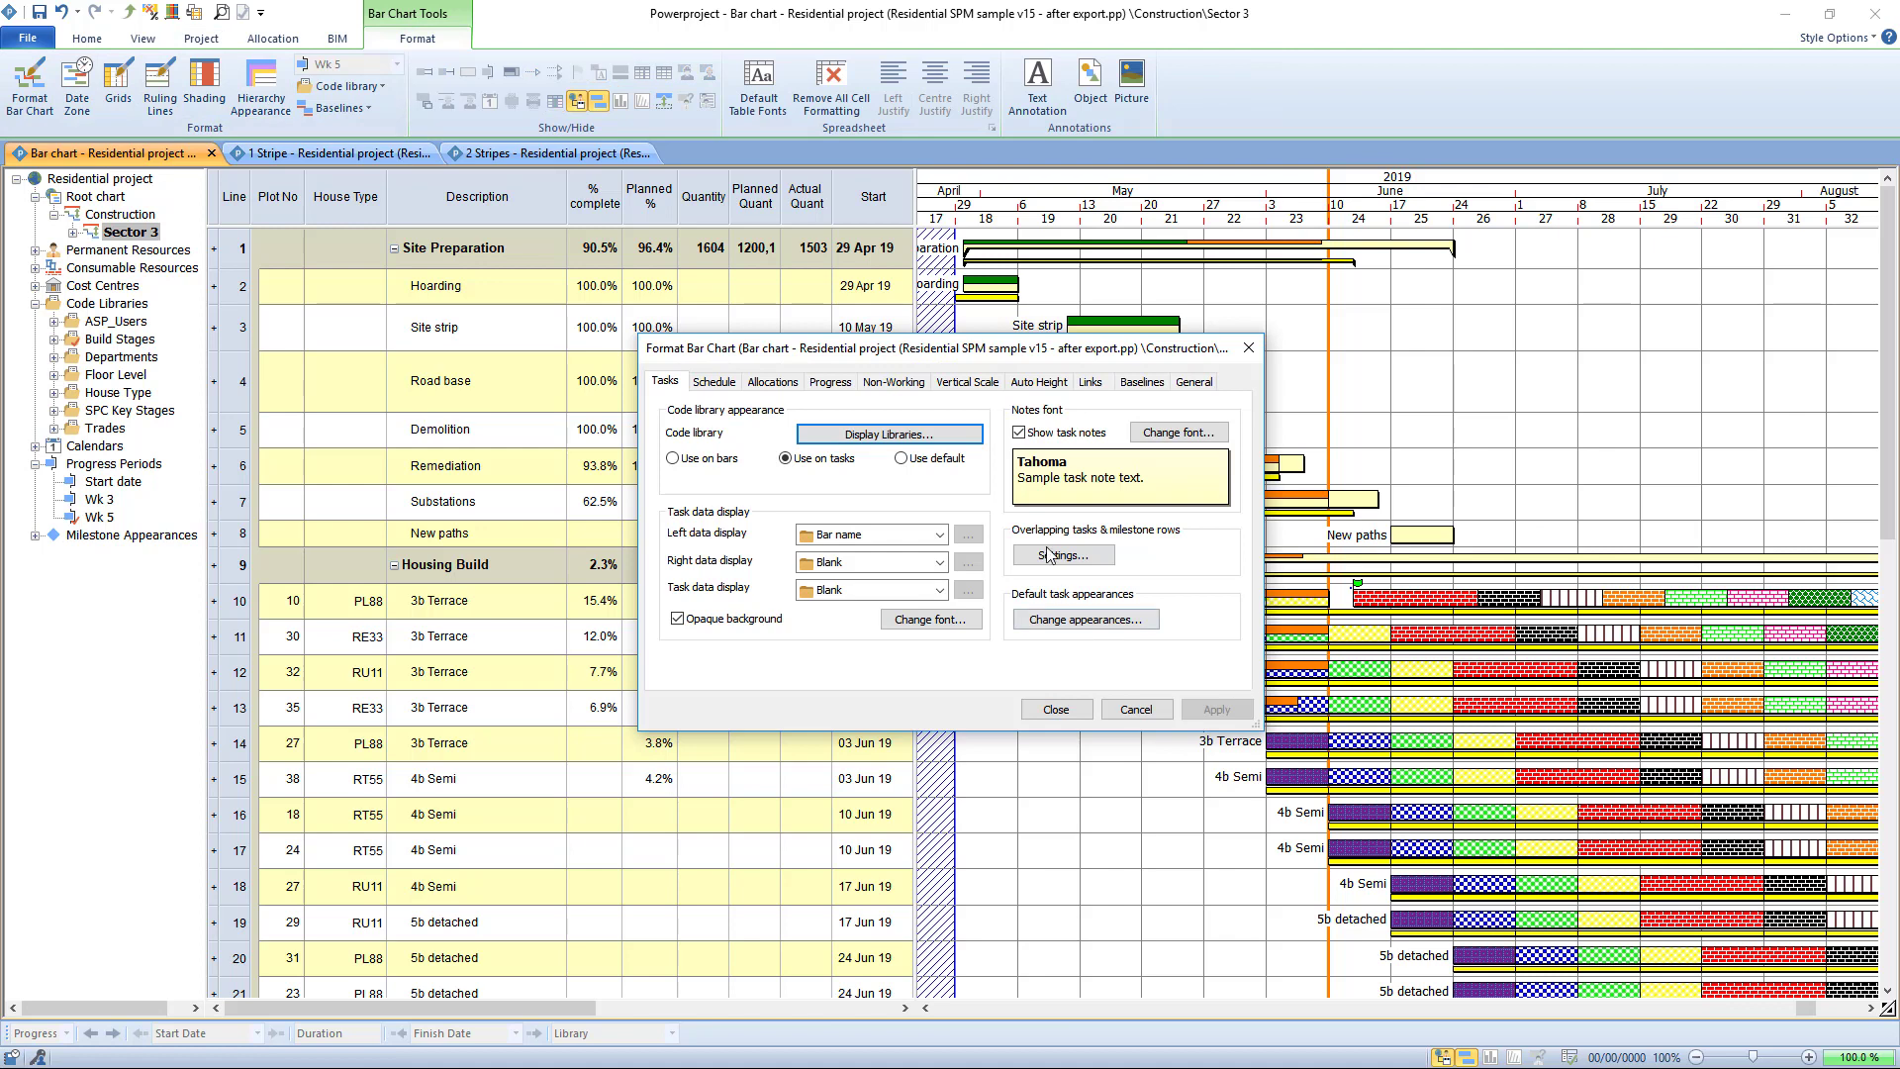
left_click(826, 384)
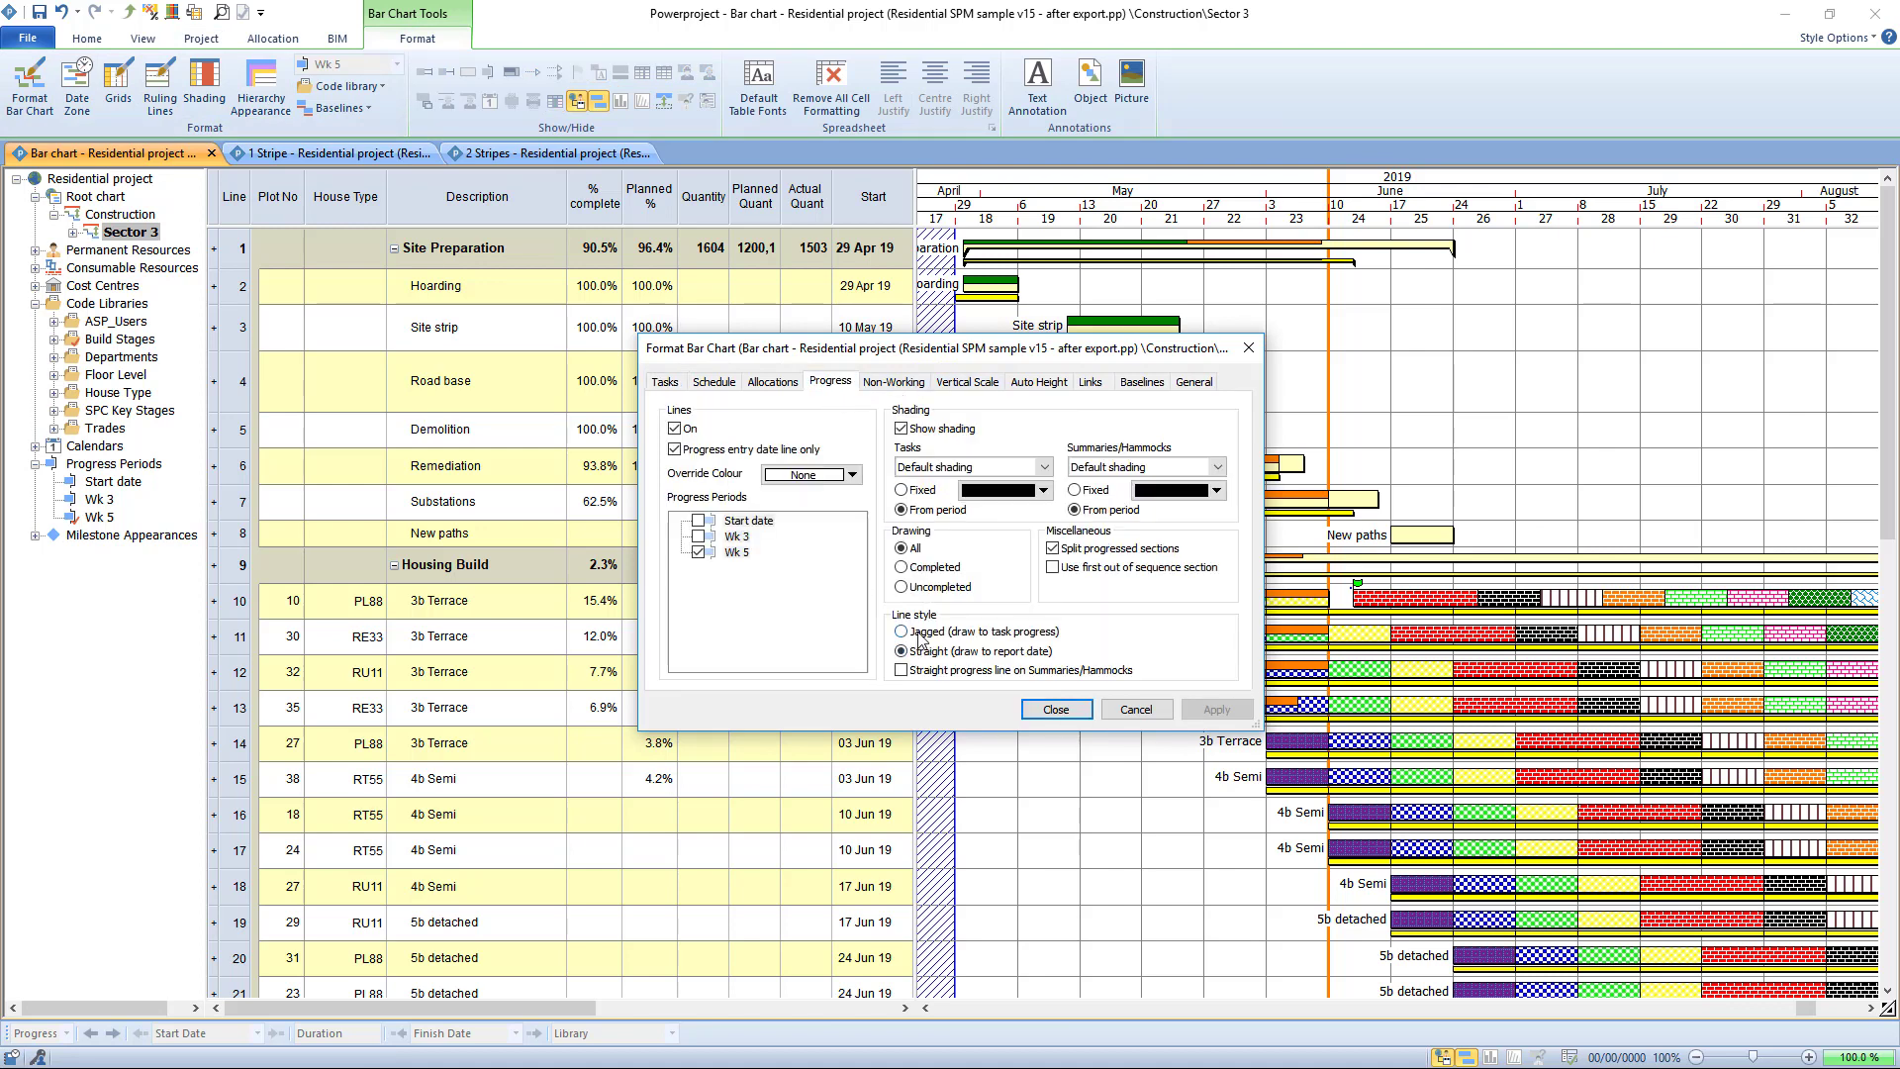
left_click(1073, 710)
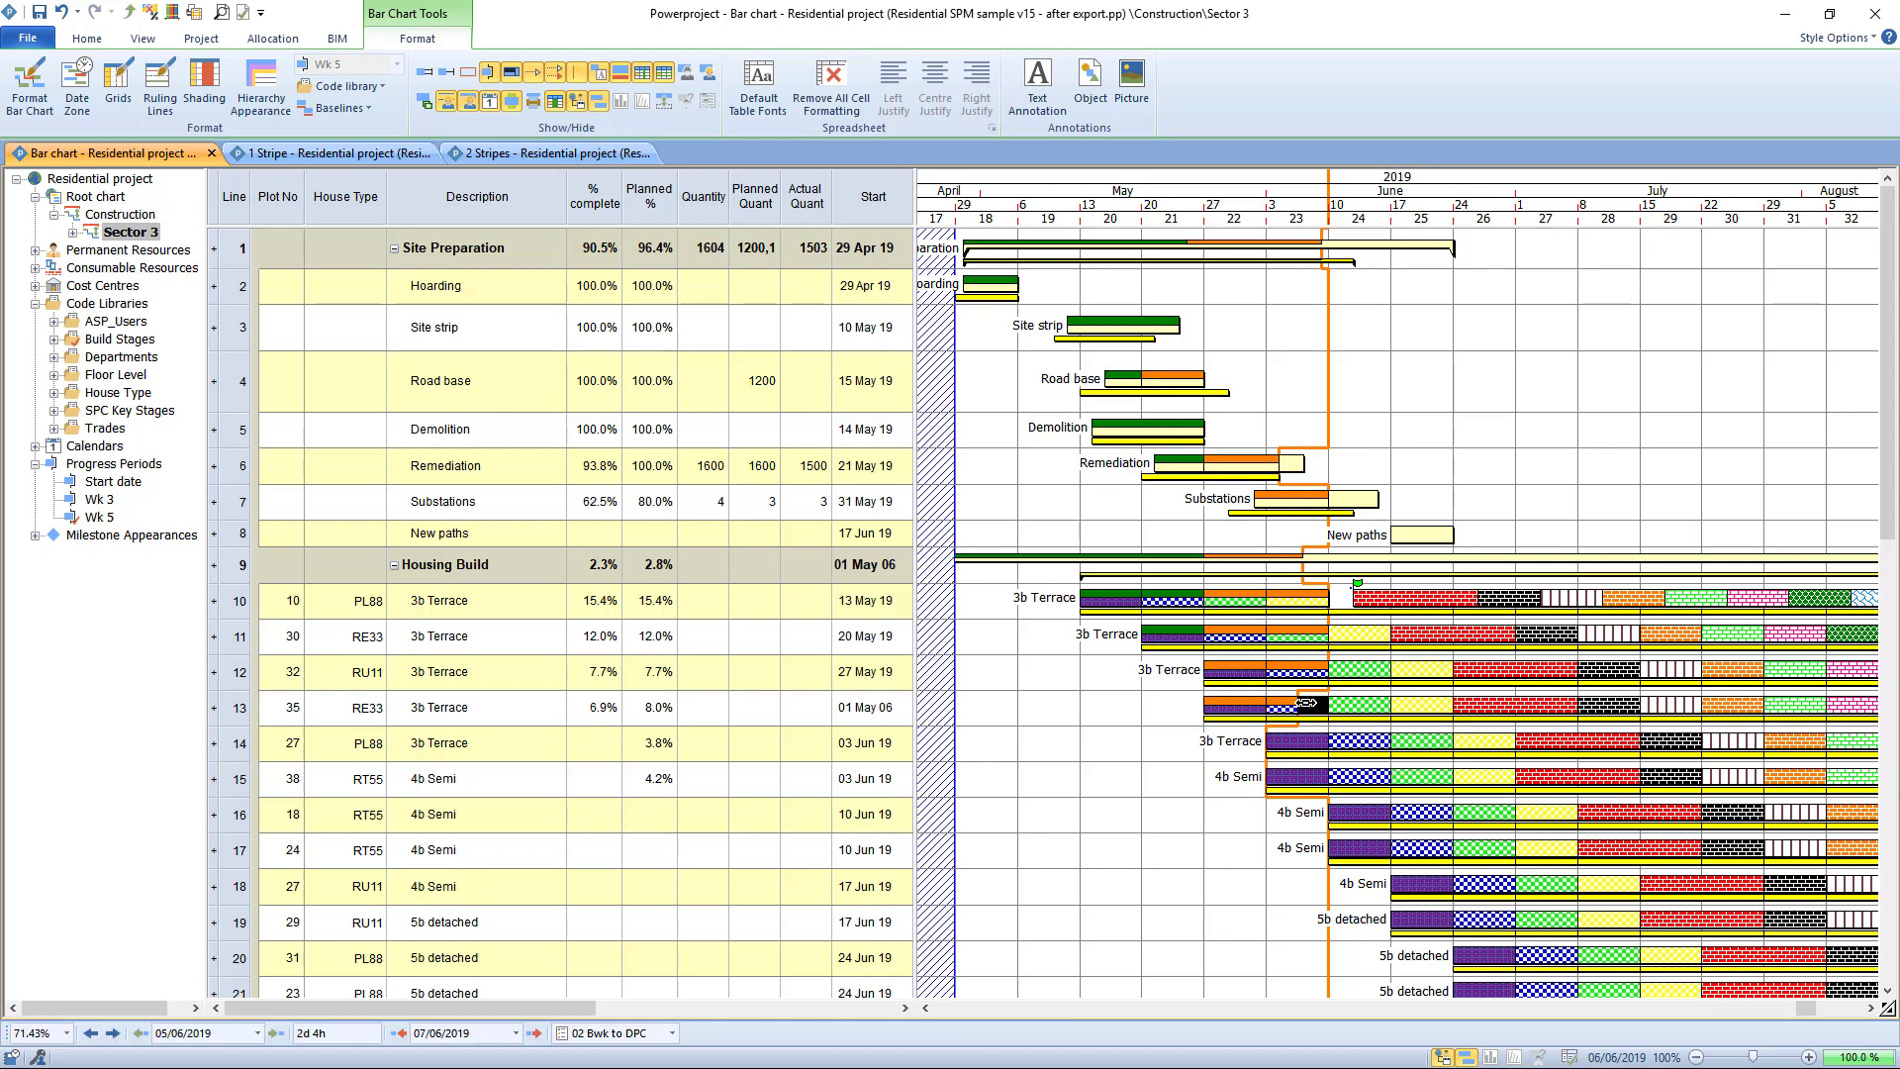
Step: Set the Oversite stage of plot 27's 3b Terrace task to 100% complete
left_click(1296, 741)
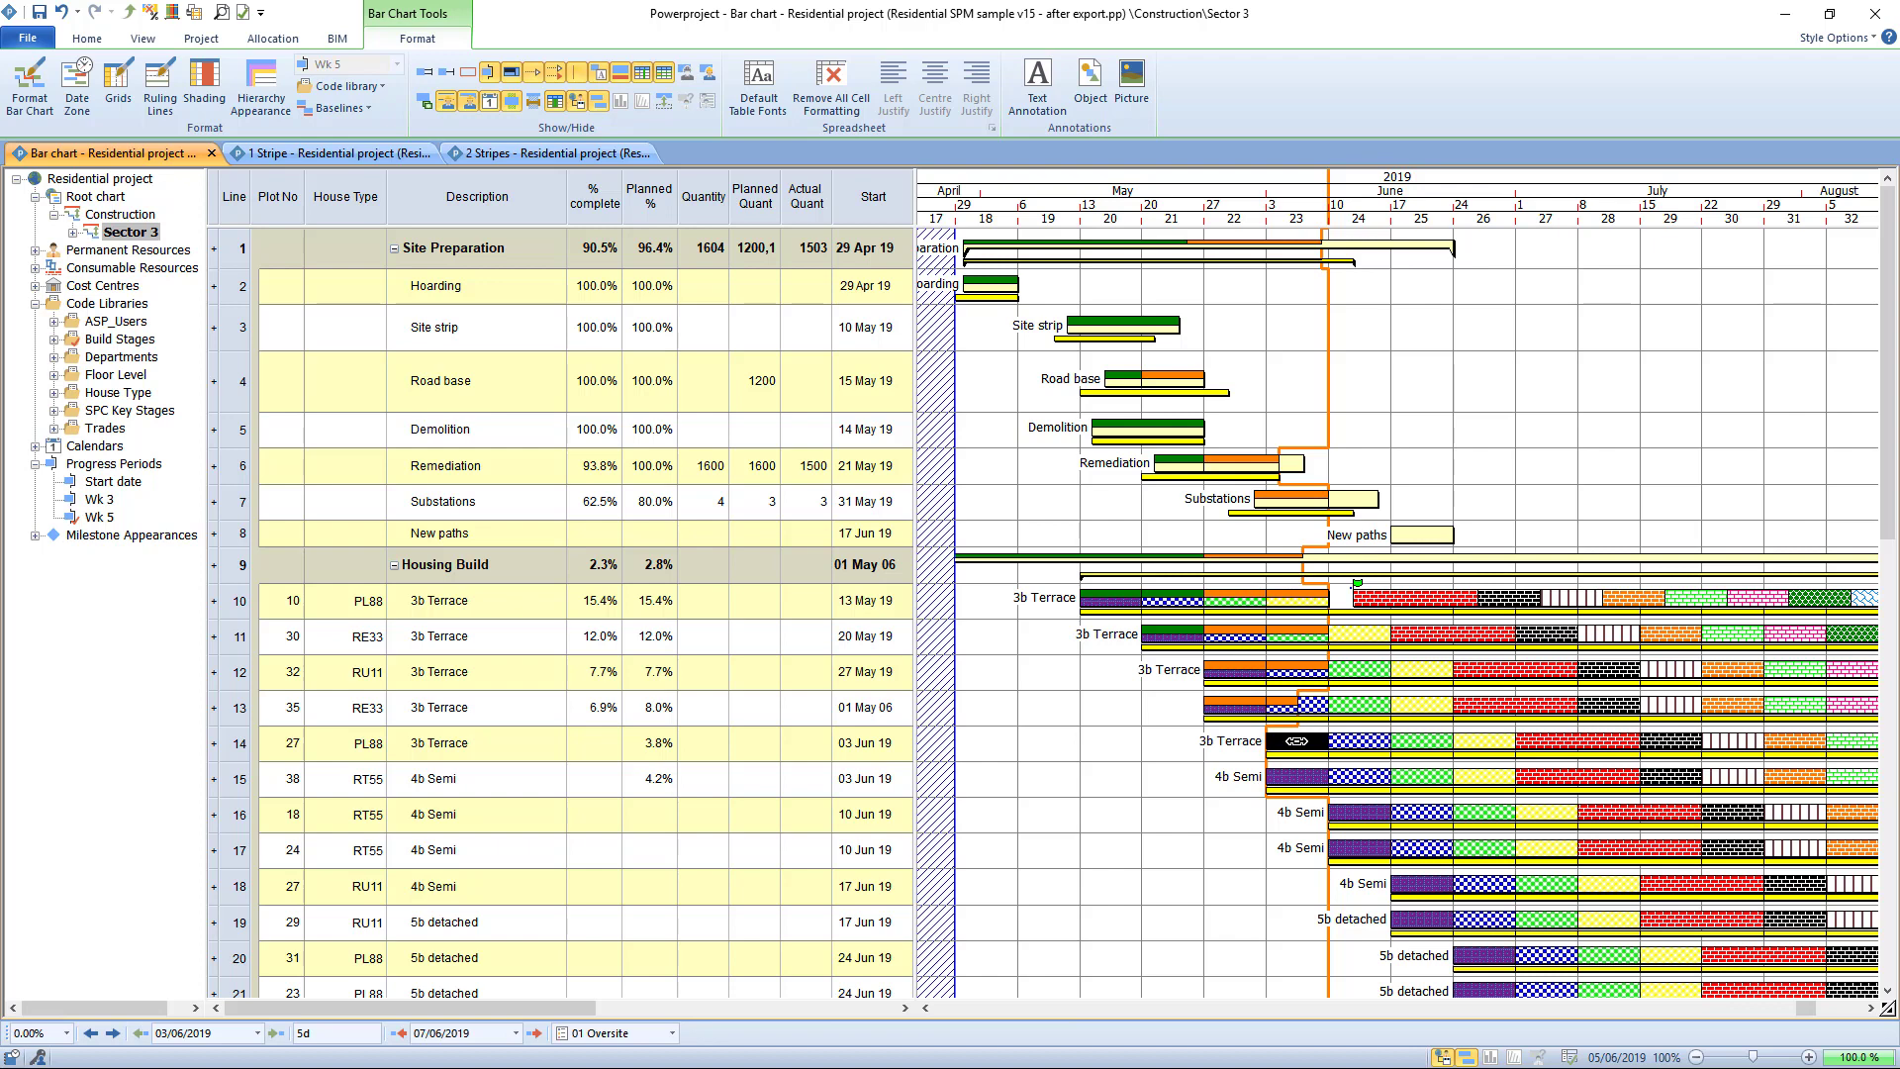
left_click(66, 1033)
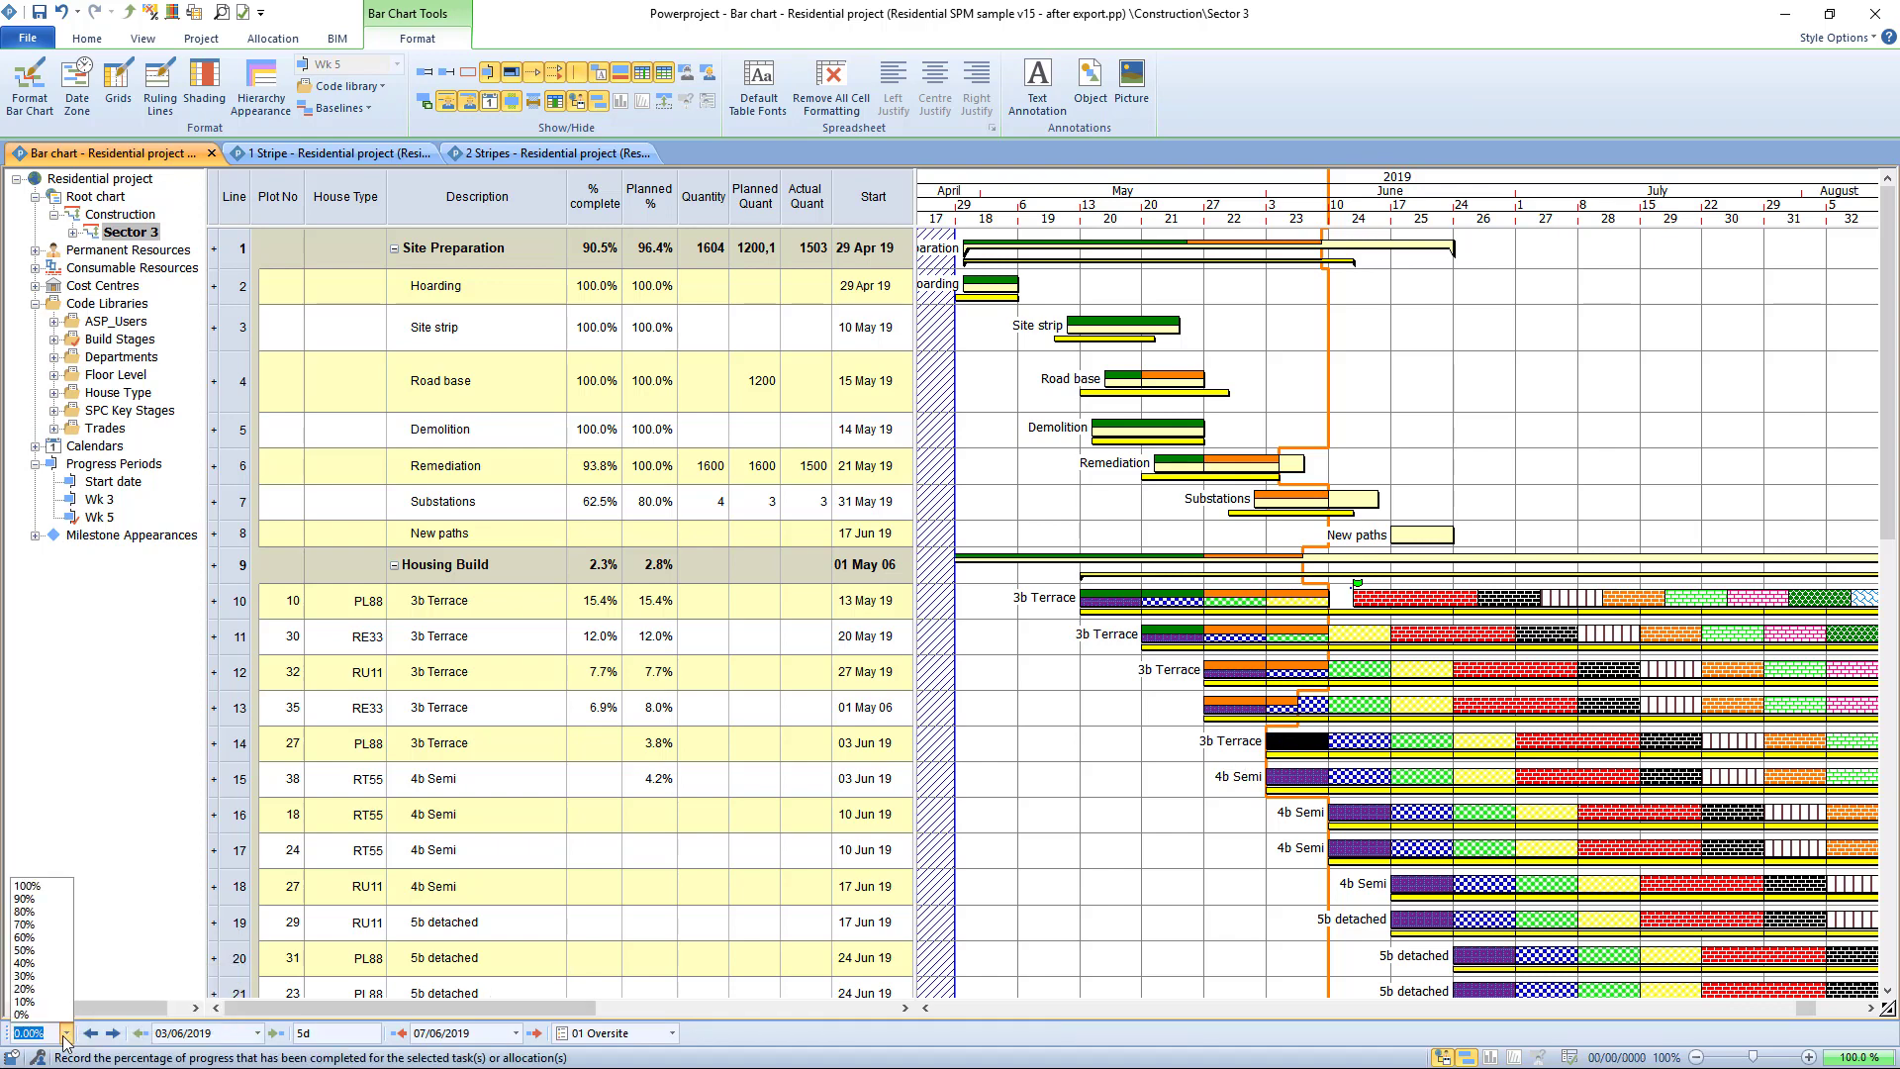
left_click(65, 898)
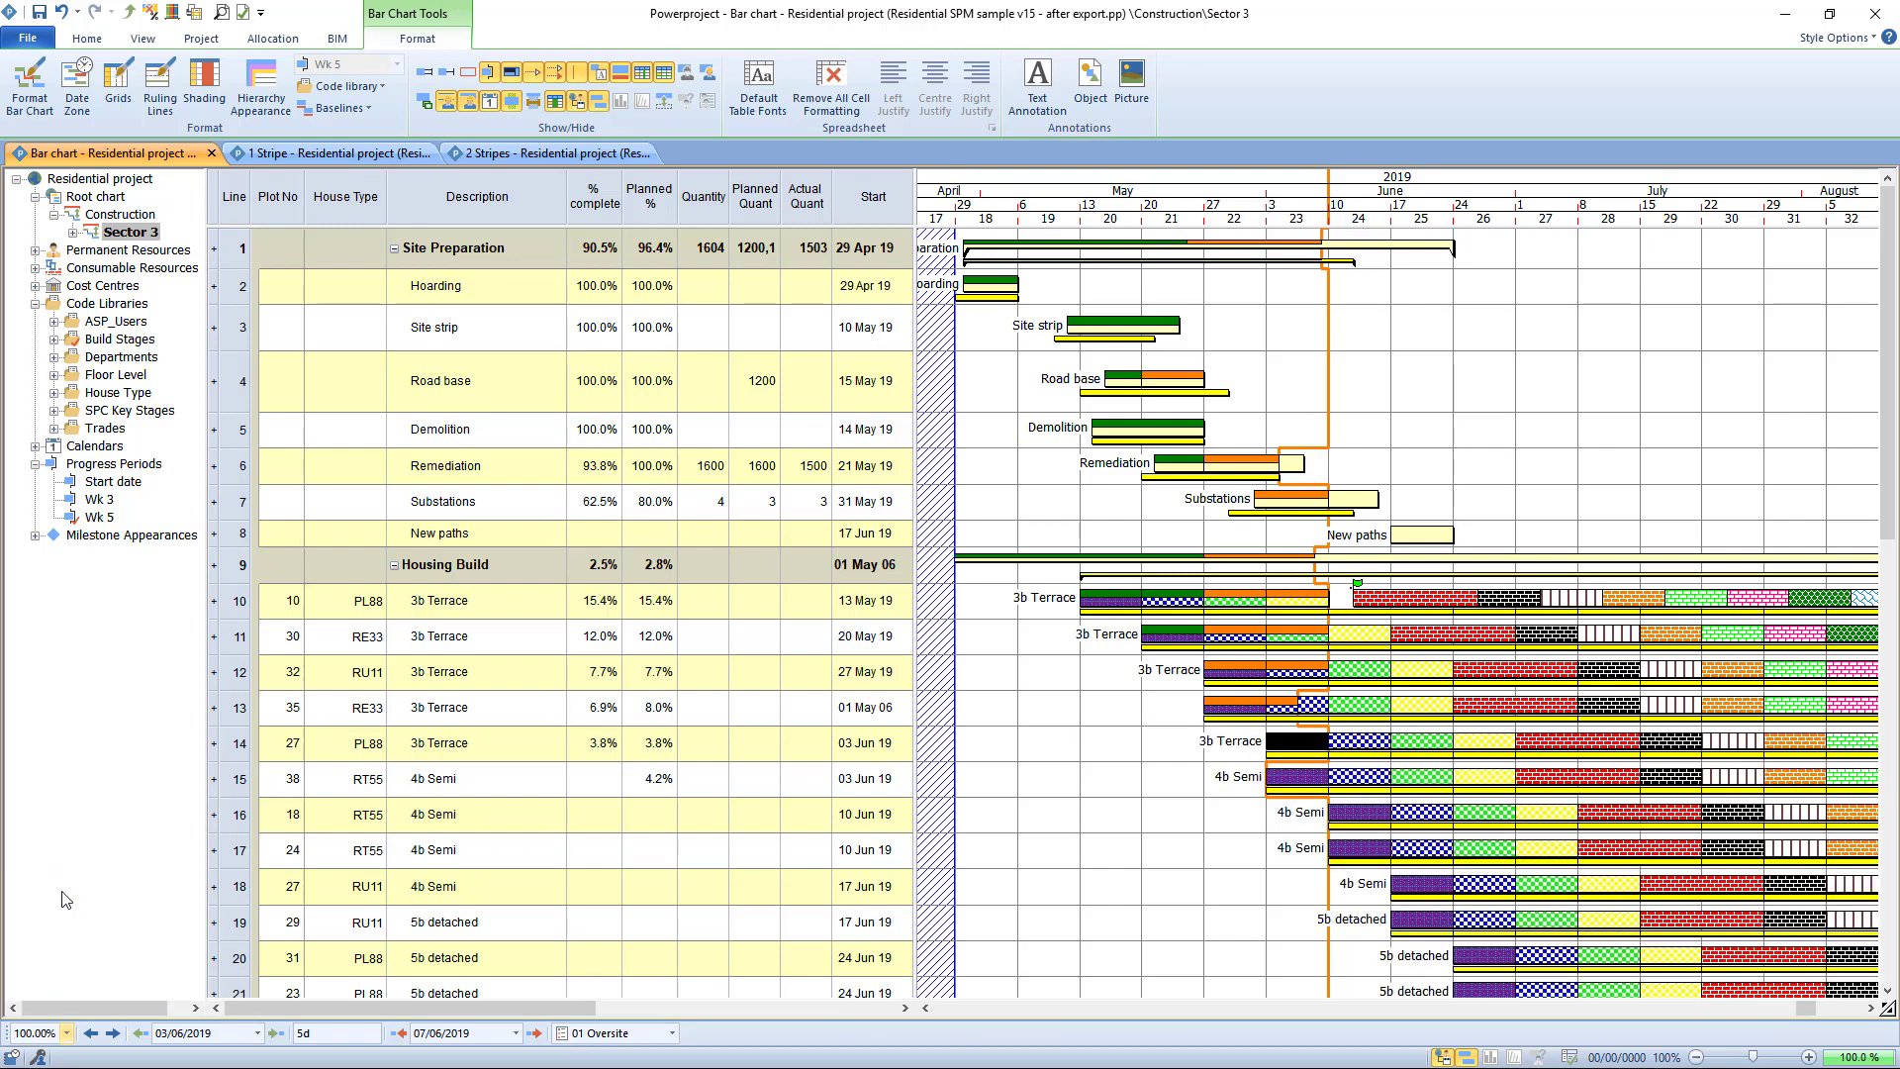
left_click(1146, 826)
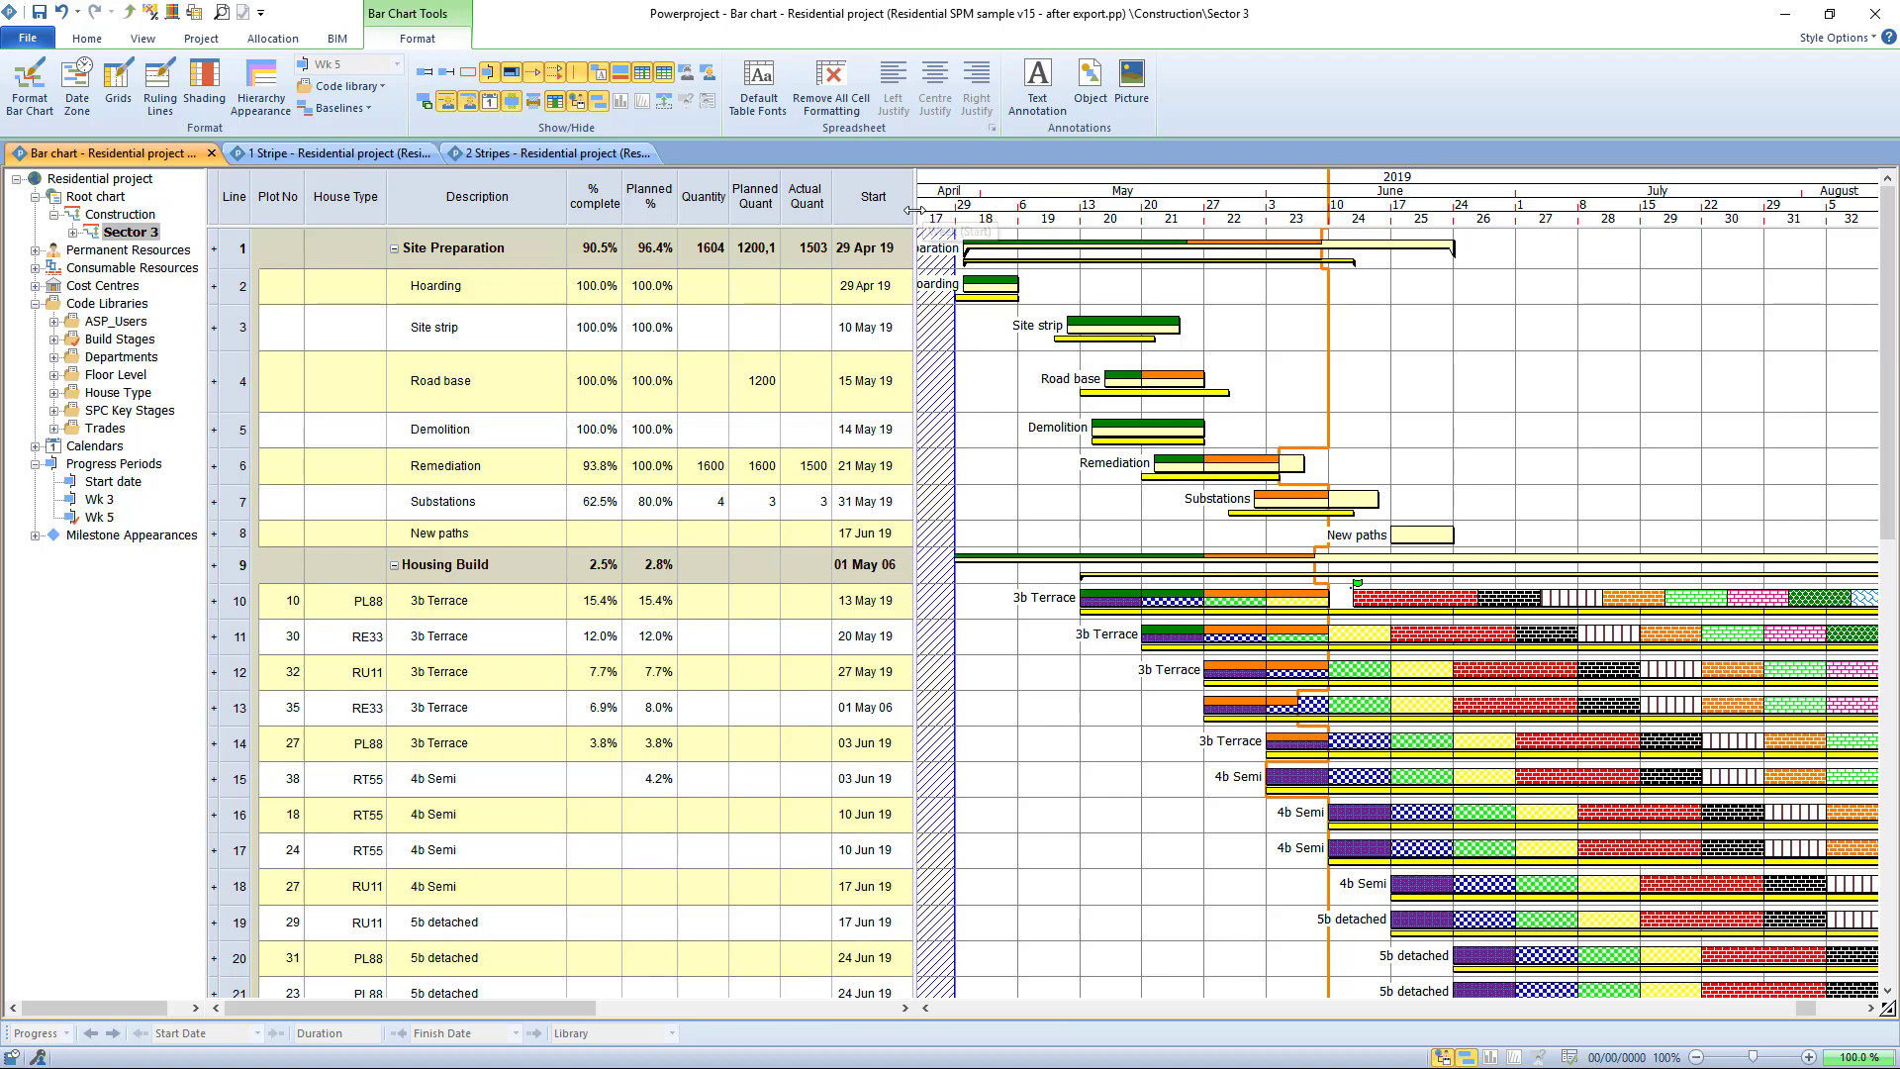
Step: Widen the task table and browse the New Text notes column's Field > Miscellaneous options without changing anything
left_click_drag(910, 210, 1289, 262)
left_click(1002, 196)
right_click(985, 208)
mouse_move(1158, 439)
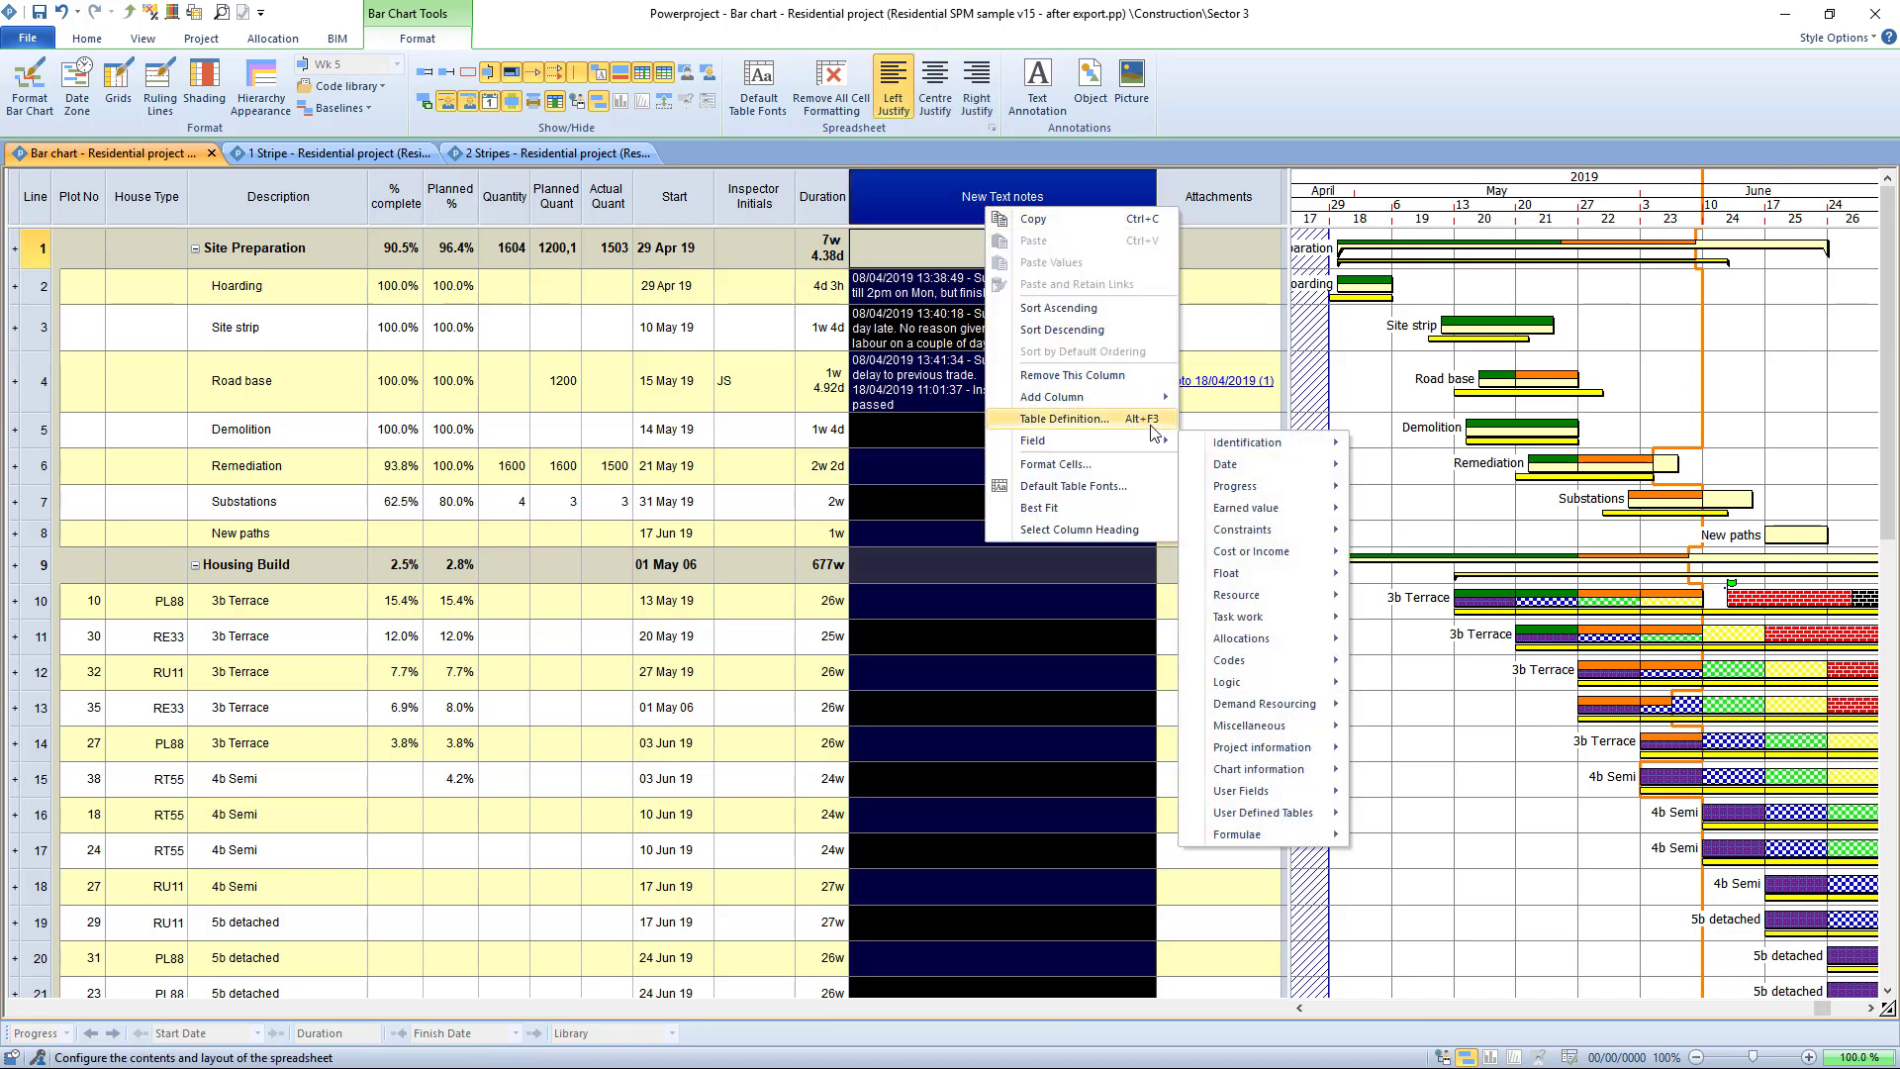
mouse_move(1296, 442)
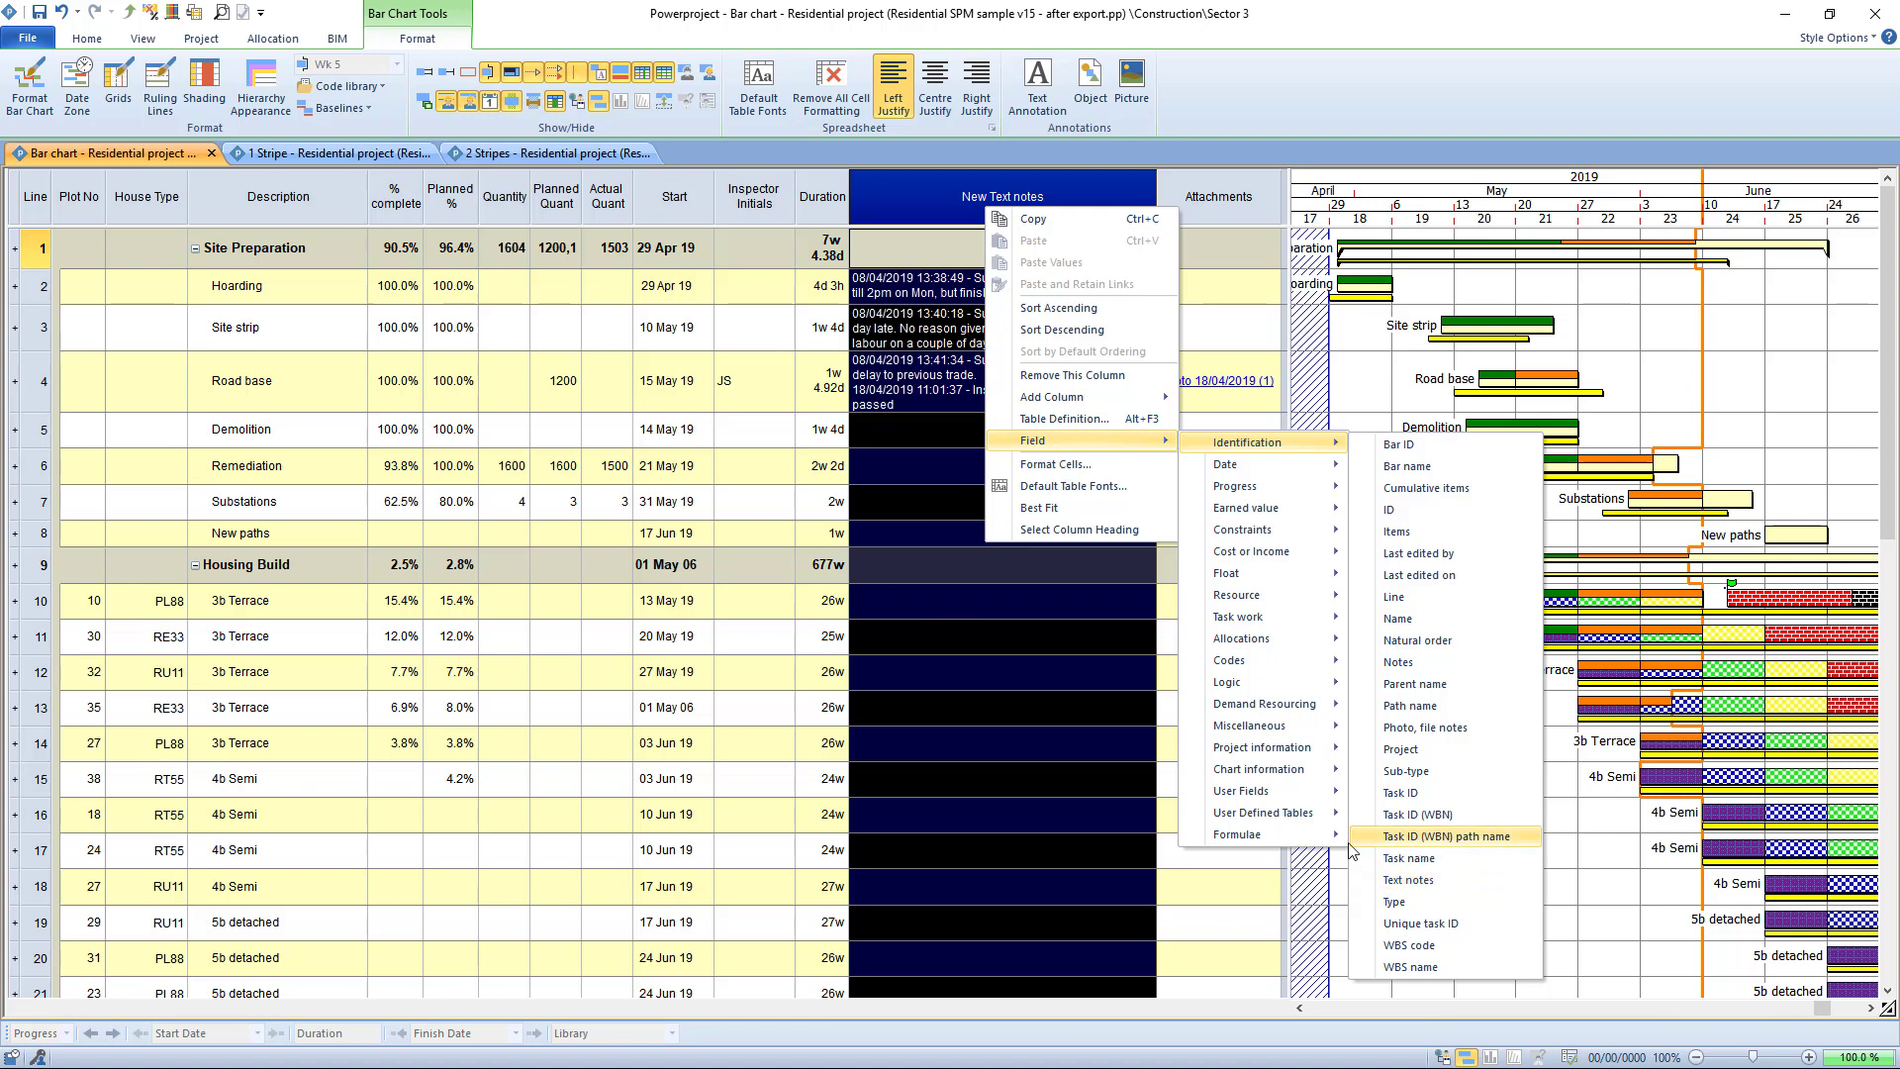
mouse_move(1304, 732)
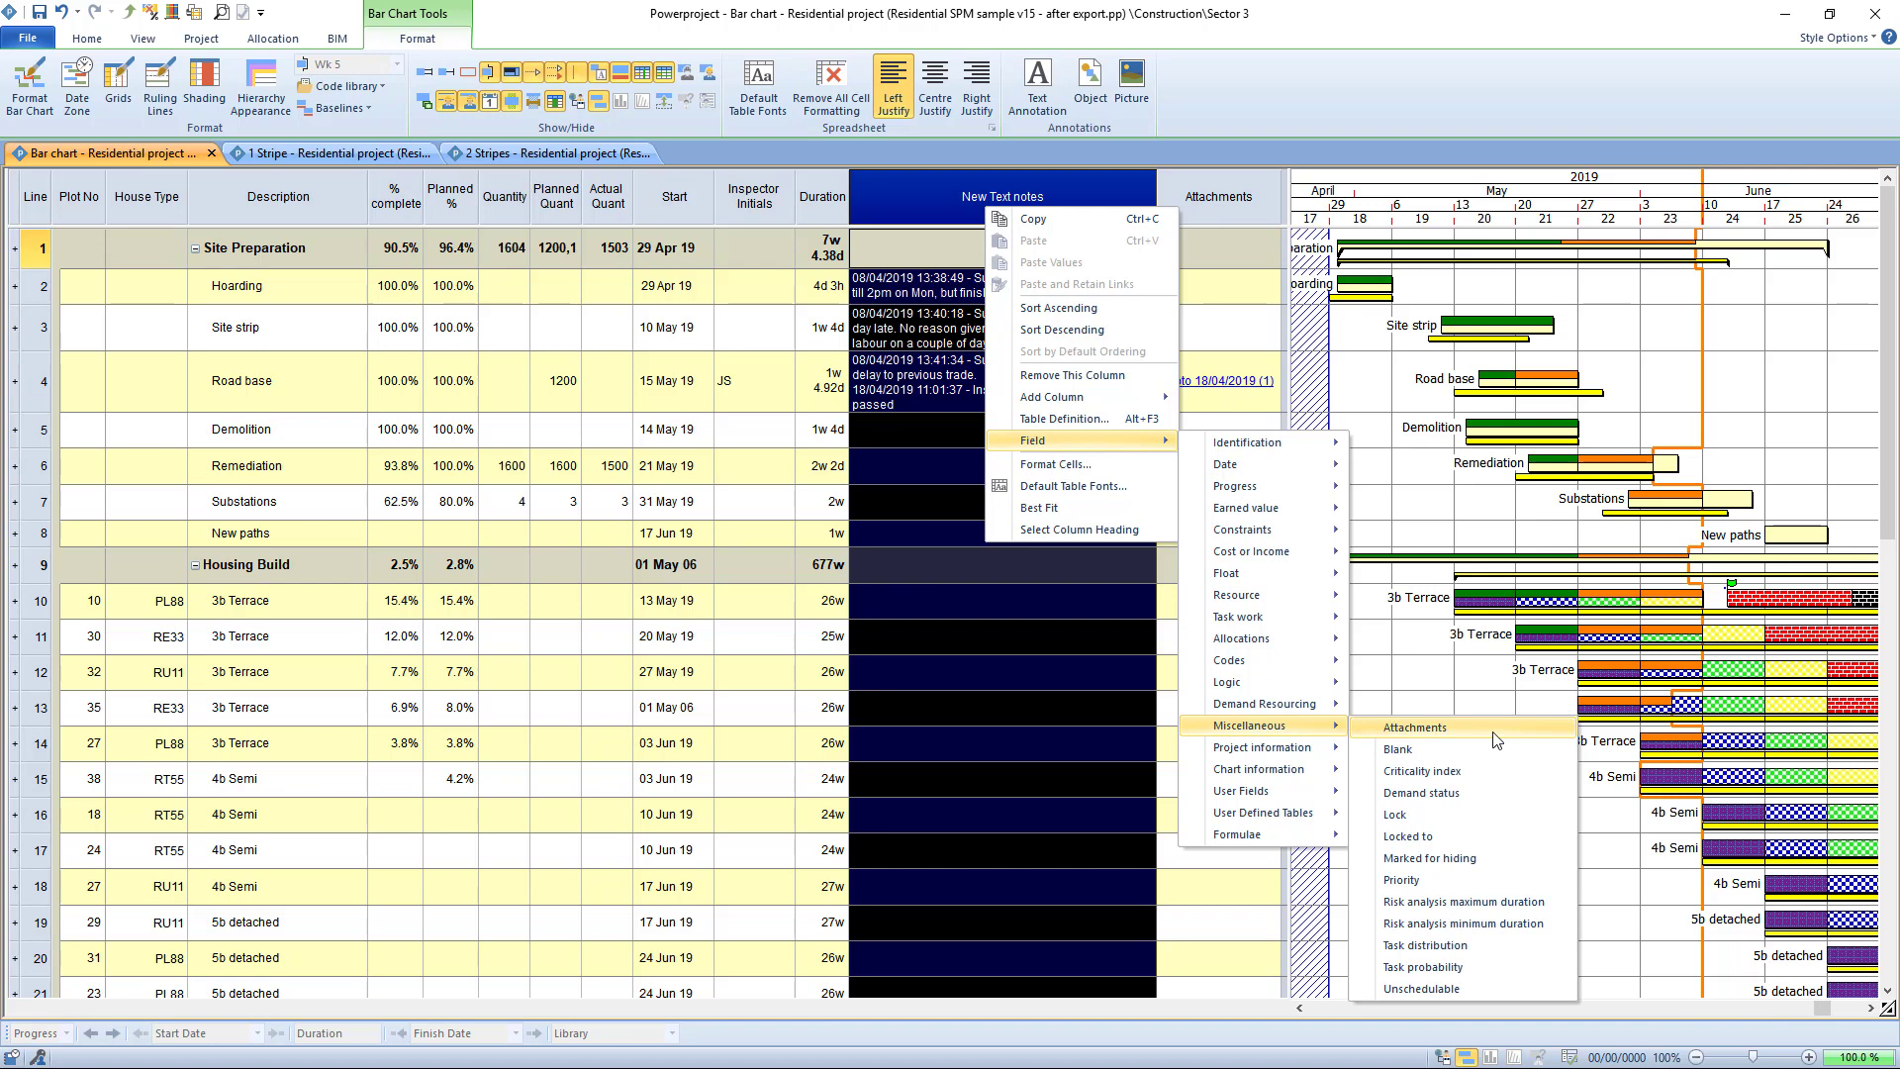
left_click(1400, 504)
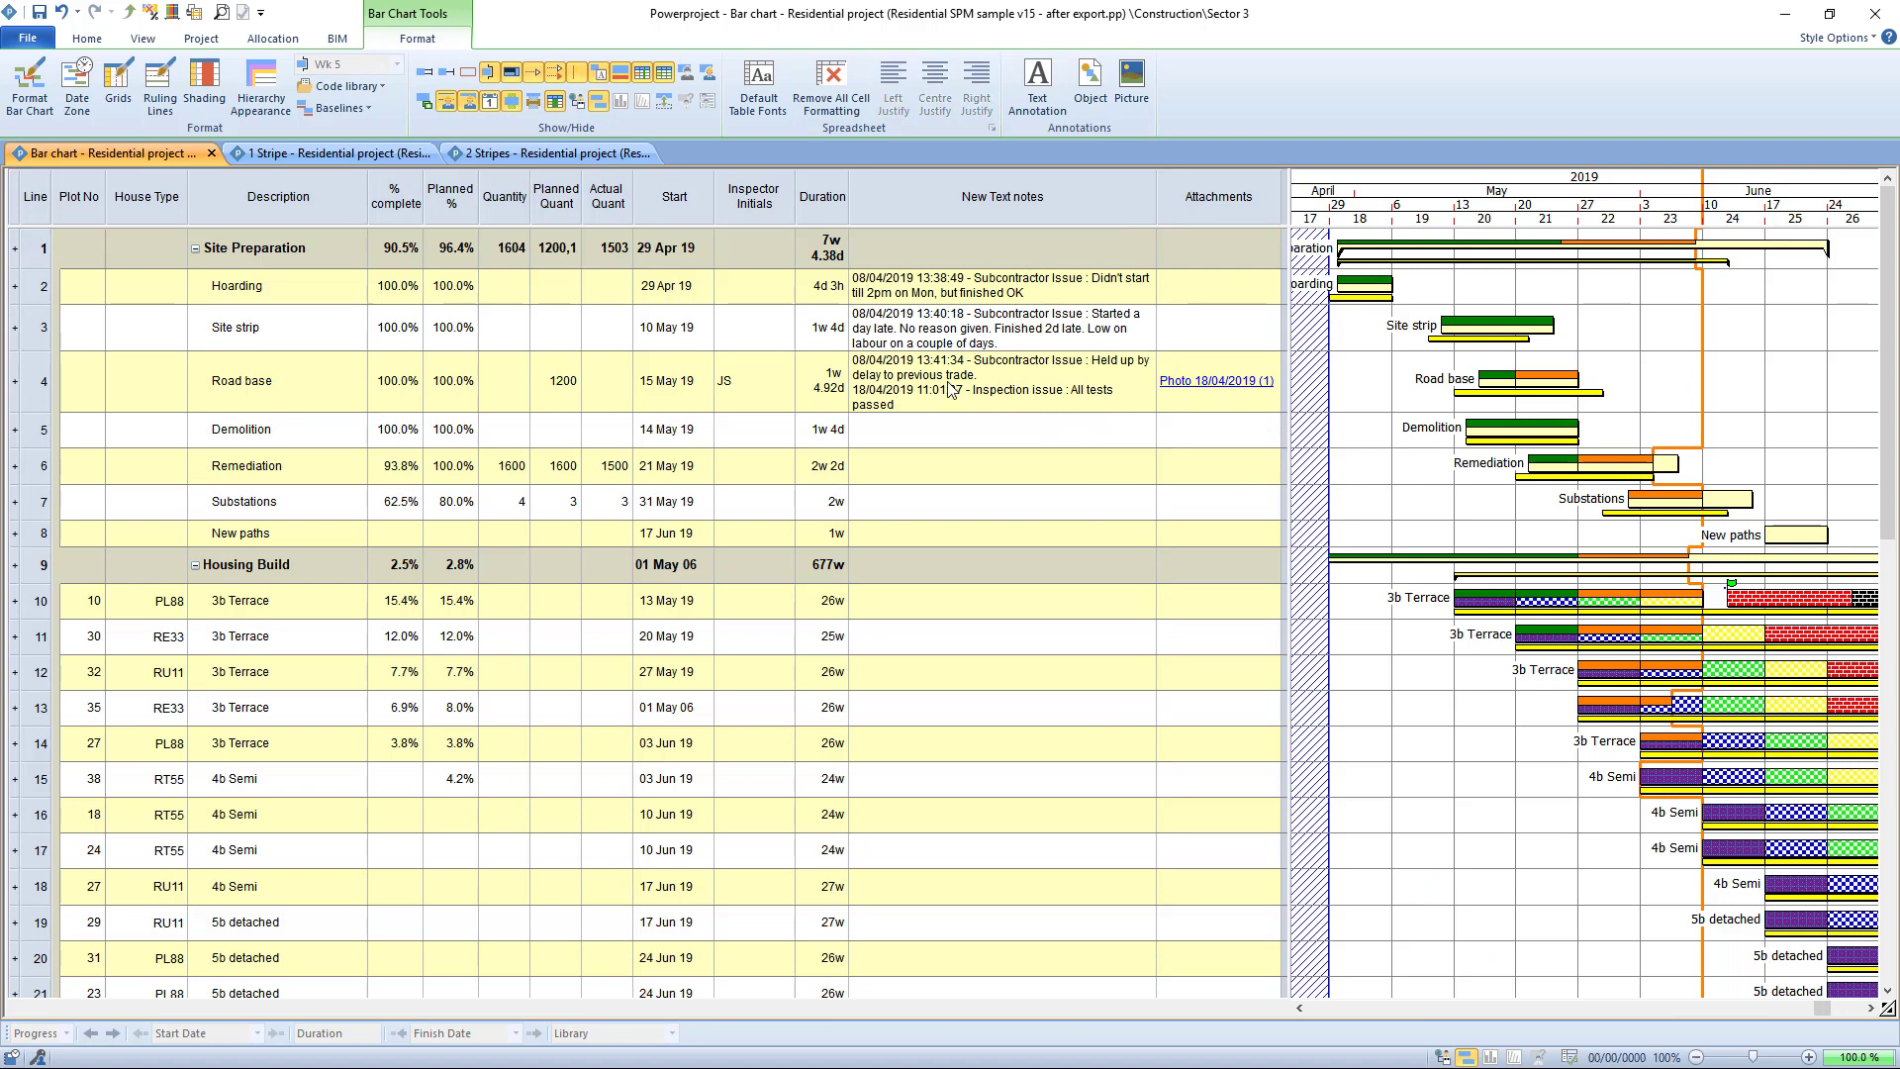
Step: Narrow the New Text notes column so Road base's notes wrap fully, then widen the bar chart
left_click(883, 376)
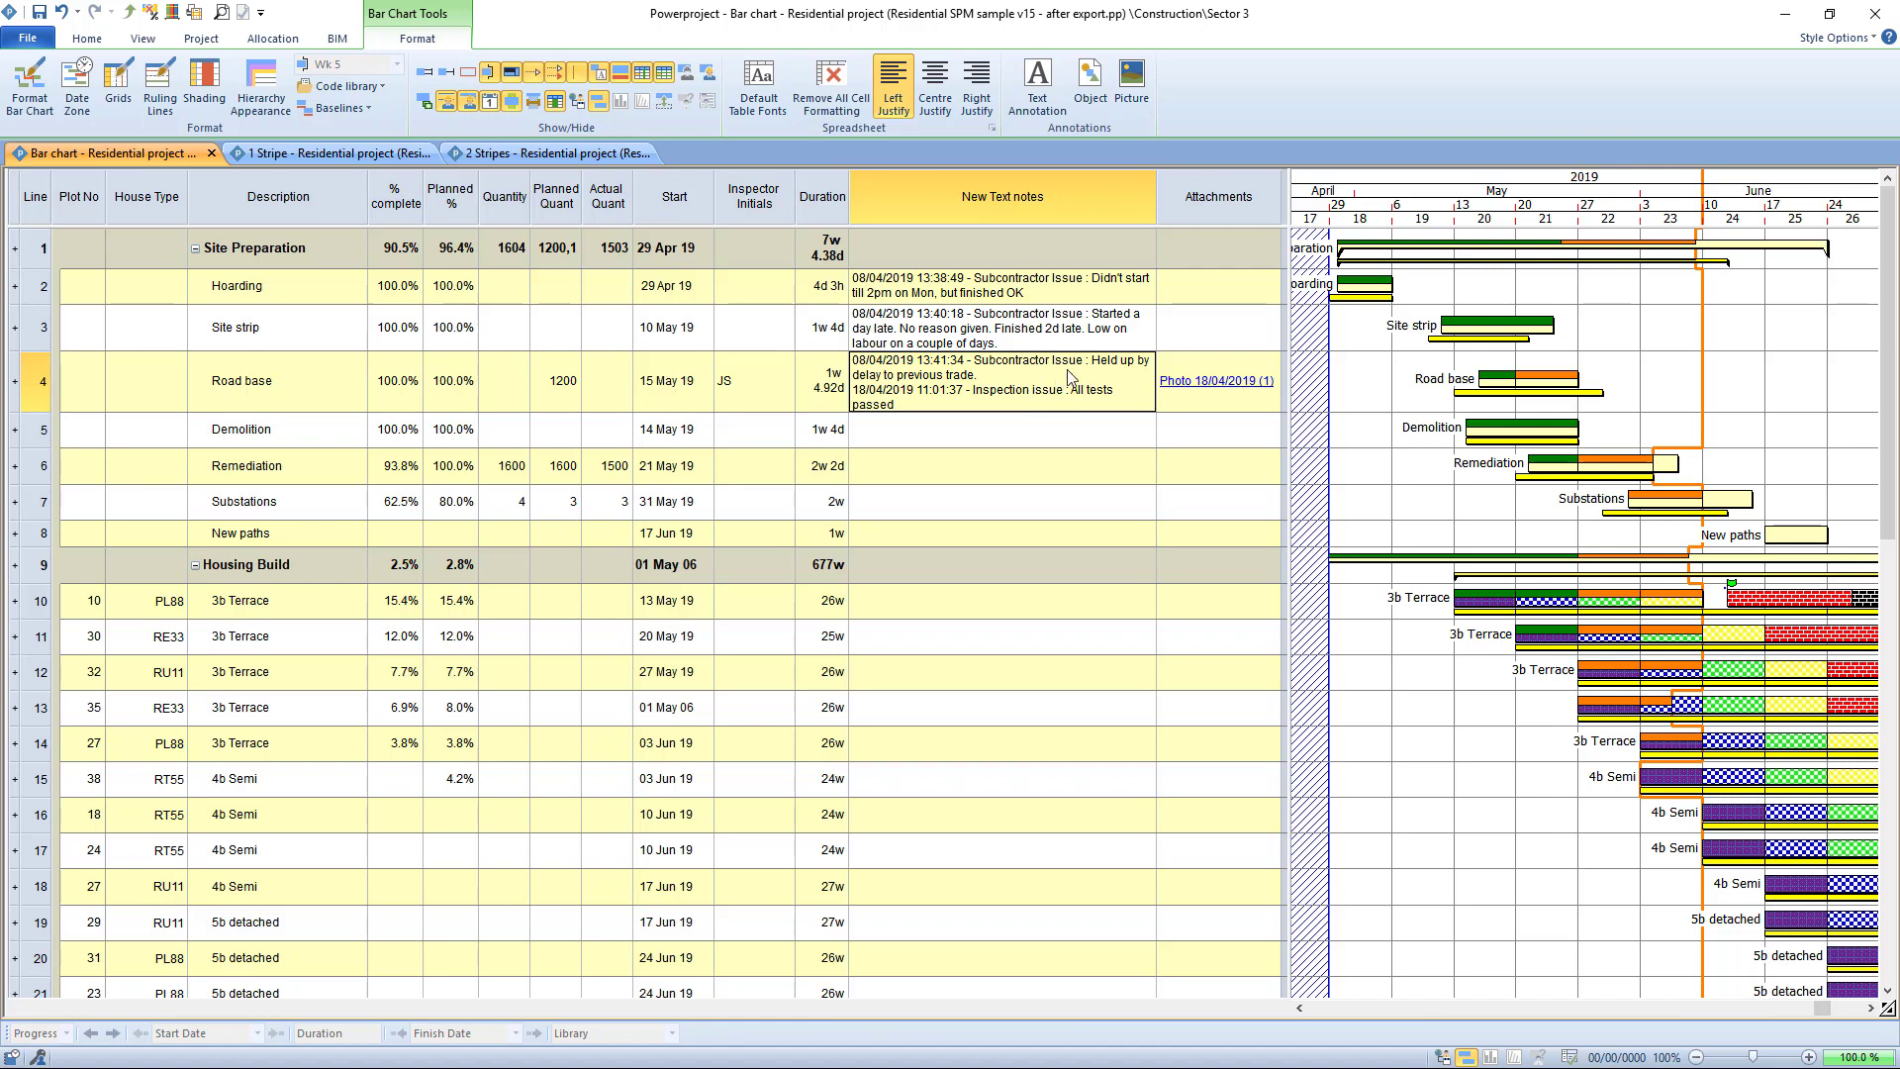
left_click_drag(1156, 218, 1059, 221)
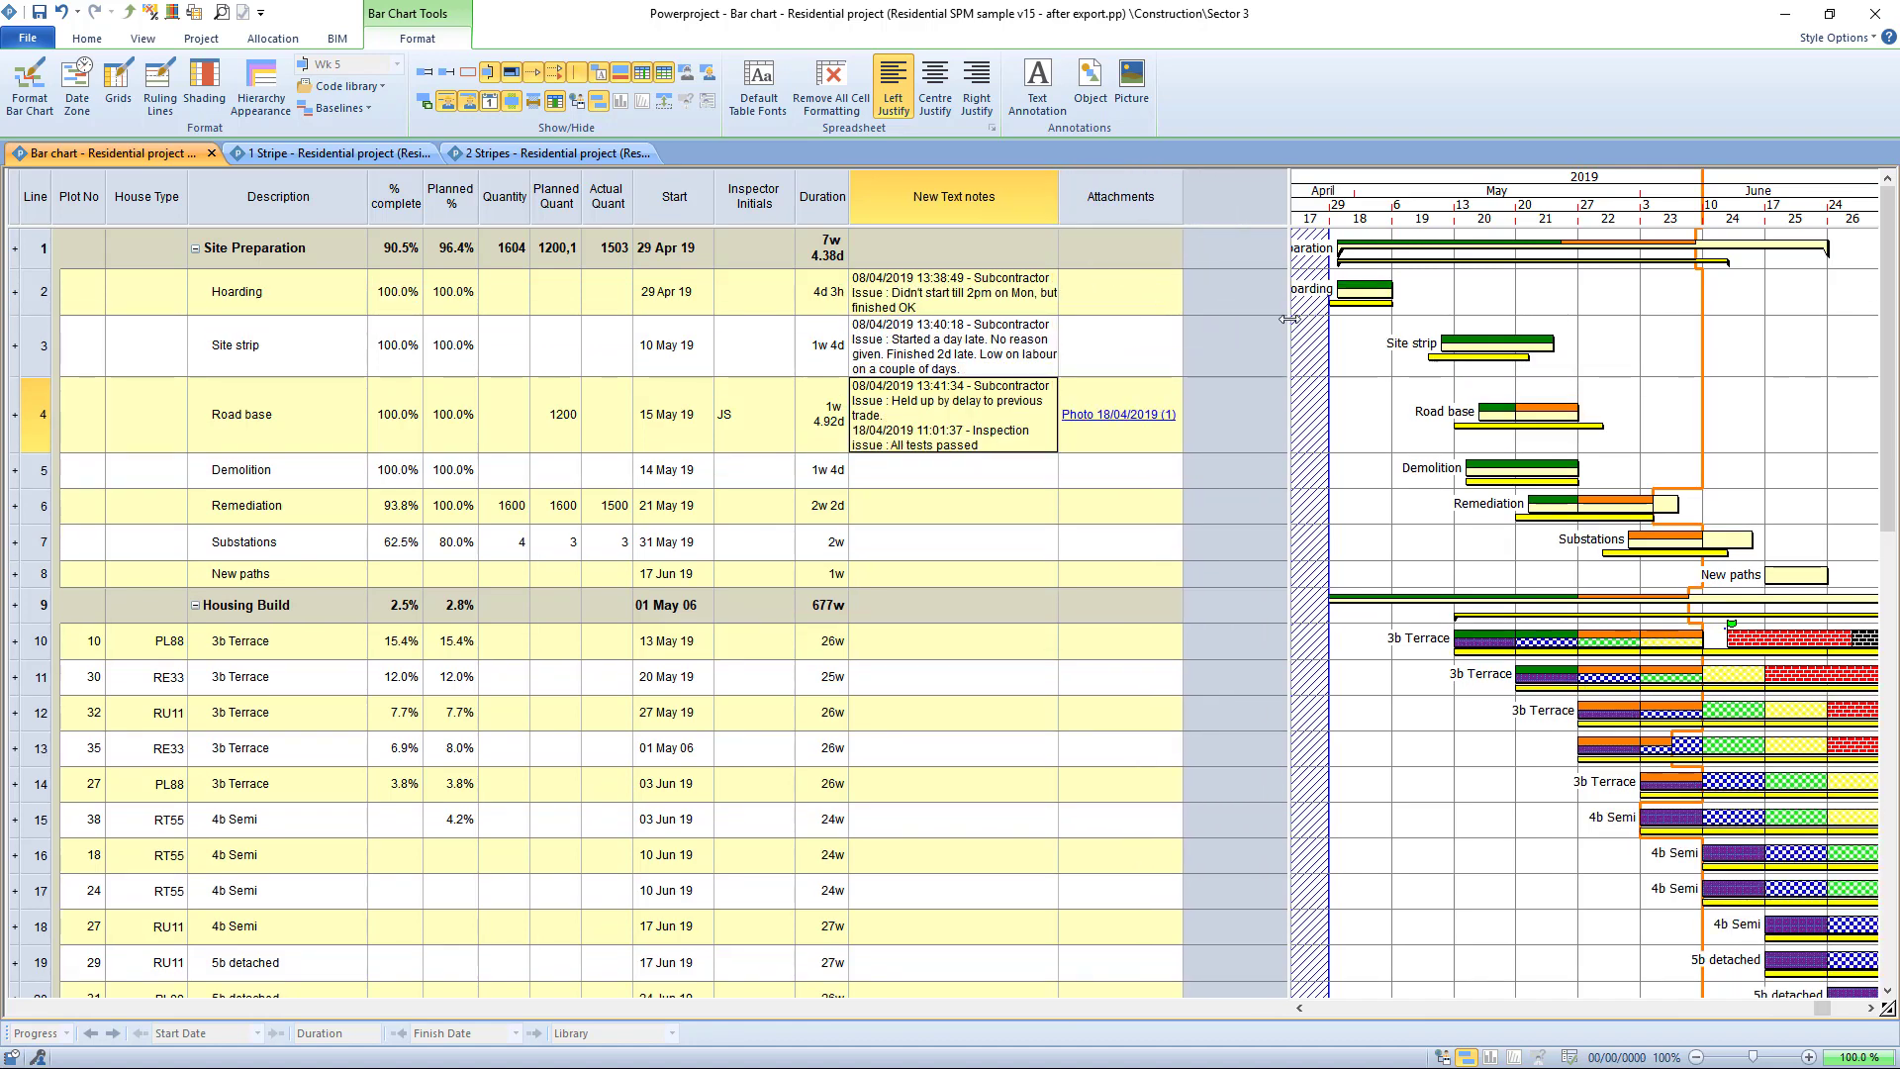
left_click_drag(1285, 324, 1188, 277)
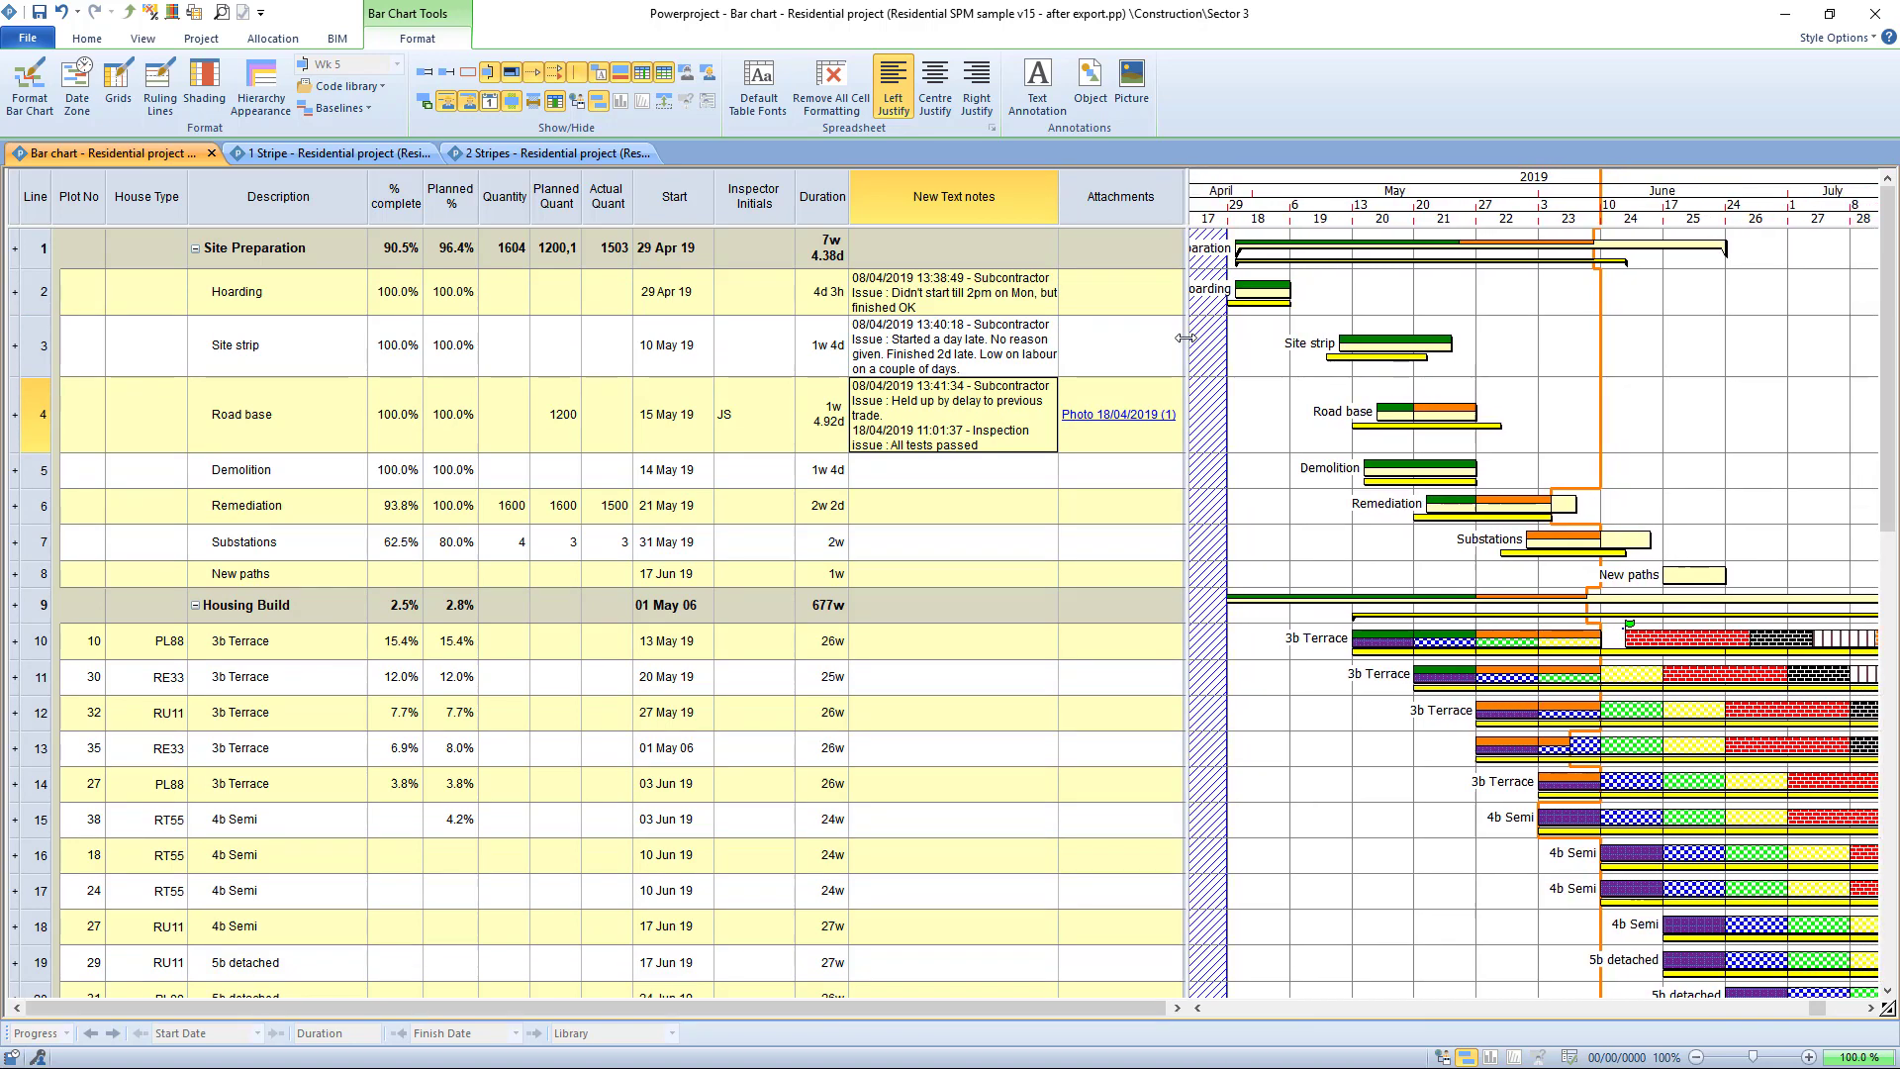
Step: Open Road base's notes and attachments and view its Photo 18/04/2019 site photo
double_click(1133, 425)
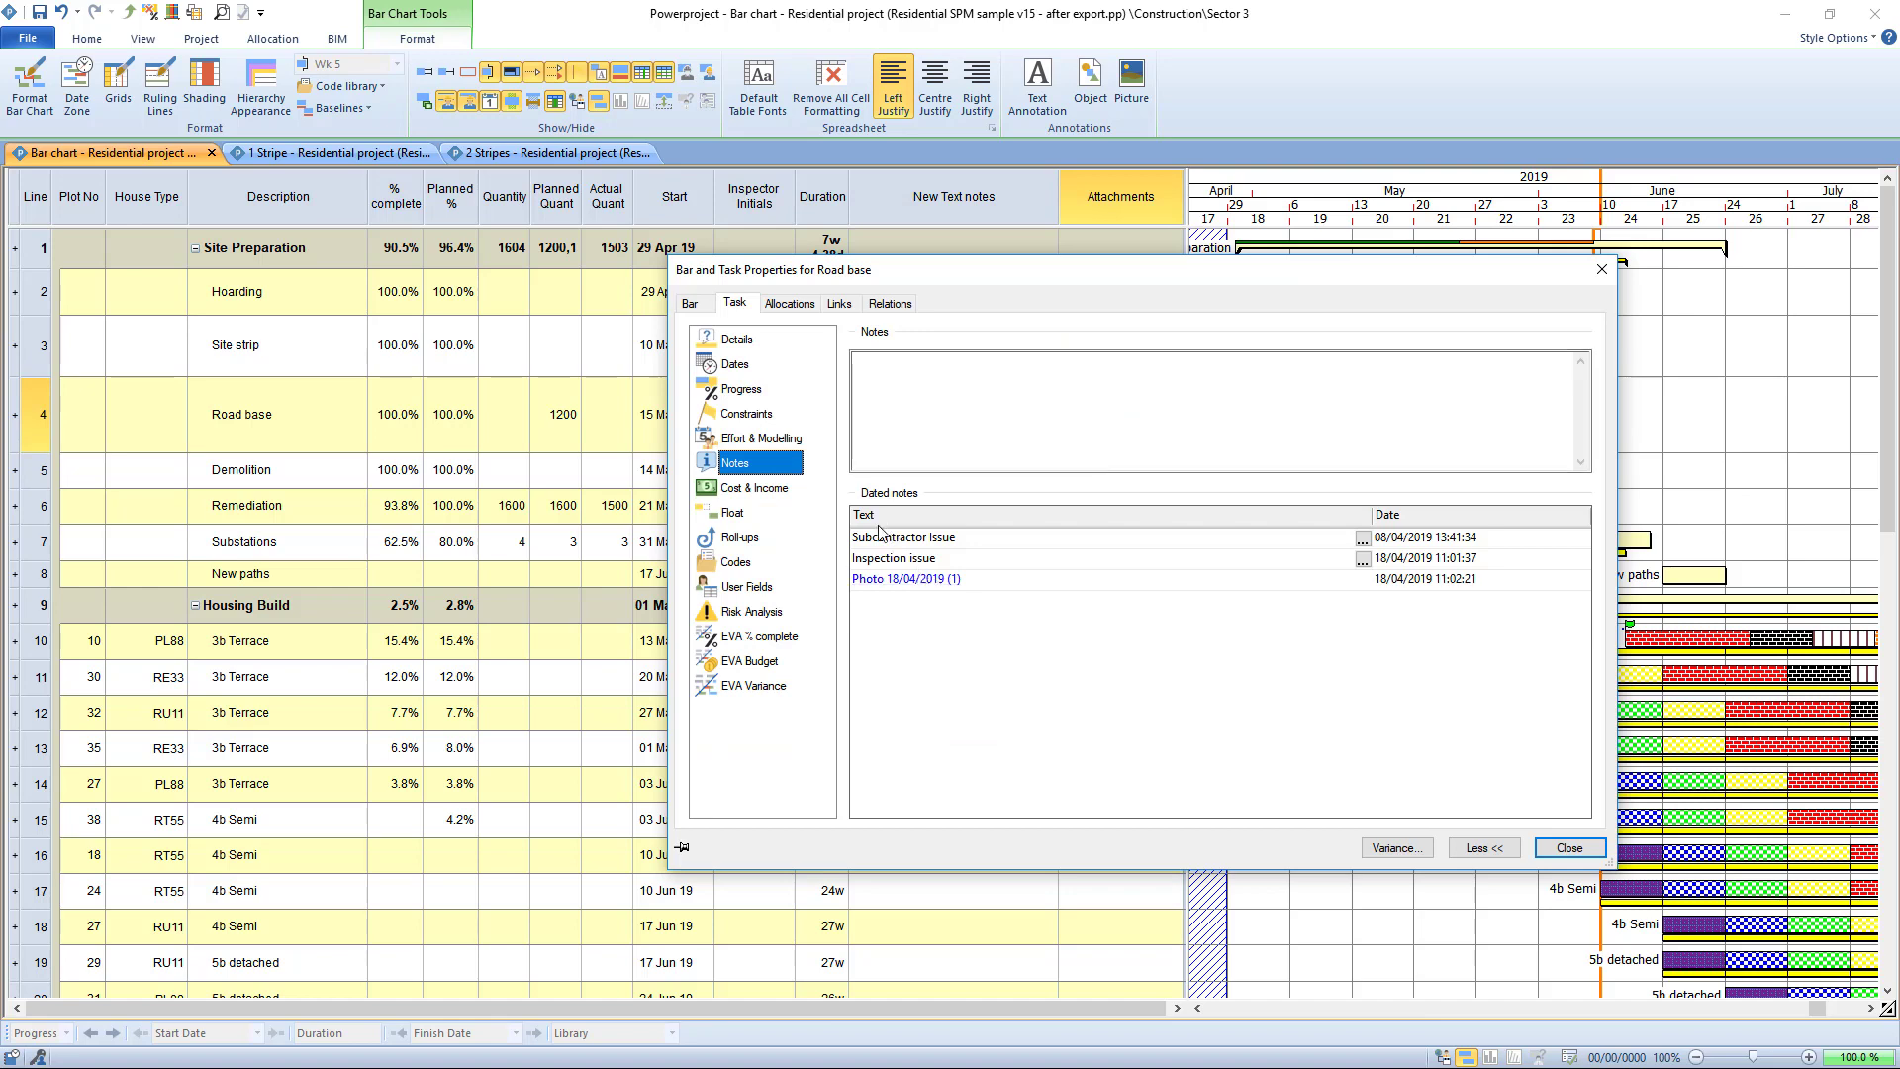
left_click(883, 582)
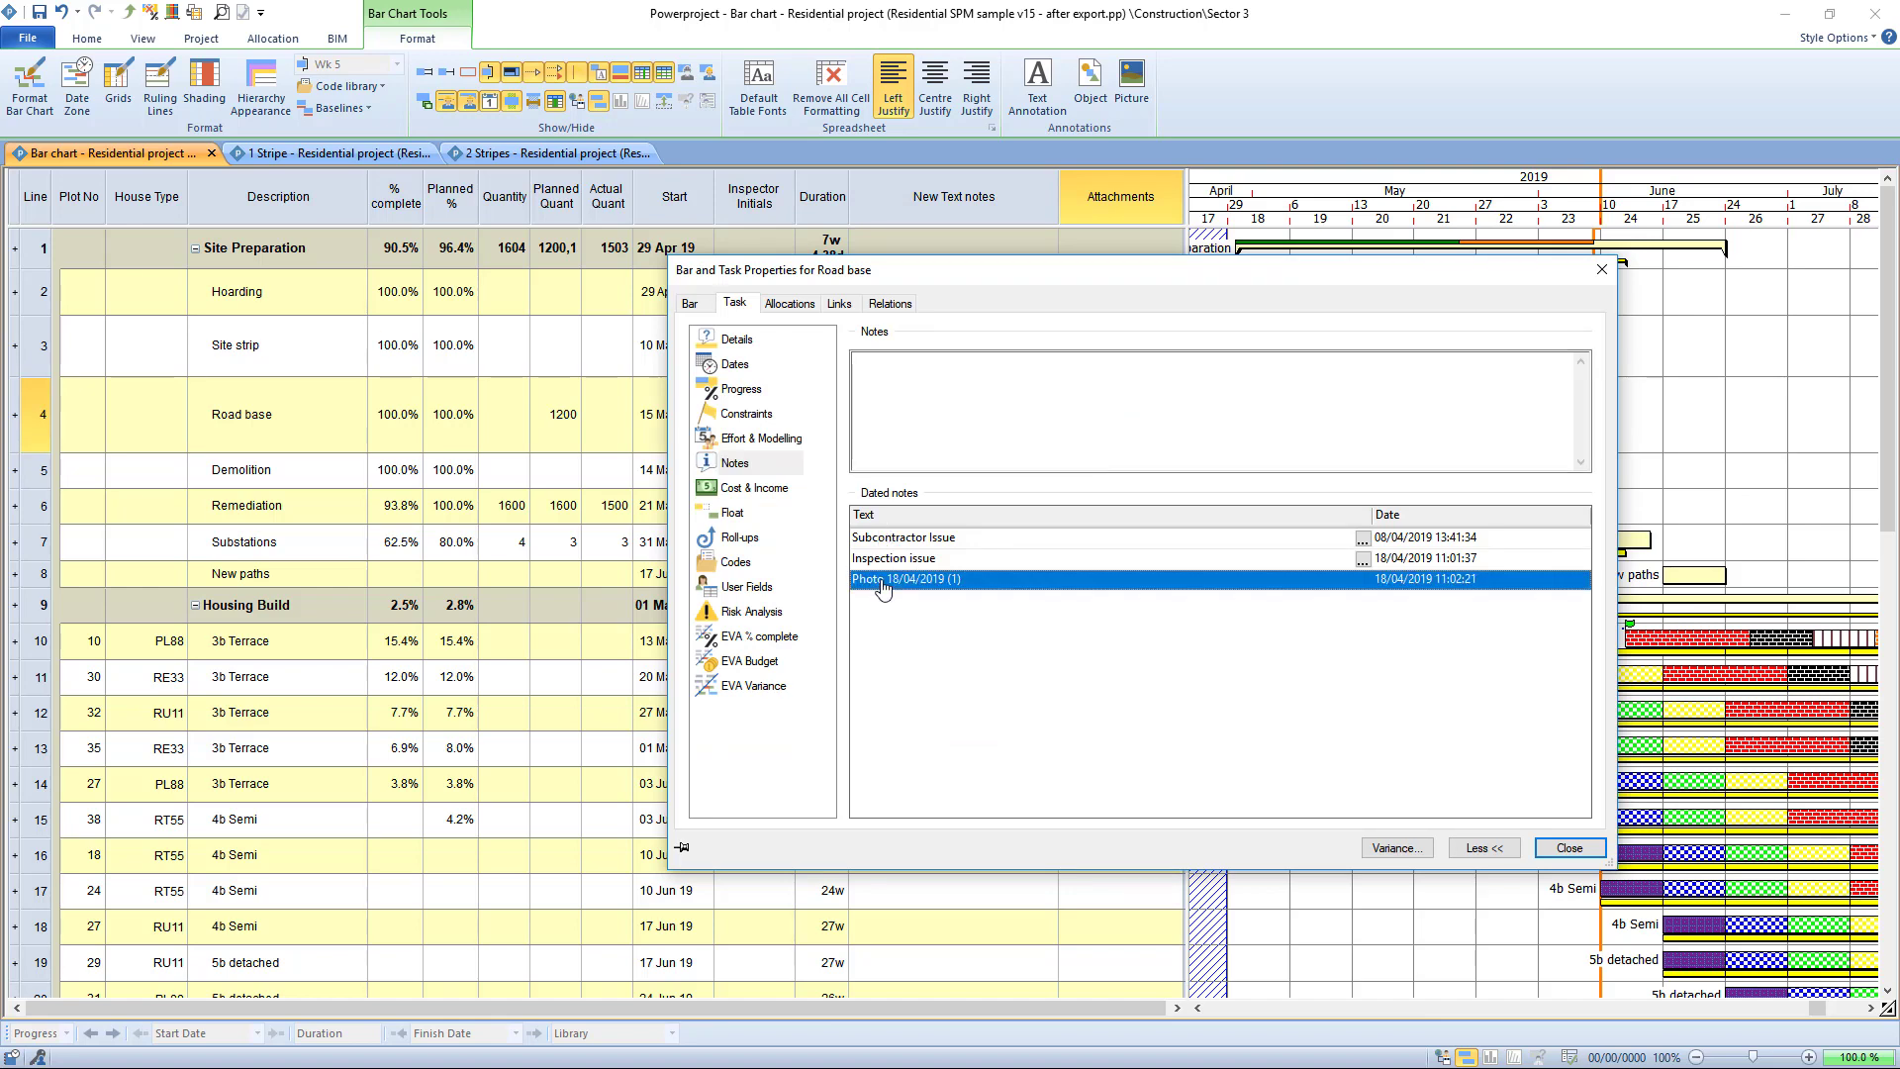
double_click(898, 582)
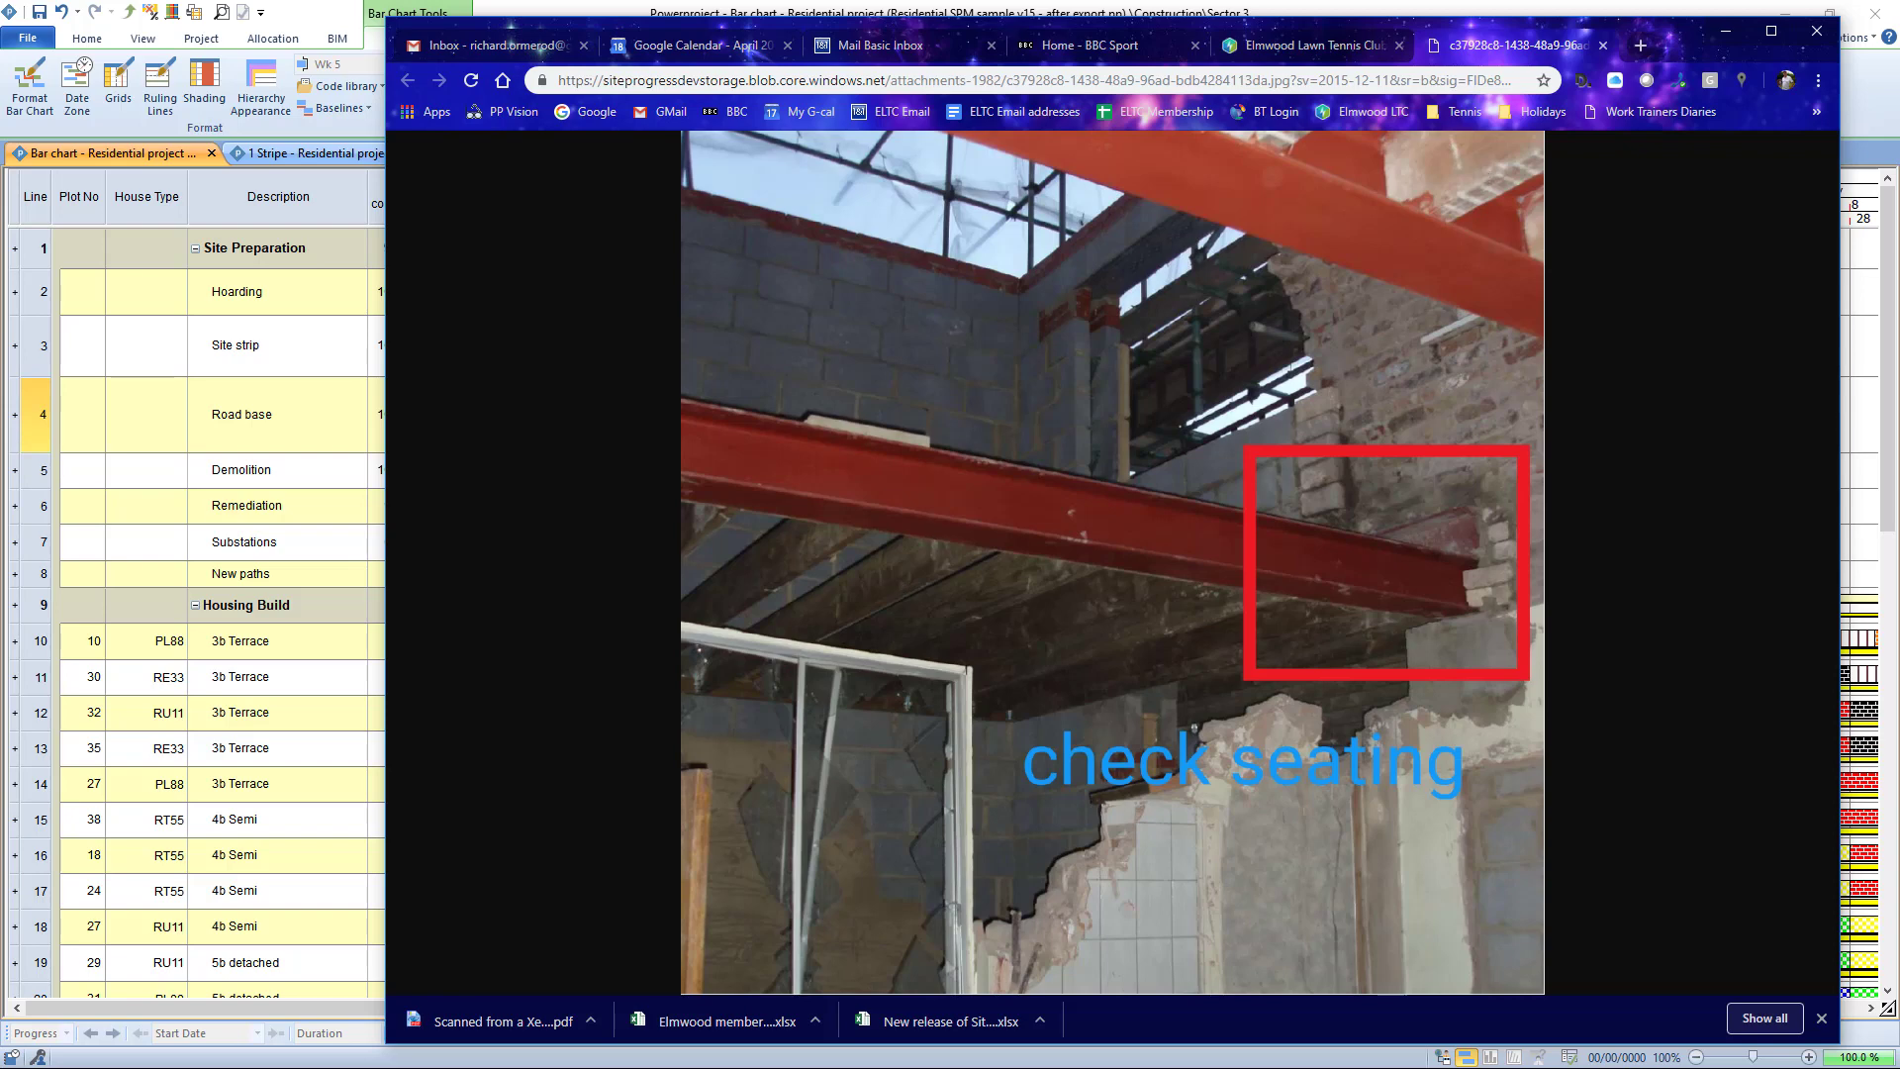
Step: Close the photo and Road base properties, then widen the bar chart through August 2019
left_click(1724, 32)
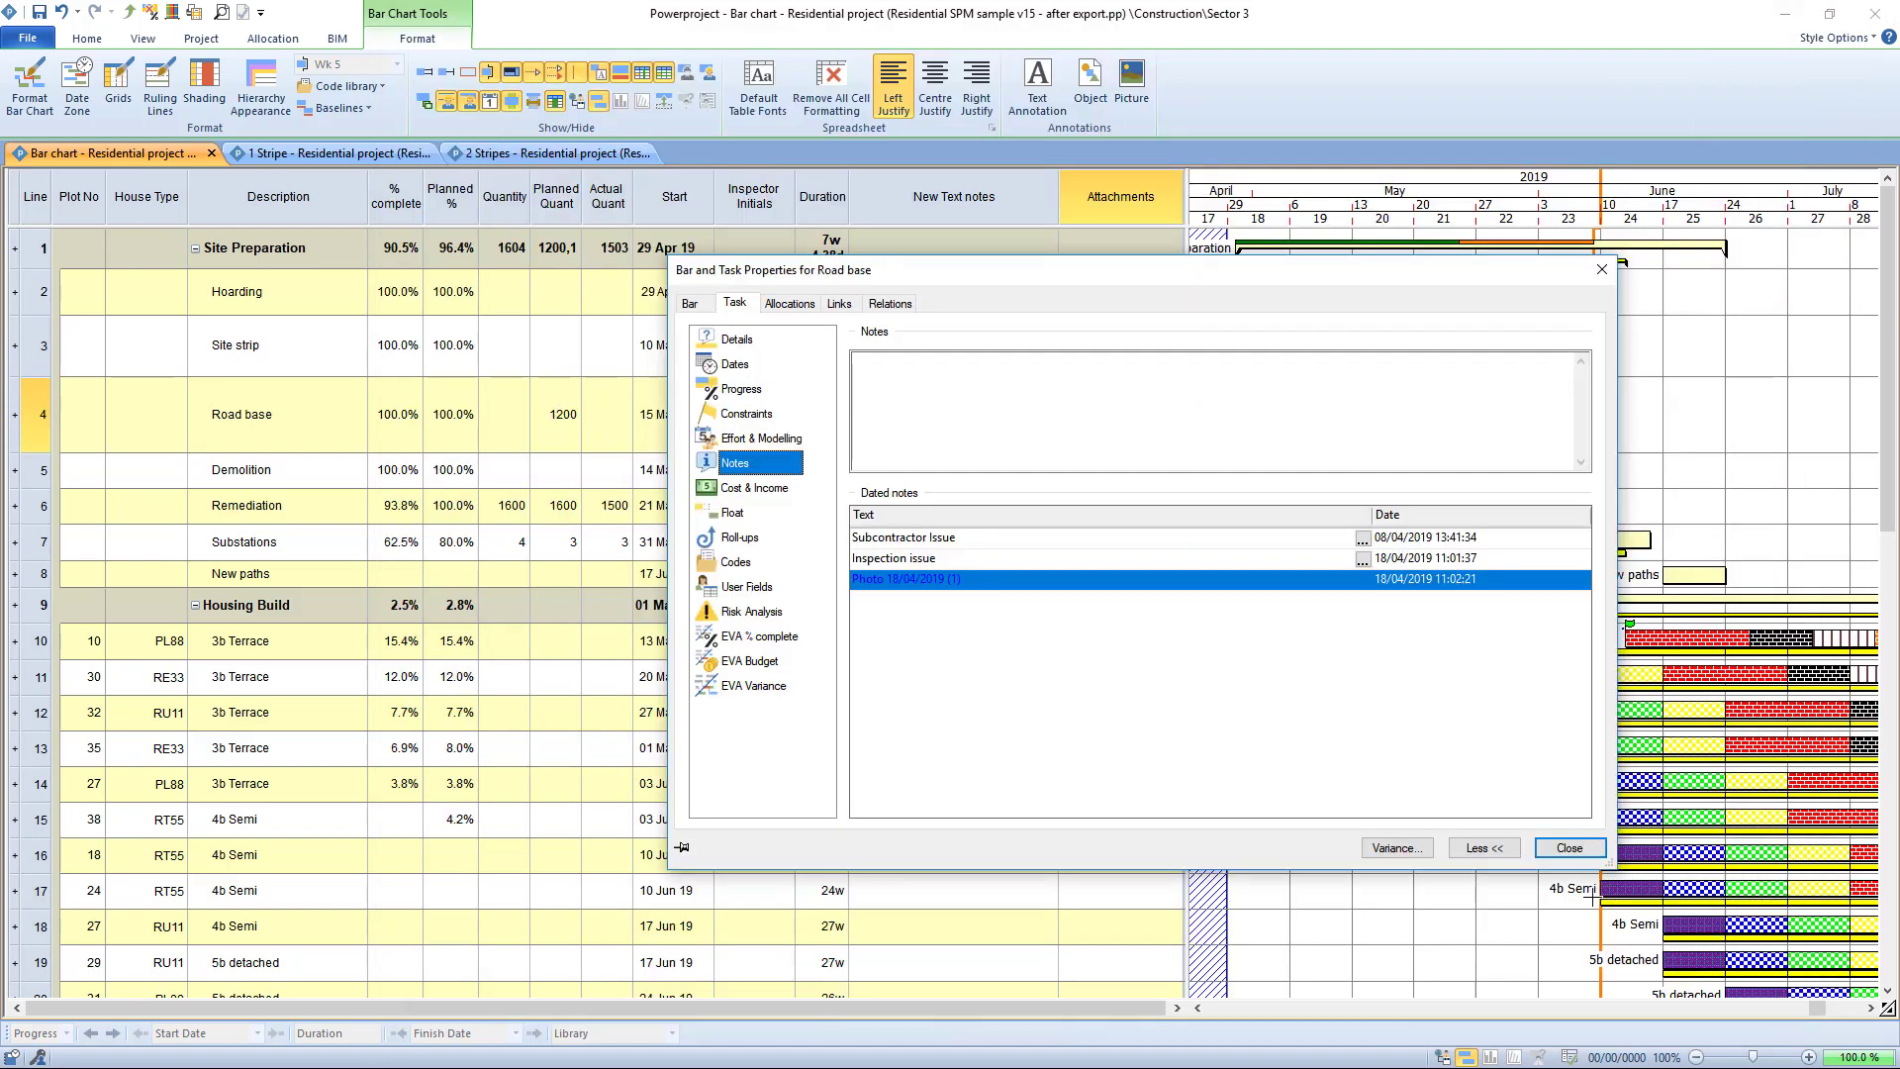
left_click(1574, 853)
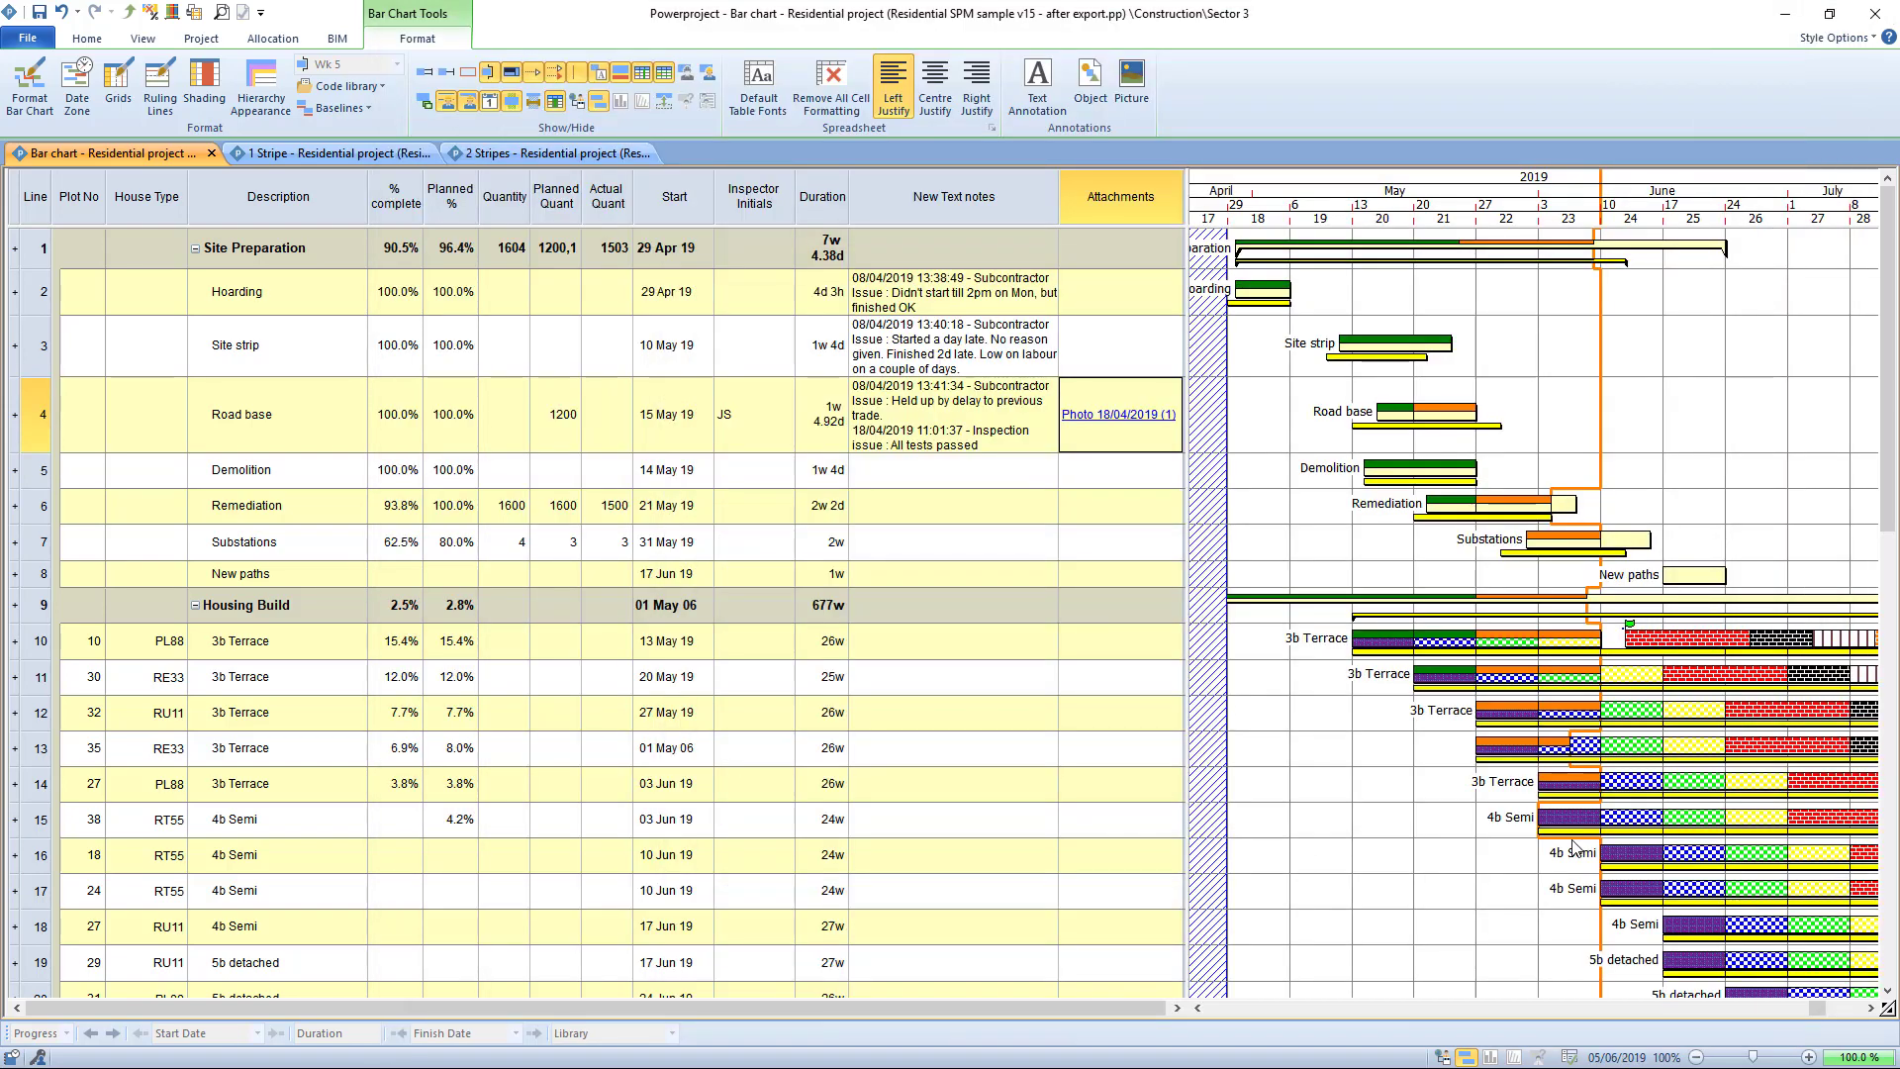
left_click(1299, 396)
left_click_drag(1185, 215, 721, 226)
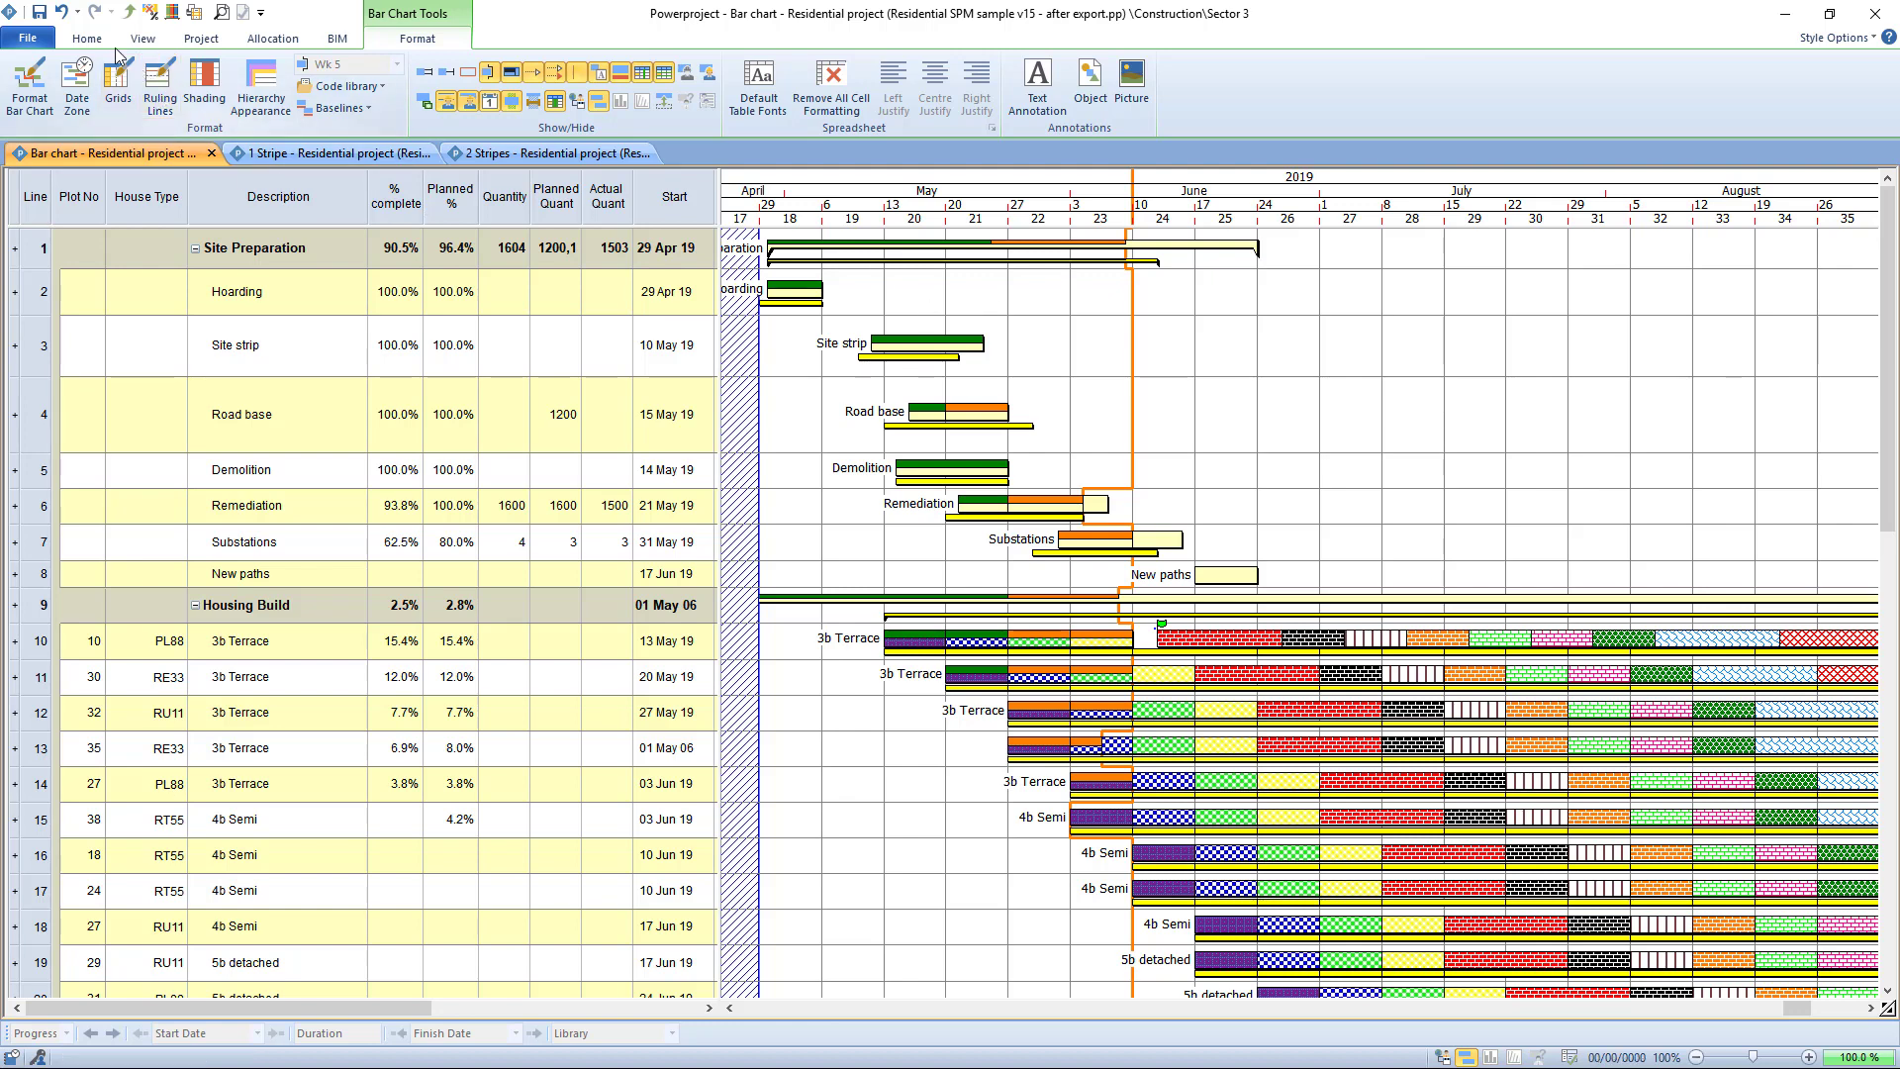
Step: Run Reschedule Branch with the reschedule report switched off and dismiss the outcome notice
left_click(87, 38)
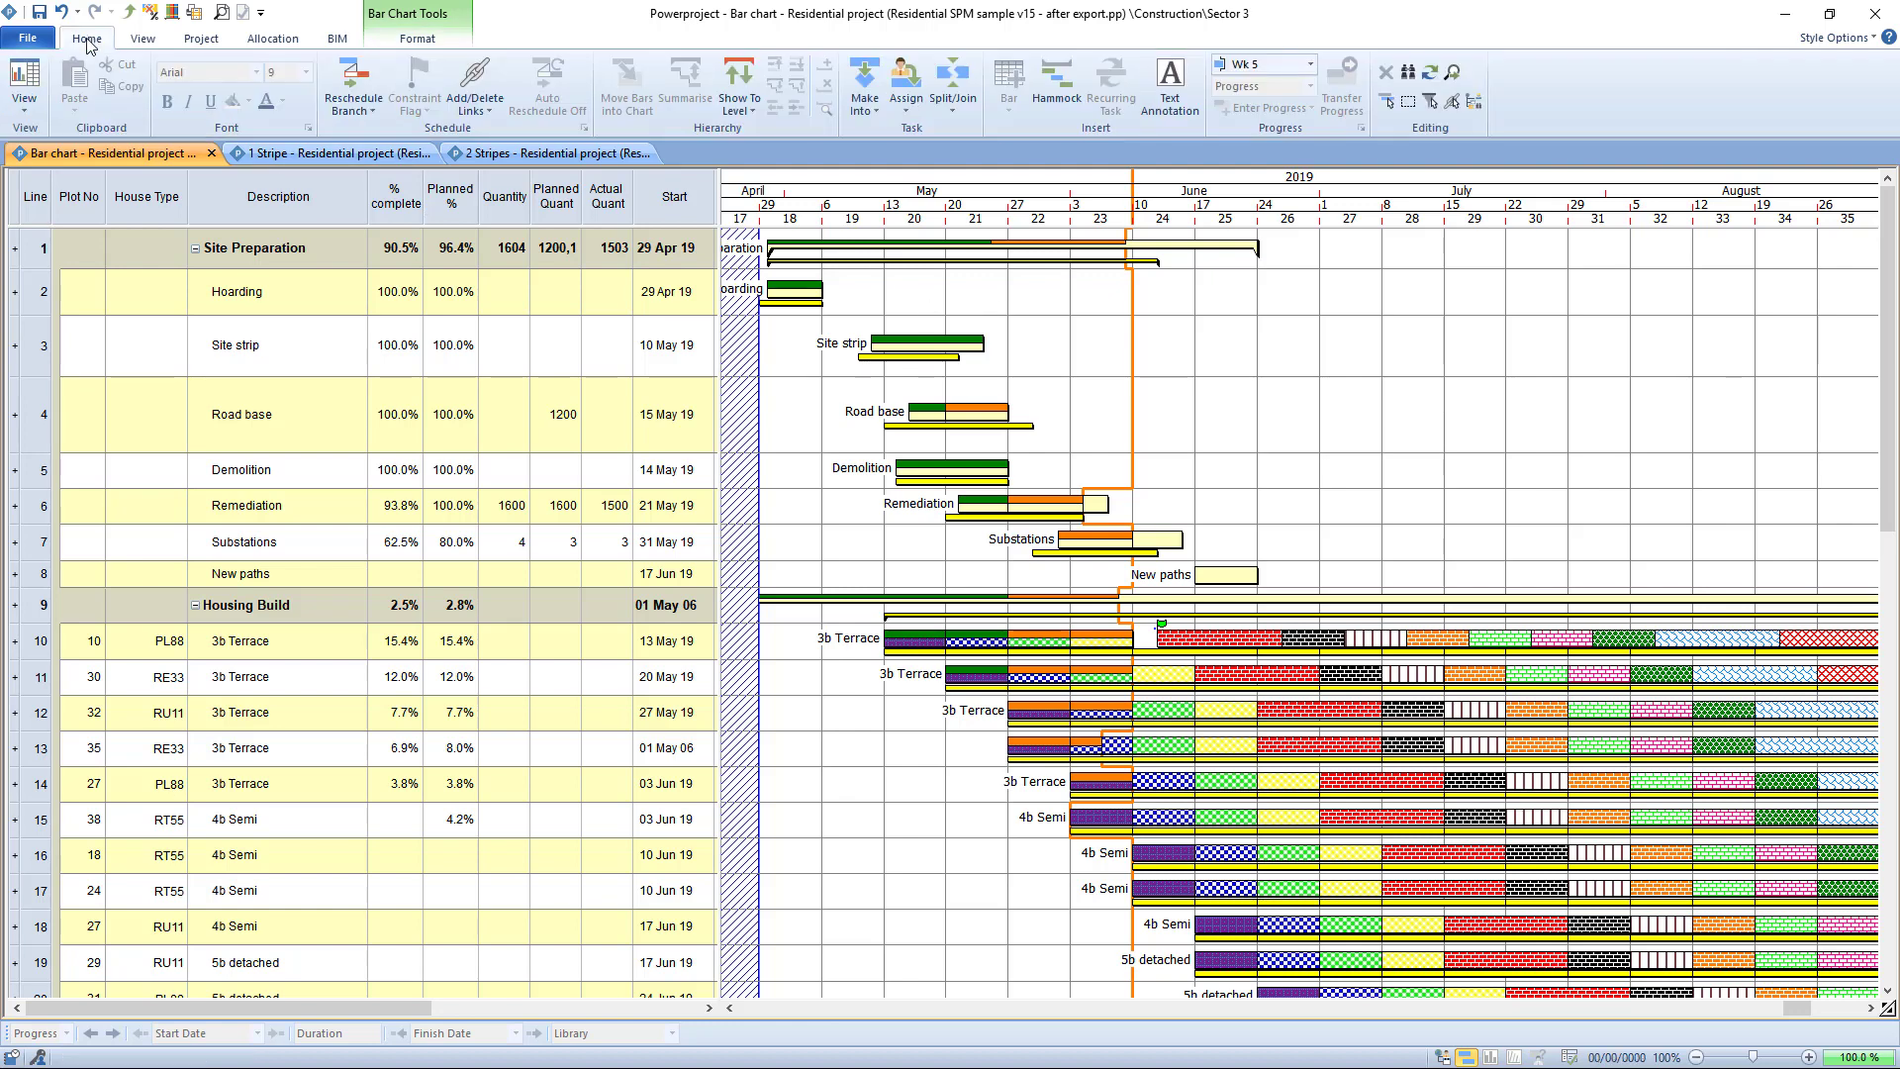
left_click(353, 87)
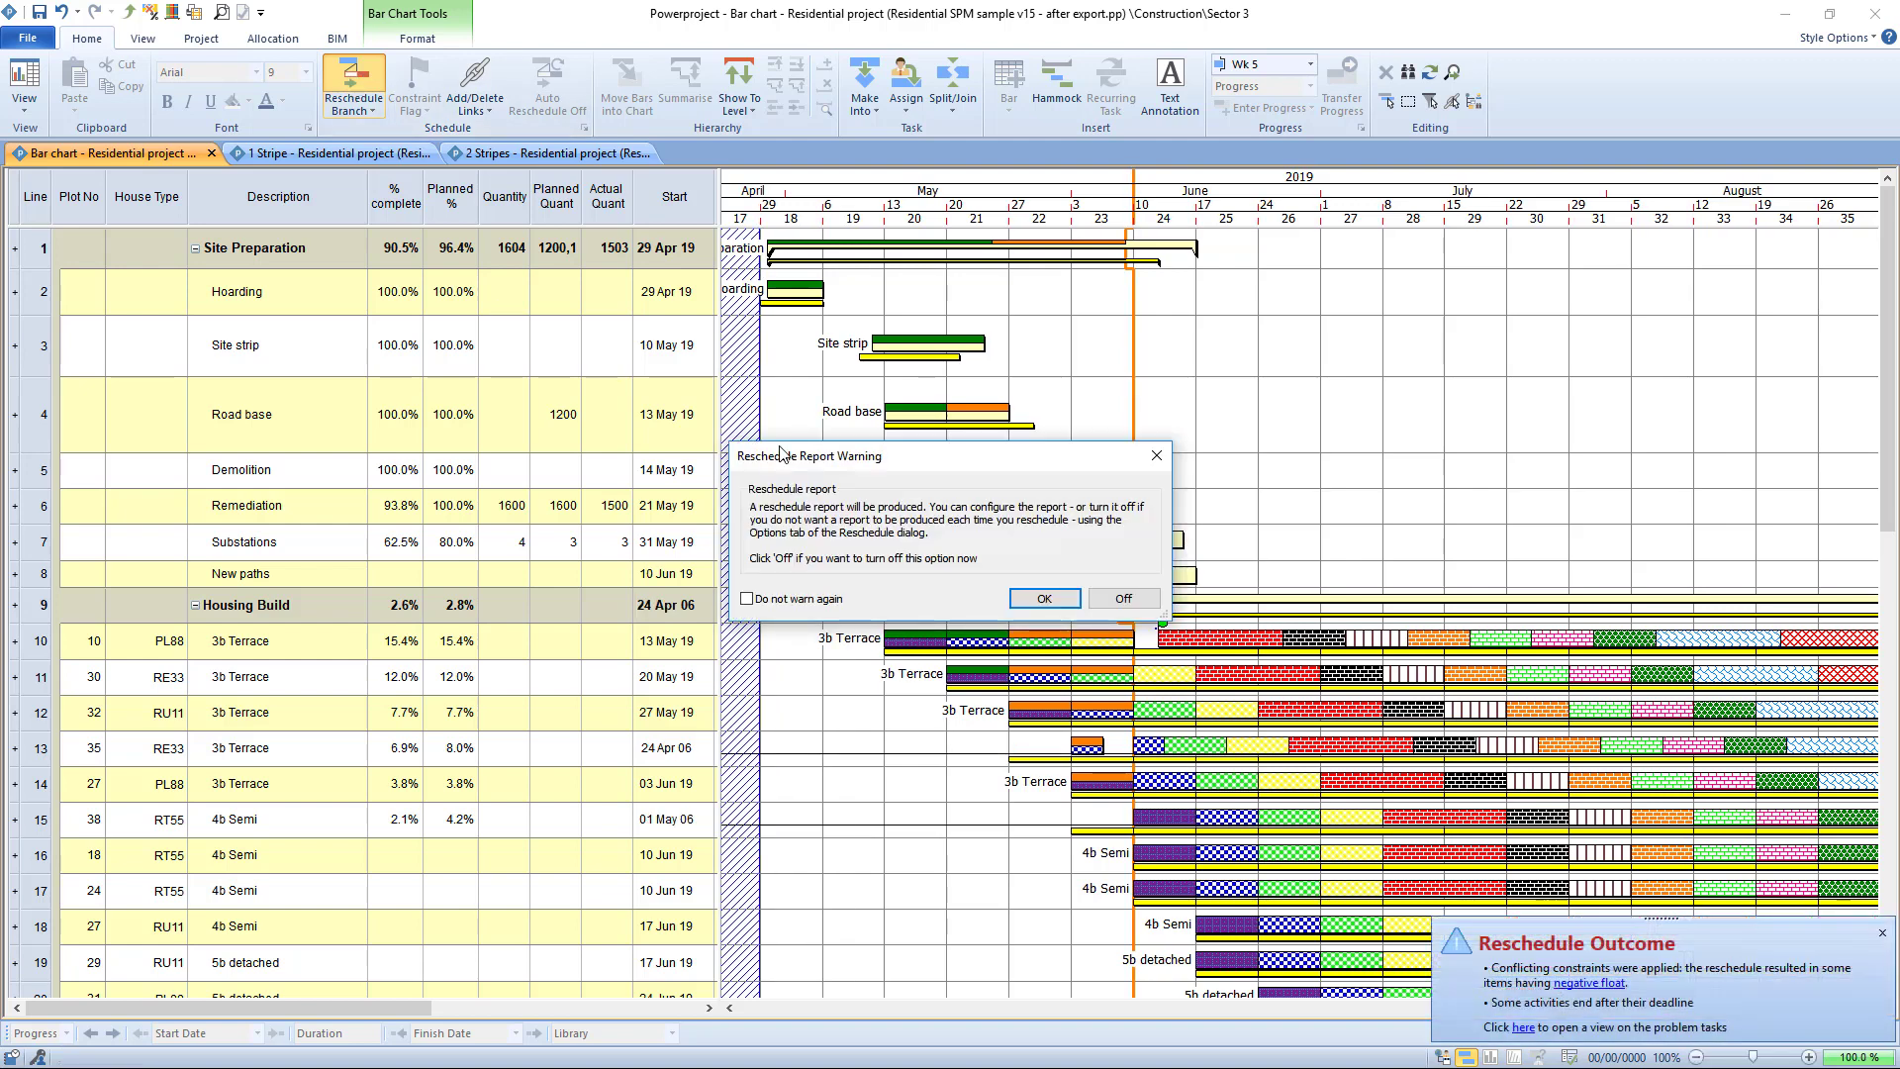
left_click(1134, 599)
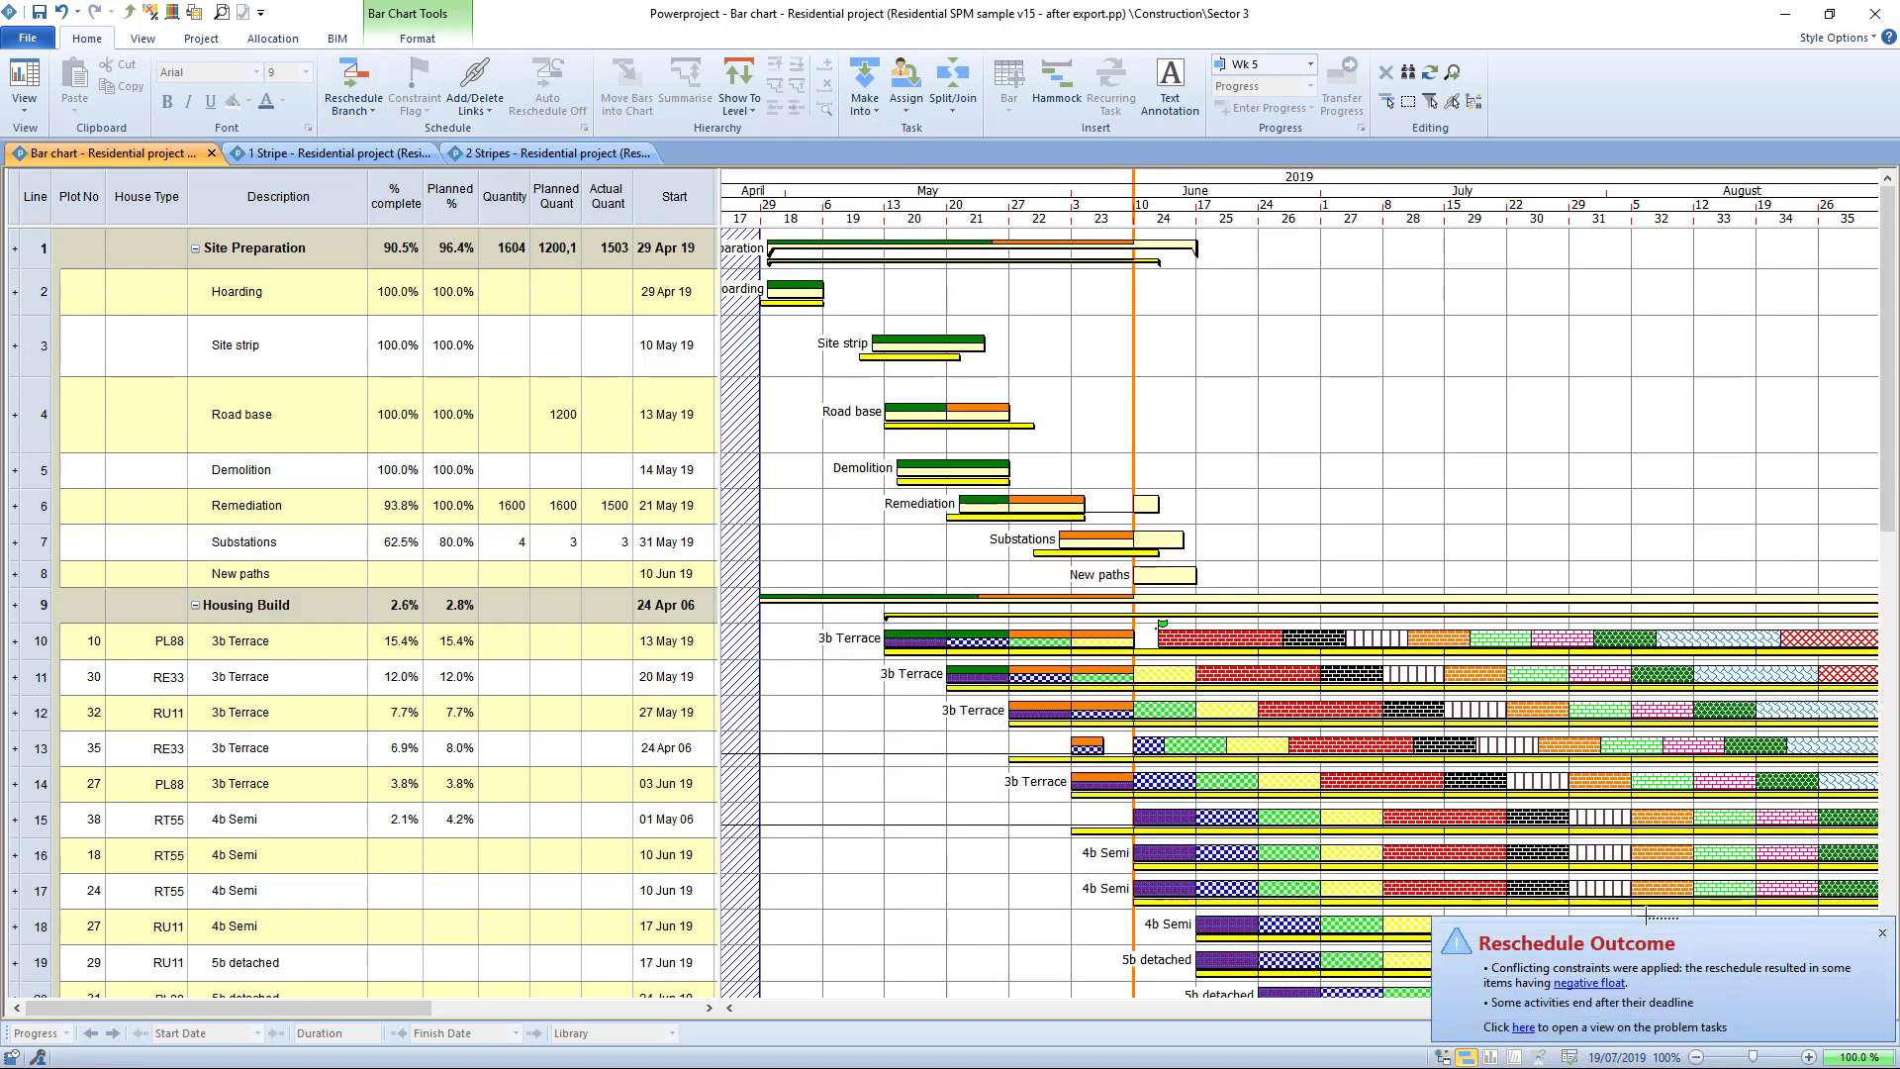
left_click(1882, 932)
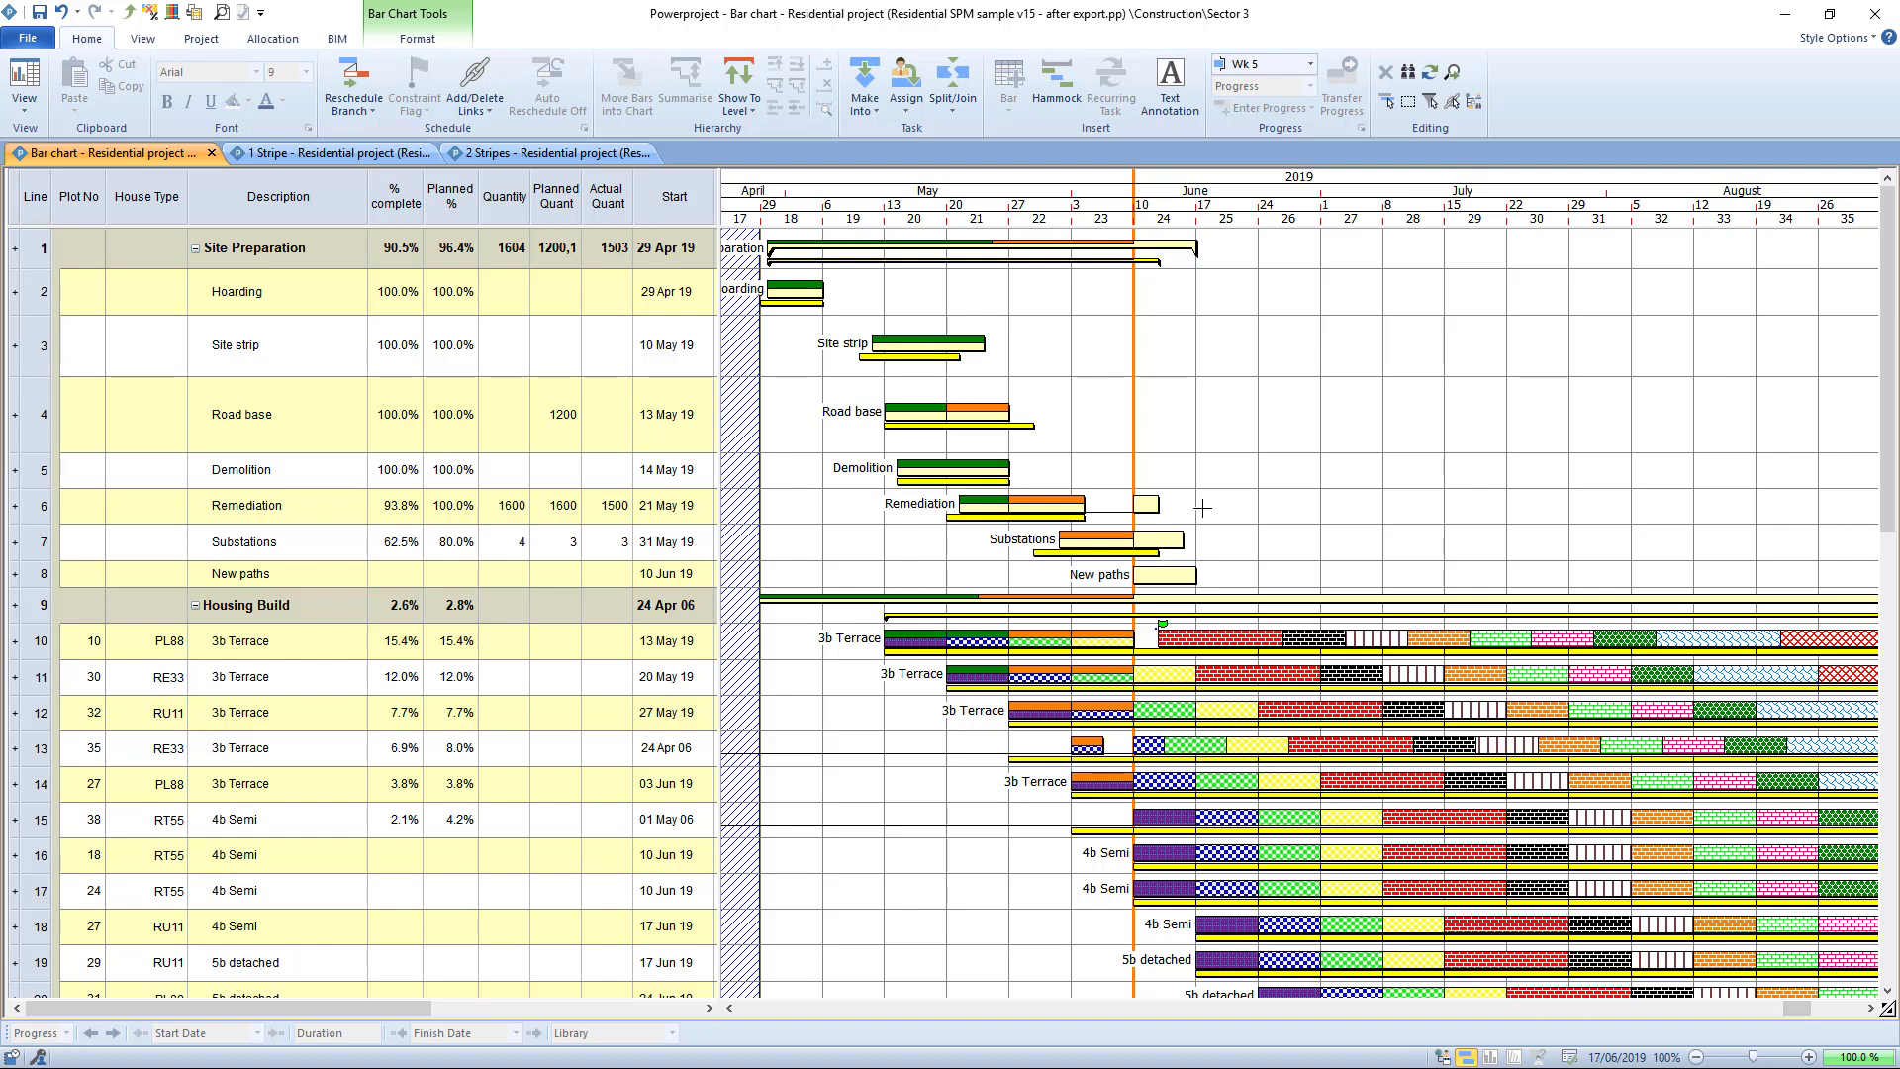
Step: Show Site Progress Mobile jobs filtered to Ready to export
left_click(28, 37)
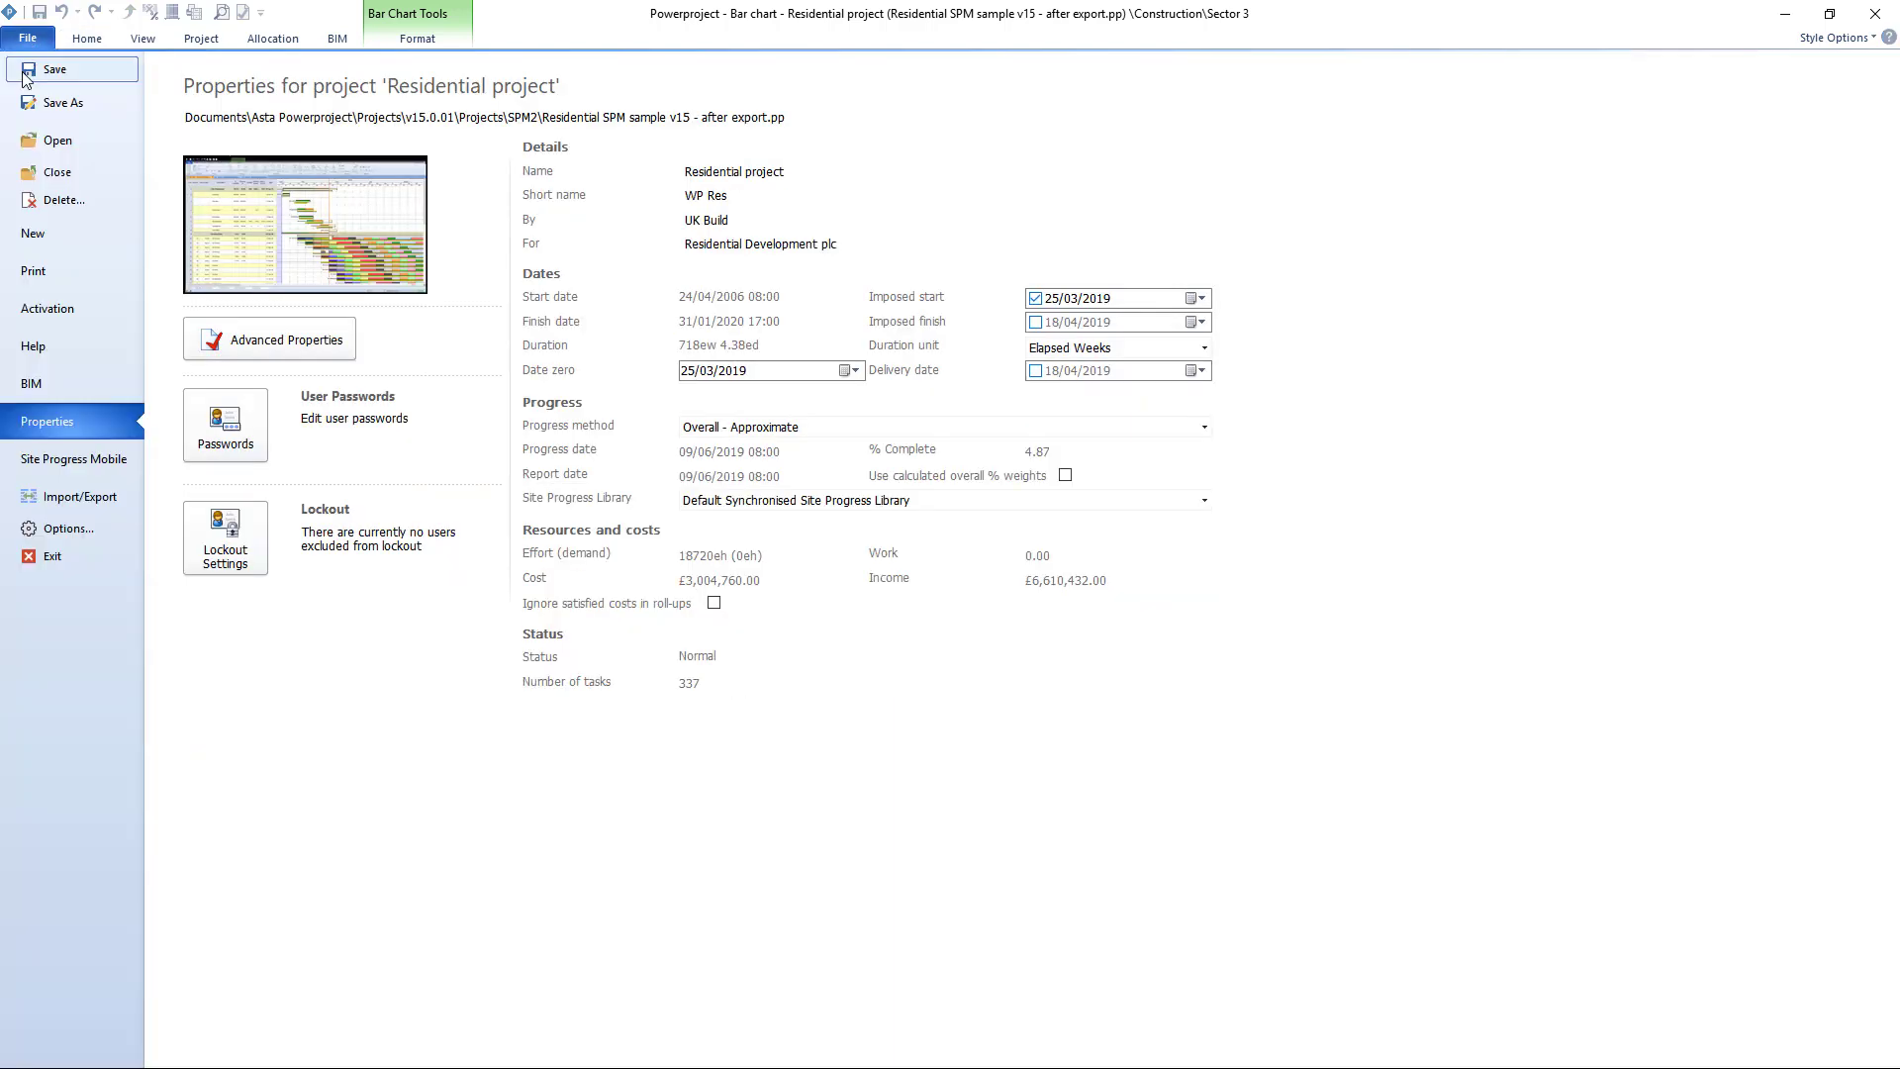
left_click(84, 460)
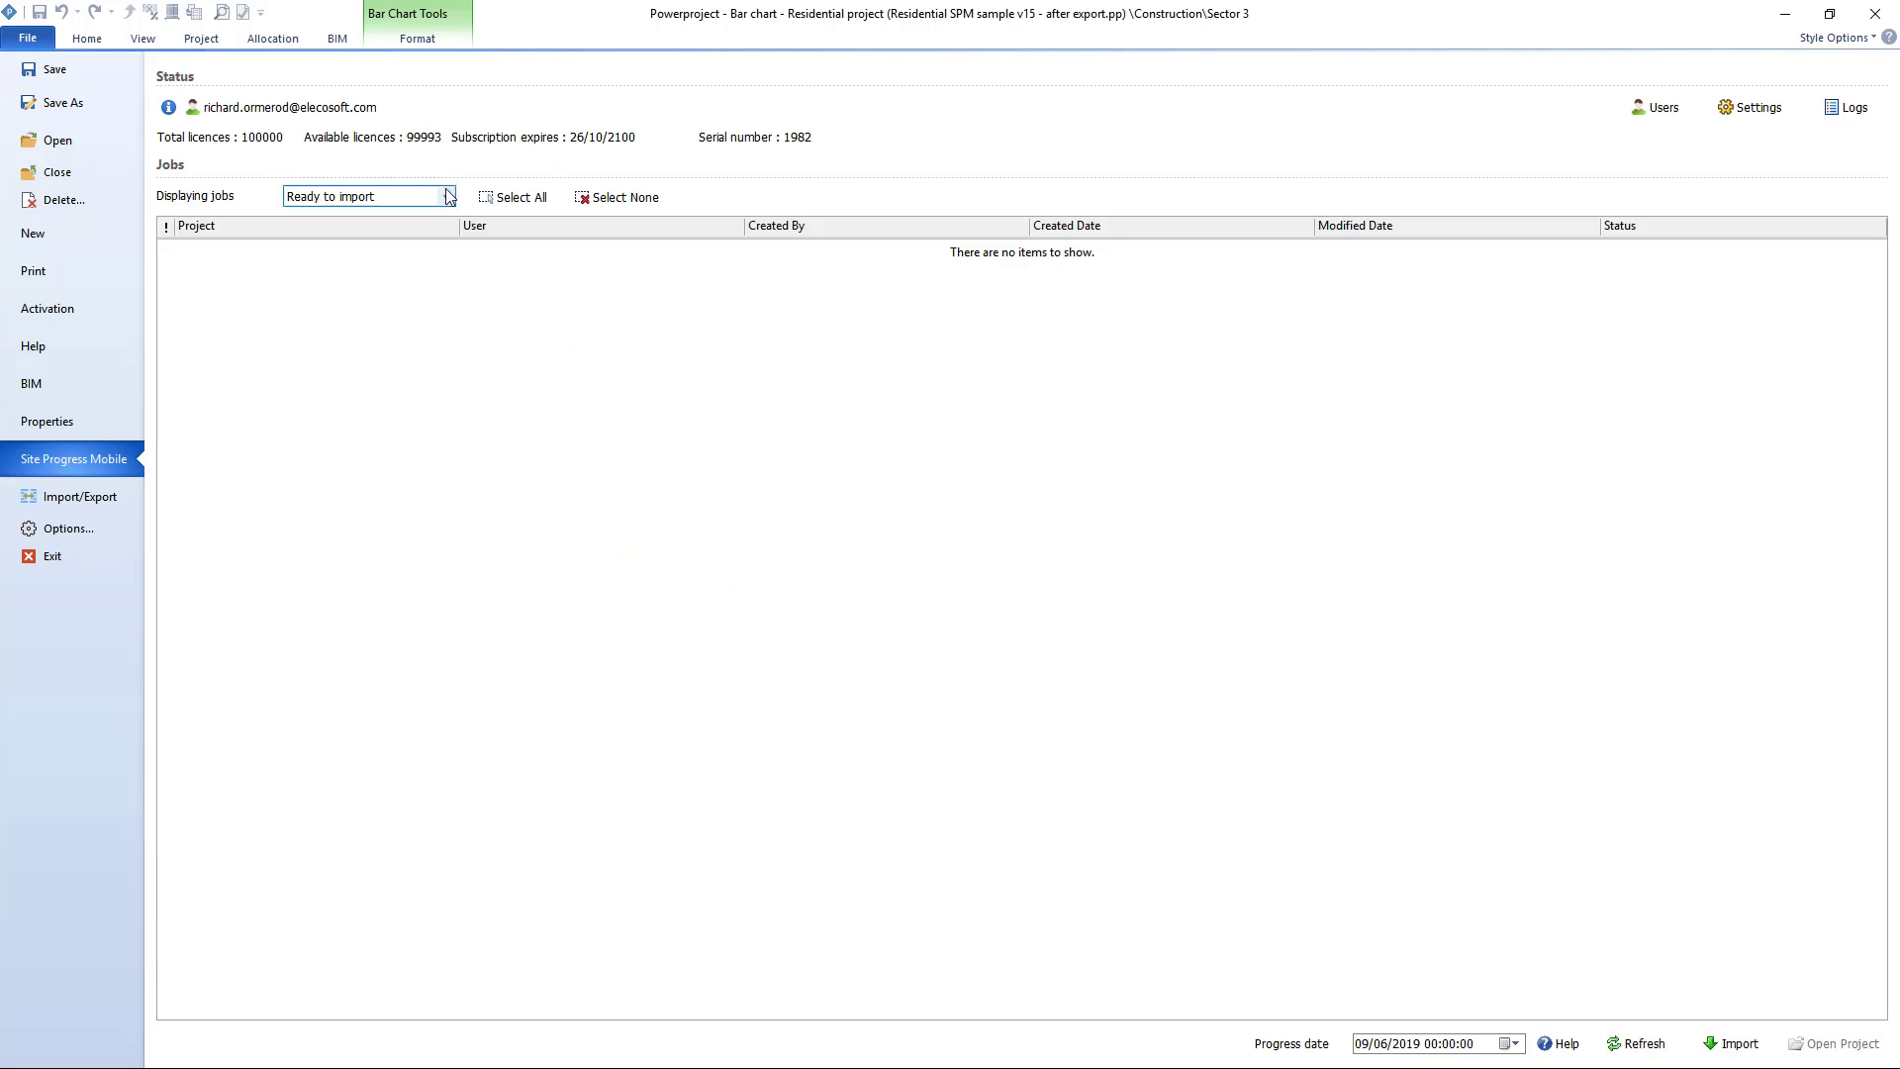
left_click(446, 197)
left_click(416, 215)
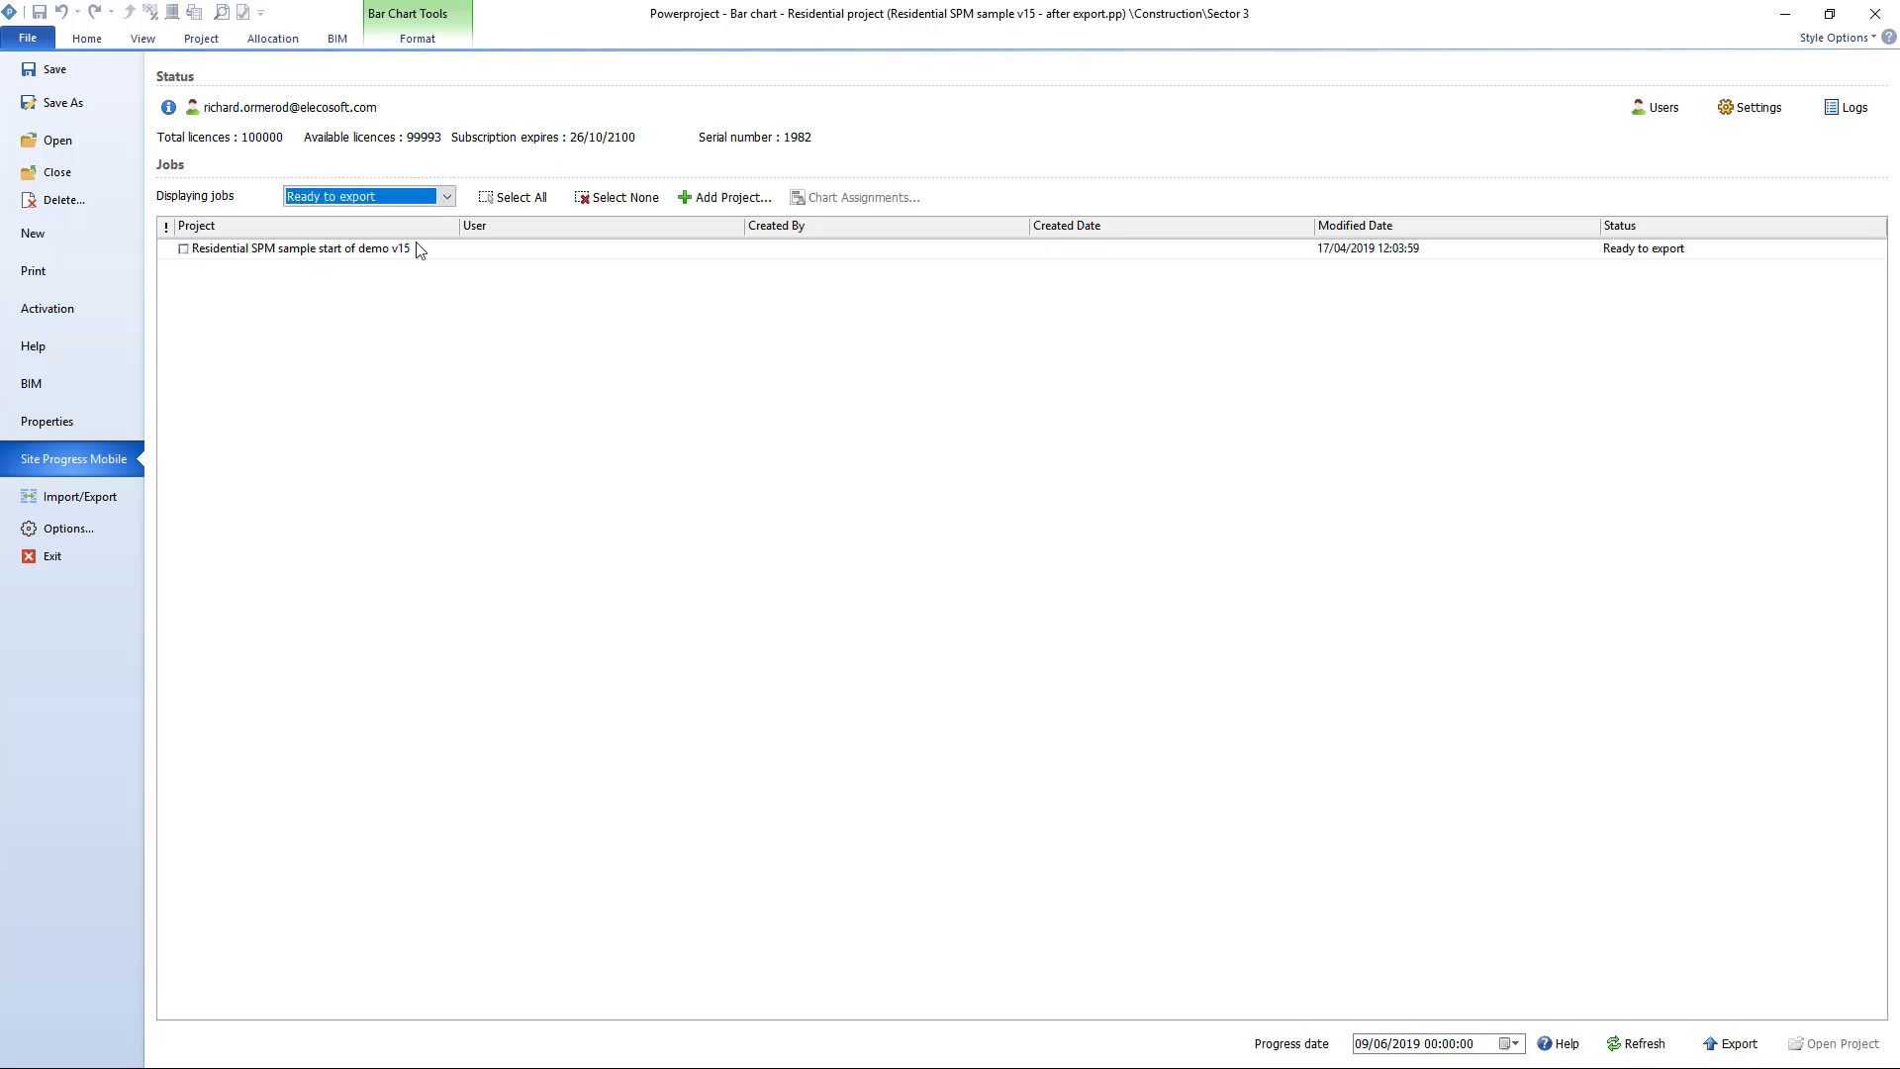